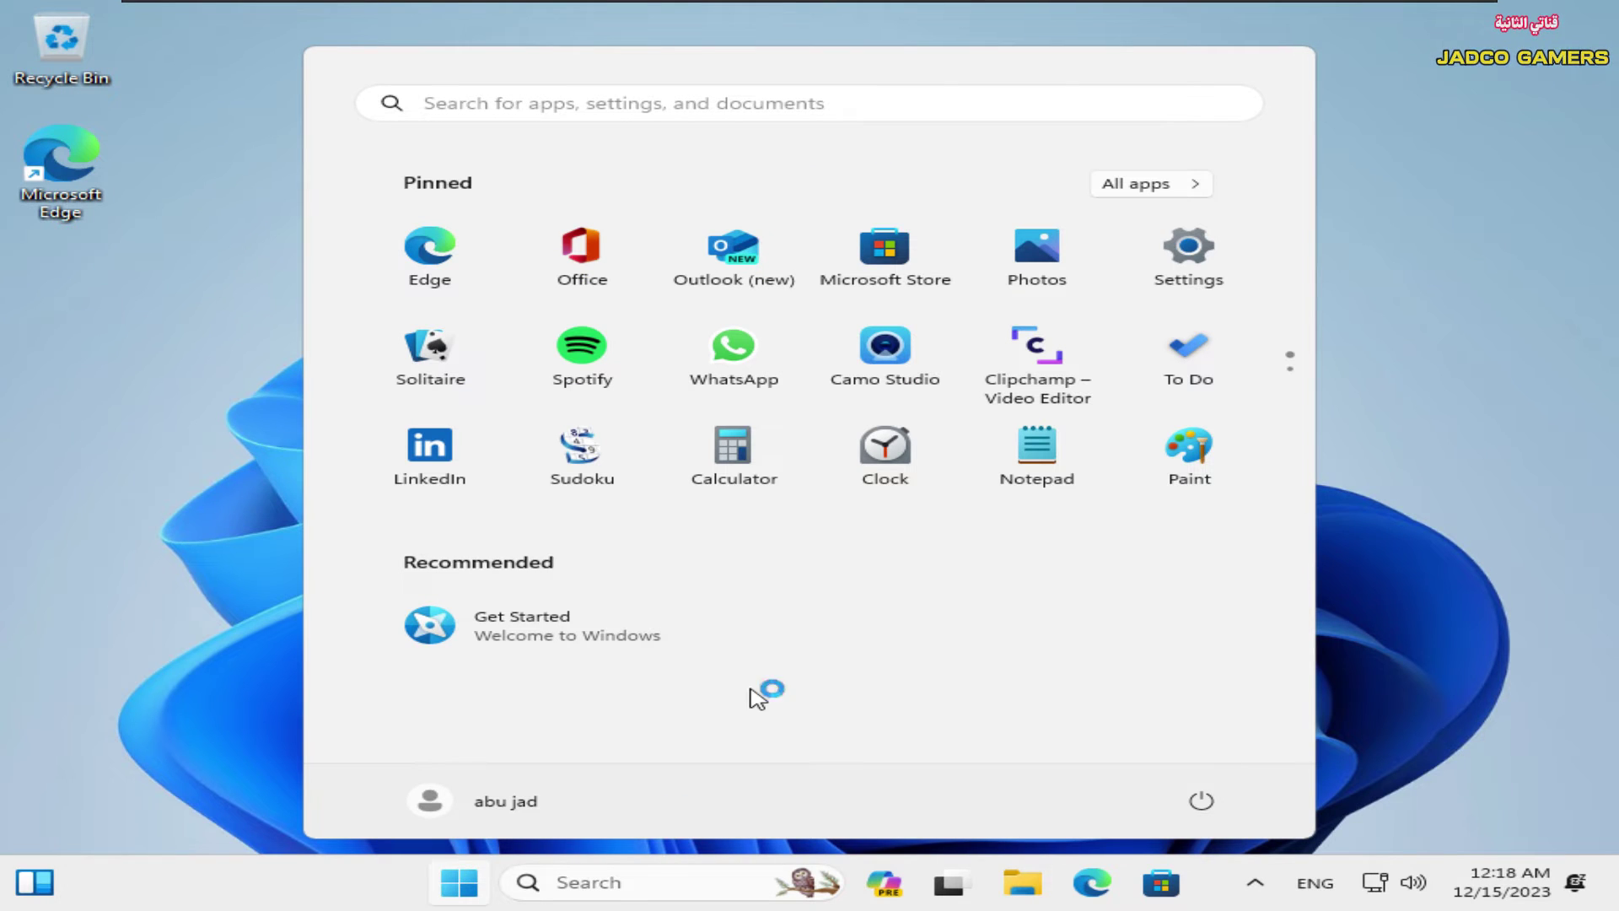
{"action": "left_click", "coordinate": [1291, 390]}
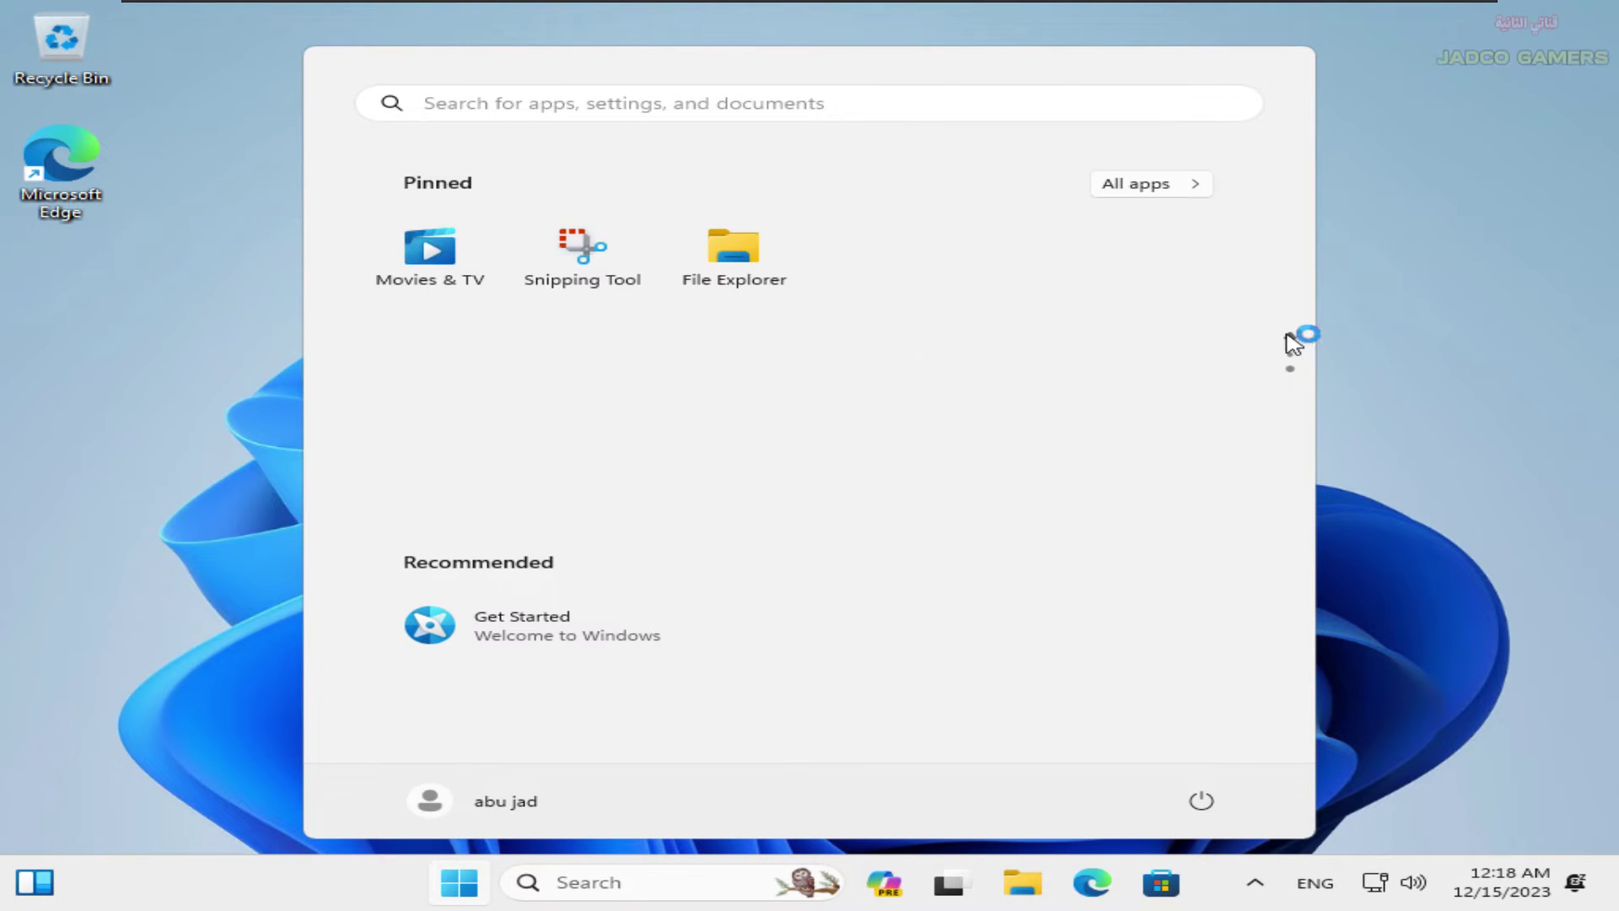
{"action": "key", "text": "super"}
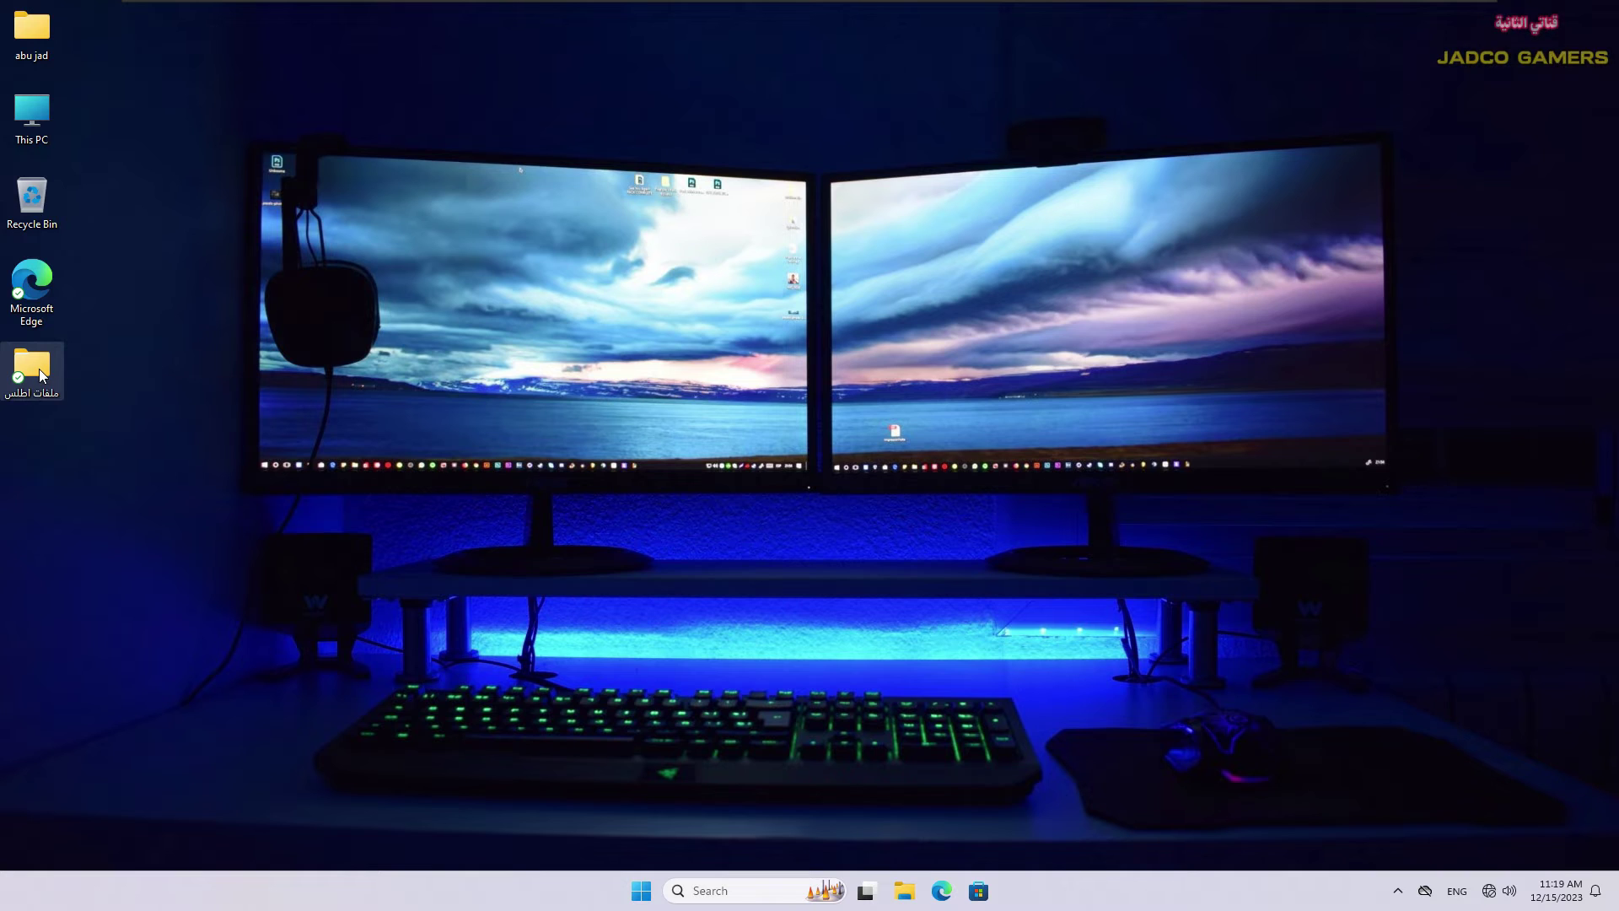
Step: Merge the Disable Automatic Driver Installation registry file from the AtlasPlaybook_v0.3.2 folder in ملفات اطلس into the registry, and close the folder window
{"action": "double_click", "coordinate": [33, 365]}
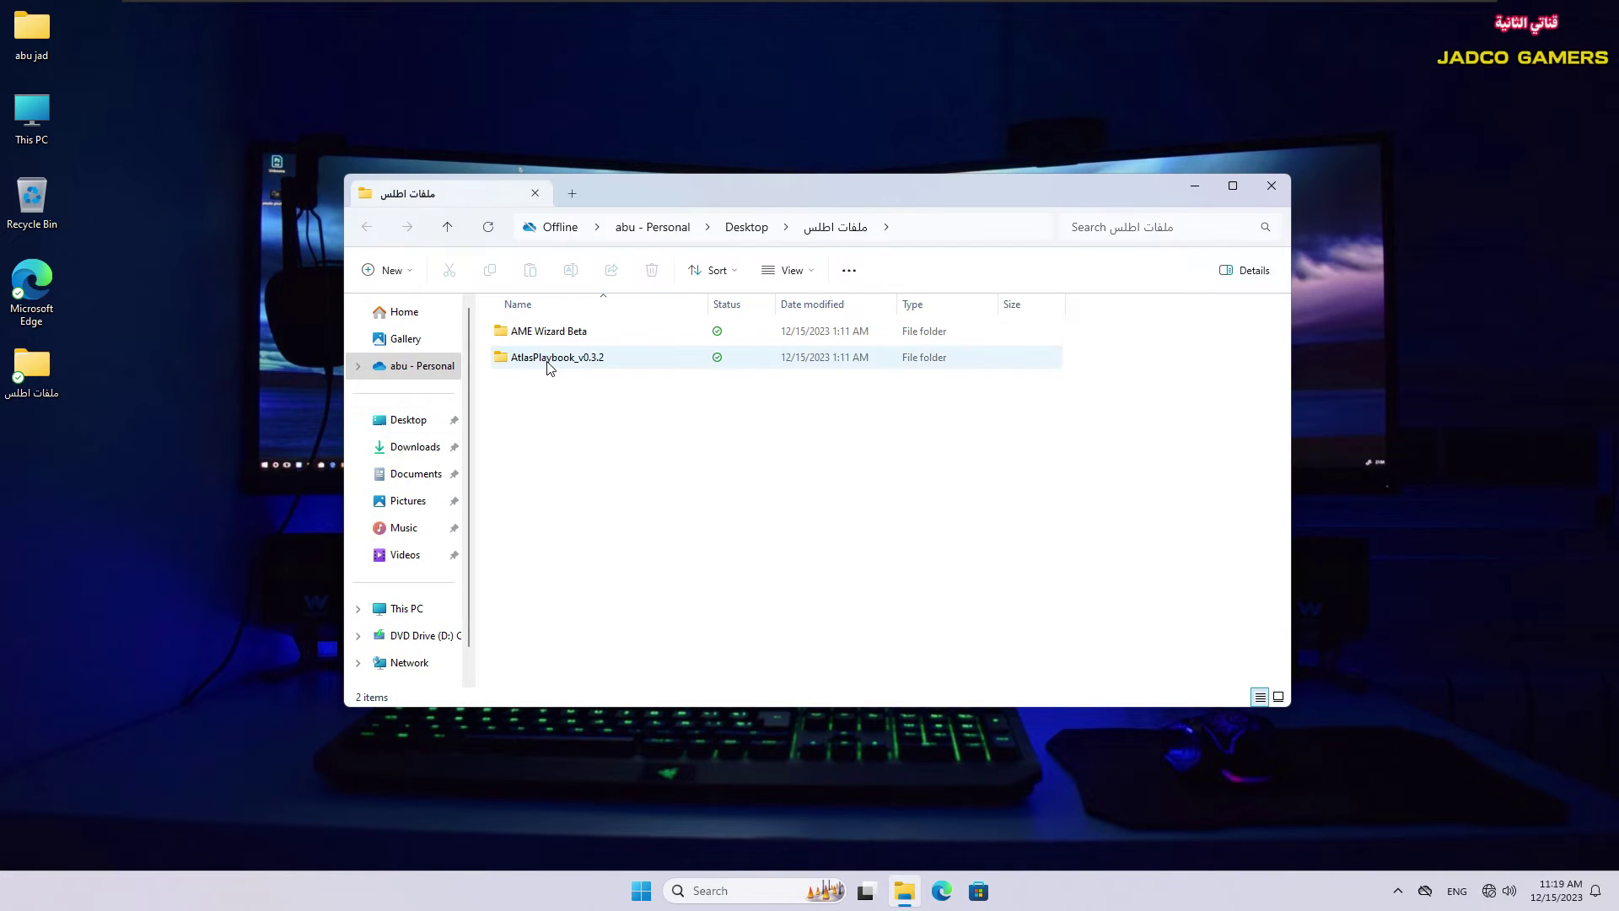
{"action": "double_click", "coordinate": [550, 364]}
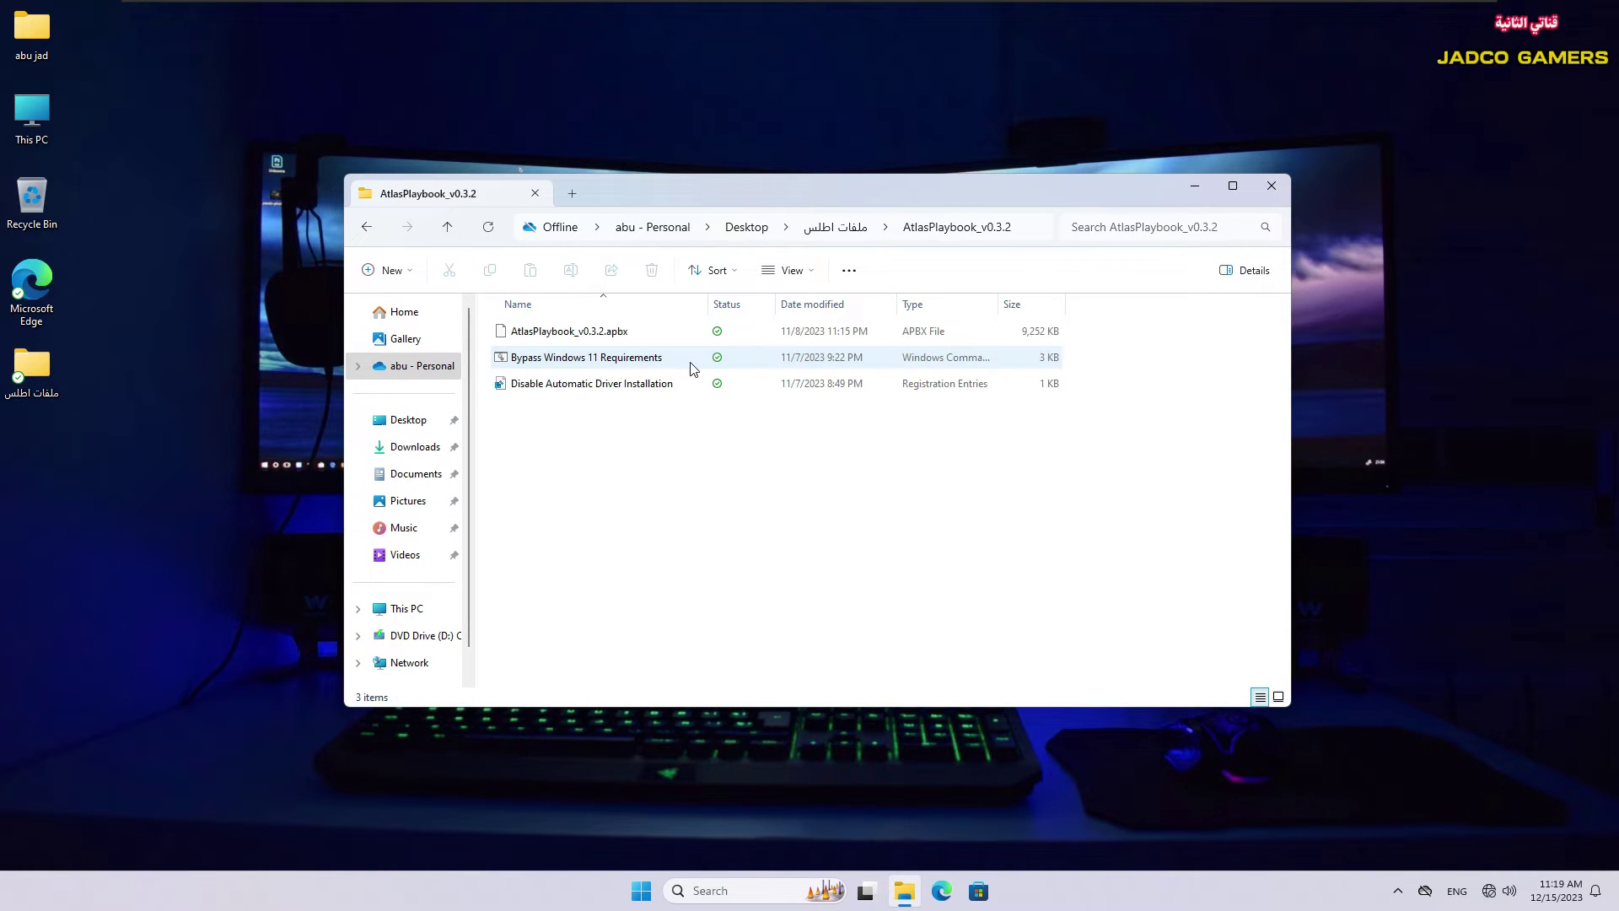
{"action": "double_click", "coordinate": [550, 383]}
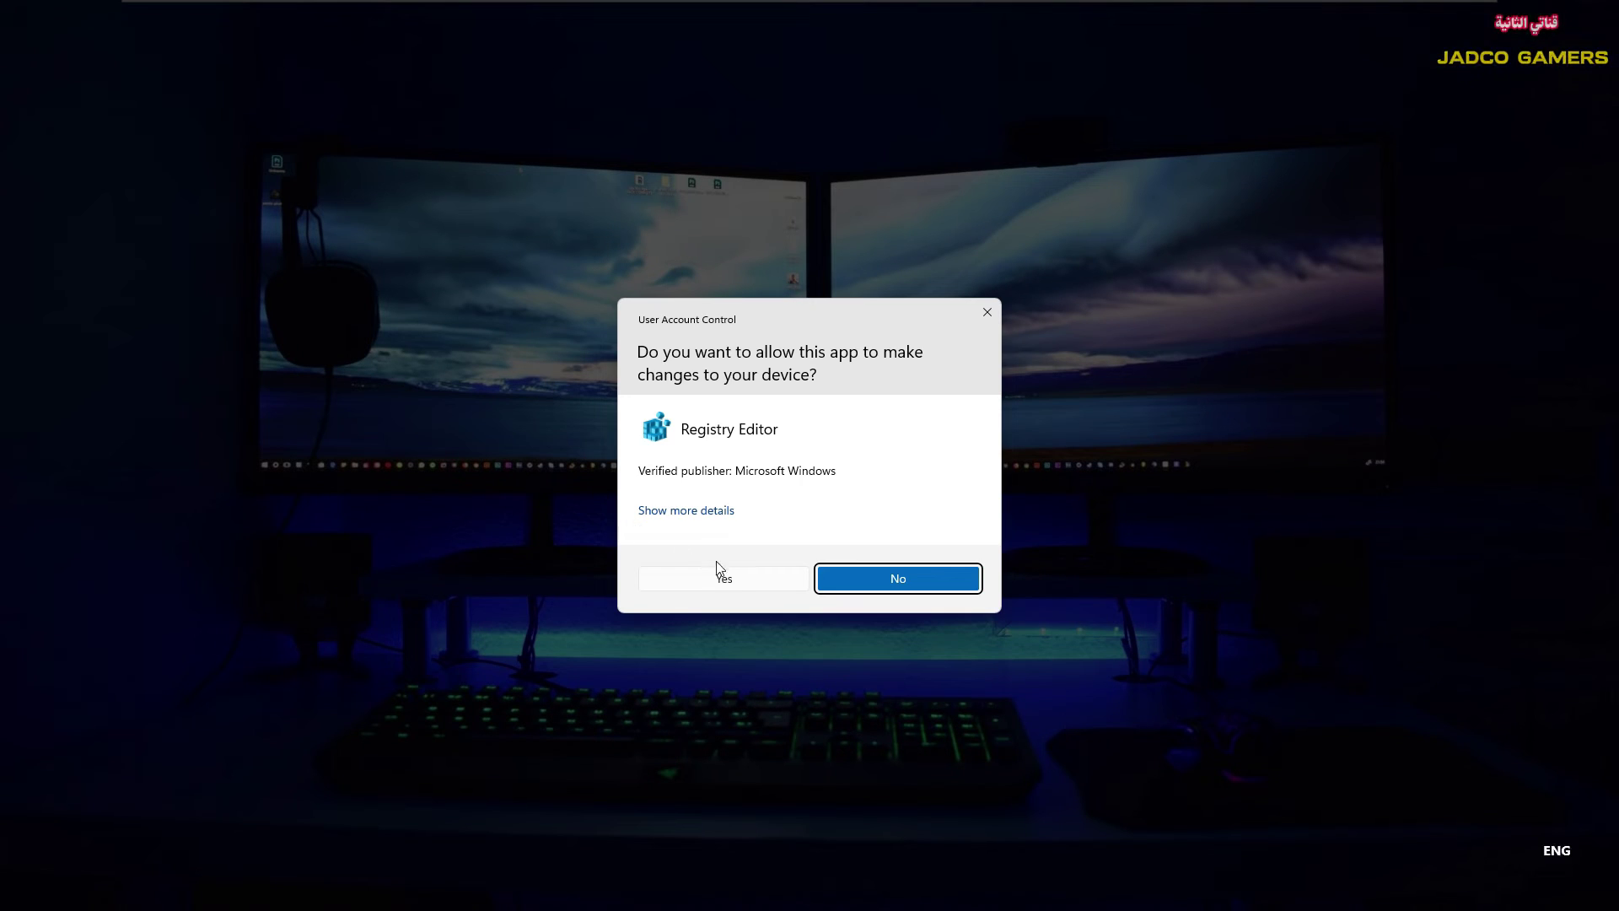
{"action": "left_click", "coordinate": [722, 573]}
{"action": "left_click", "coordinate": [933, 470]}
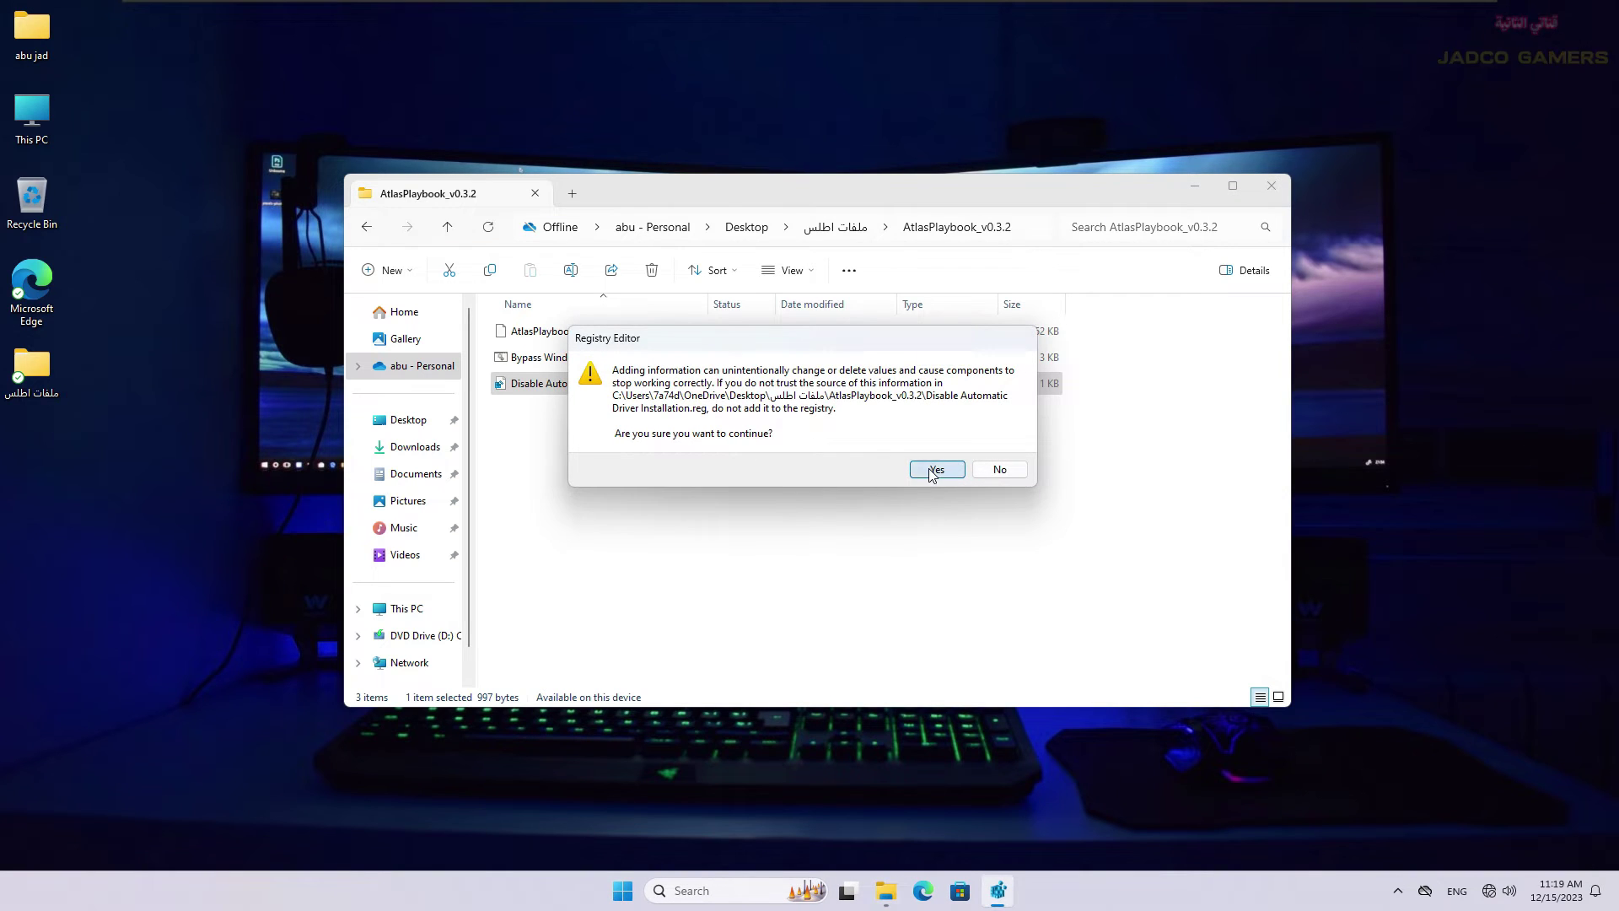
{"action": "left_click", "coordinate": [1000, 451]}
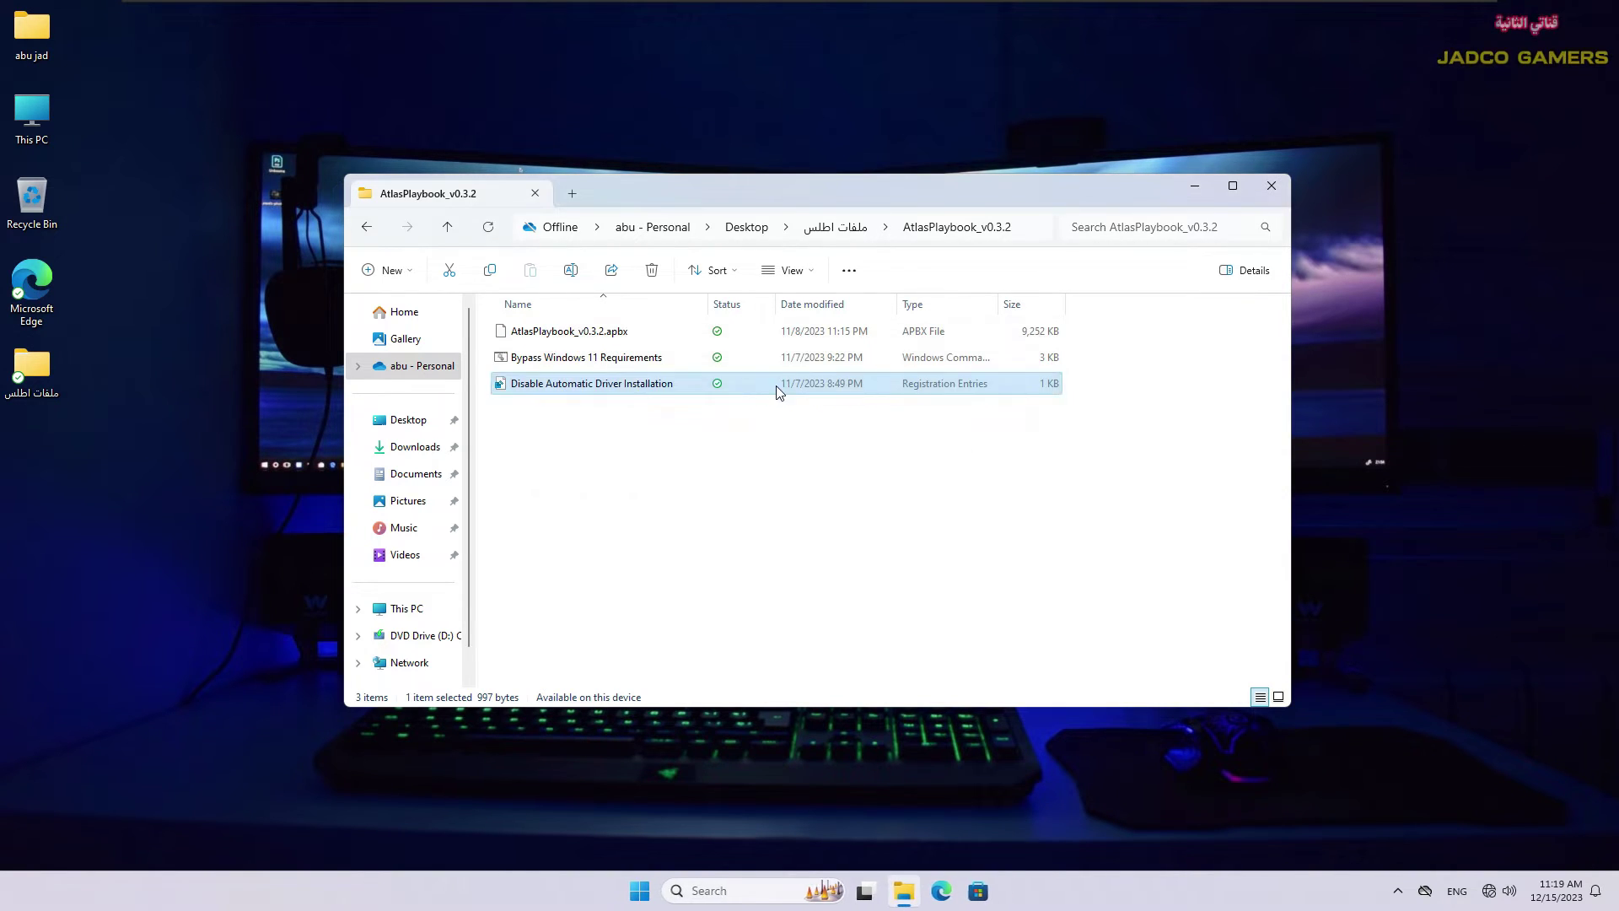
{"action": "left_click", "coordinate": [1271, 187]}
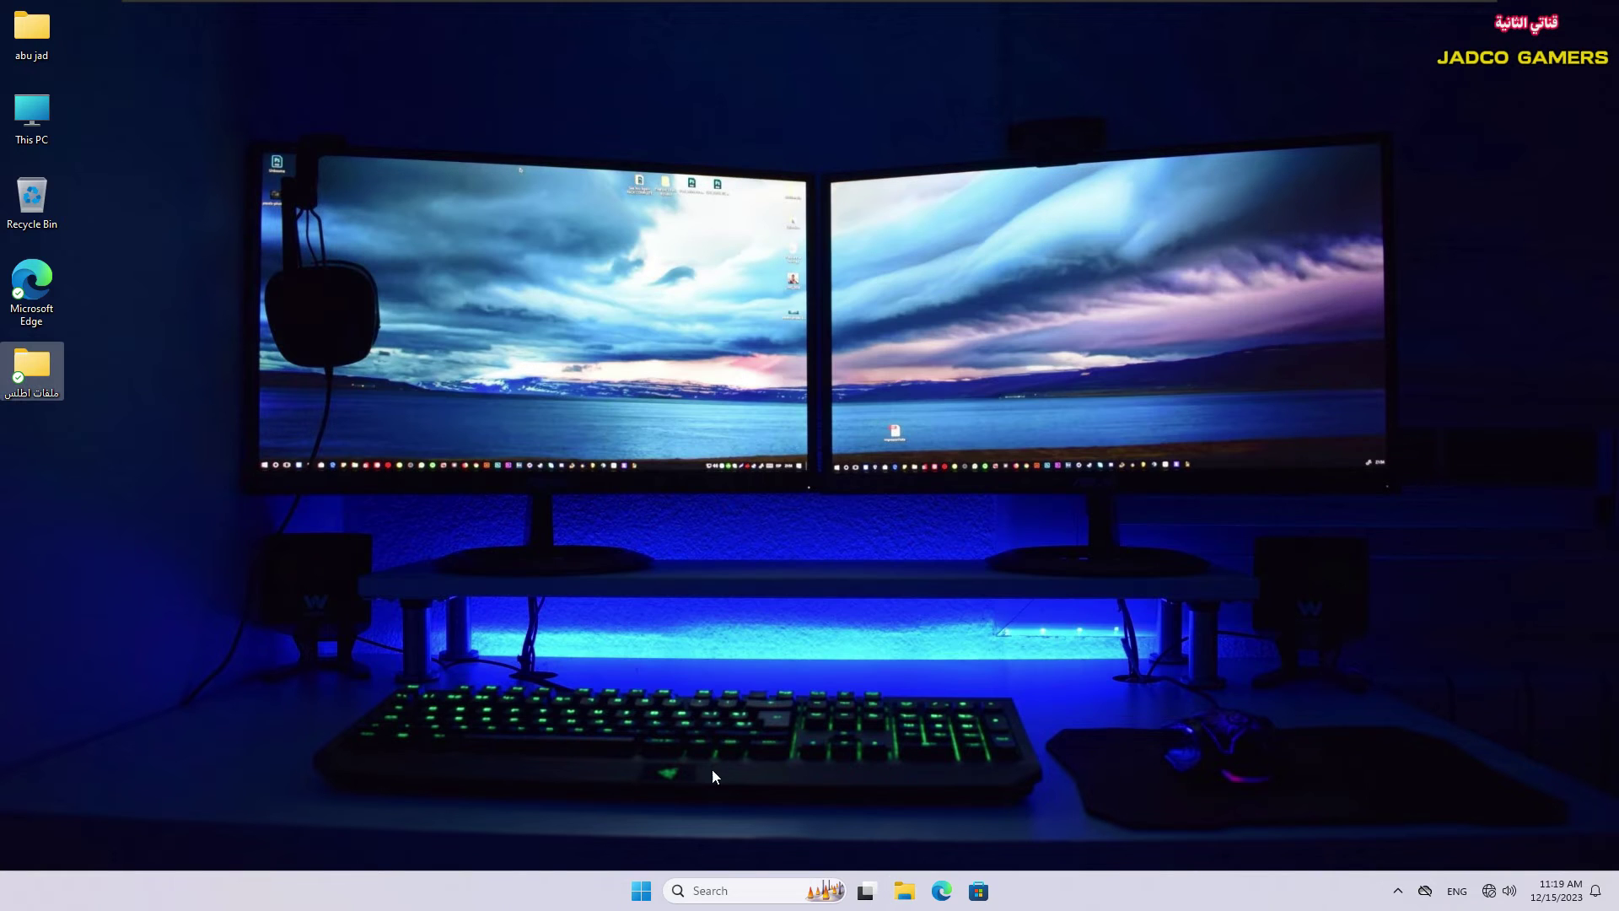
Step: Restart the computer
{"action": "left_click", "coordinate": [643, 894]}
{"action": "left_click", "coordinate": [1018, 831]}
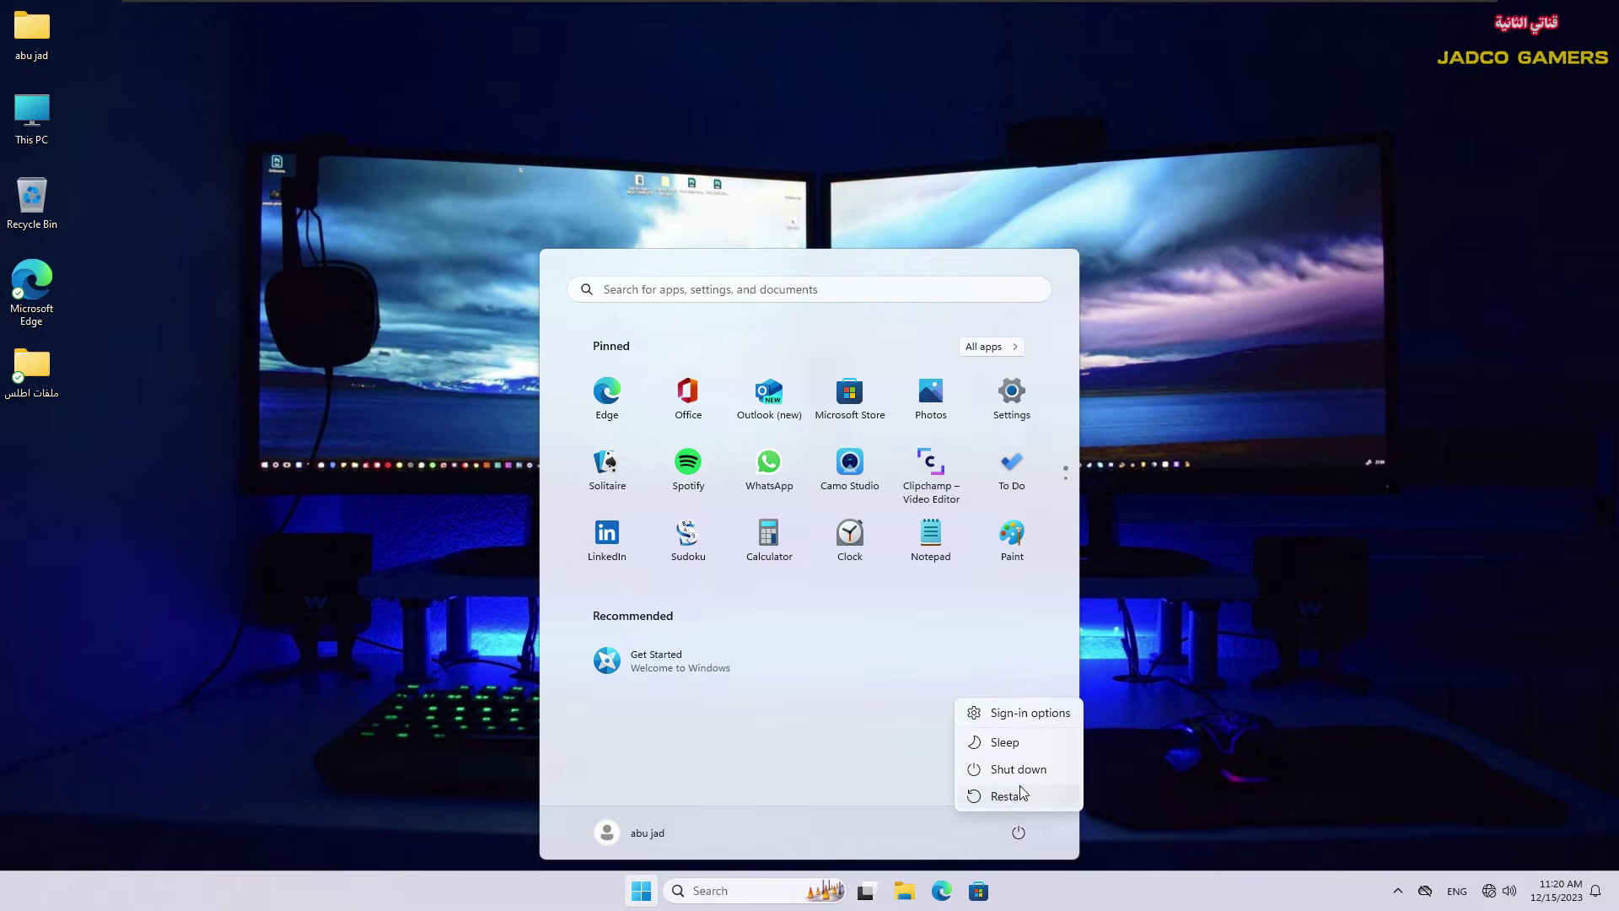
{"action": "left_click", "coordinate": [1004, 797]}
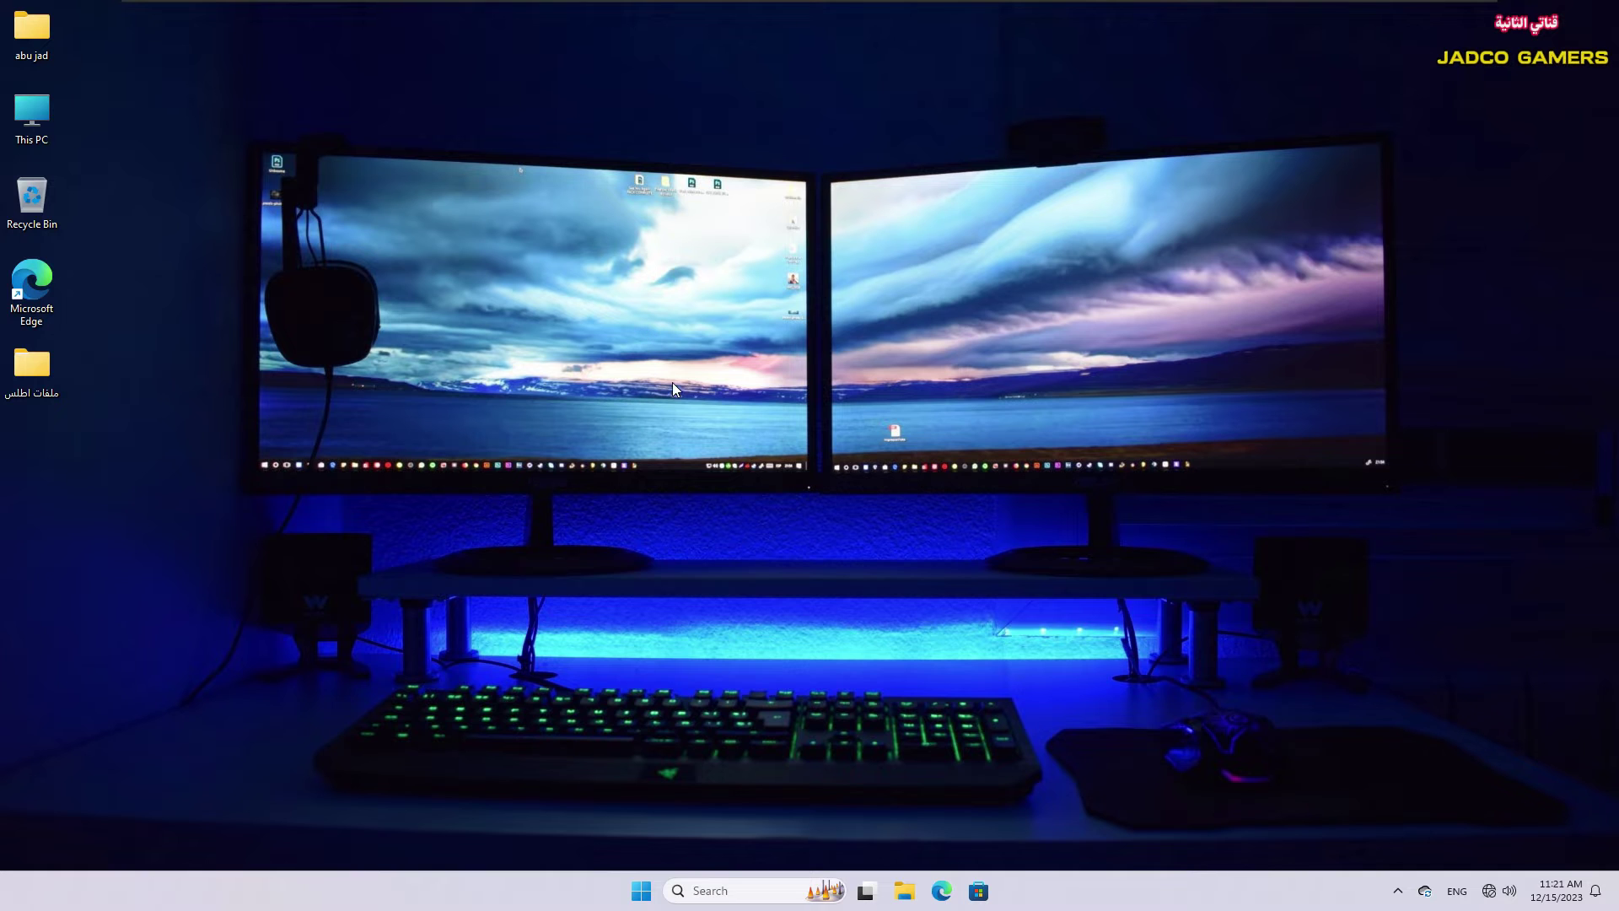
Step: Open the Virus & threat protection settings in Windows Security
{"action": "left_click", "coordinate": [1397, 891]}
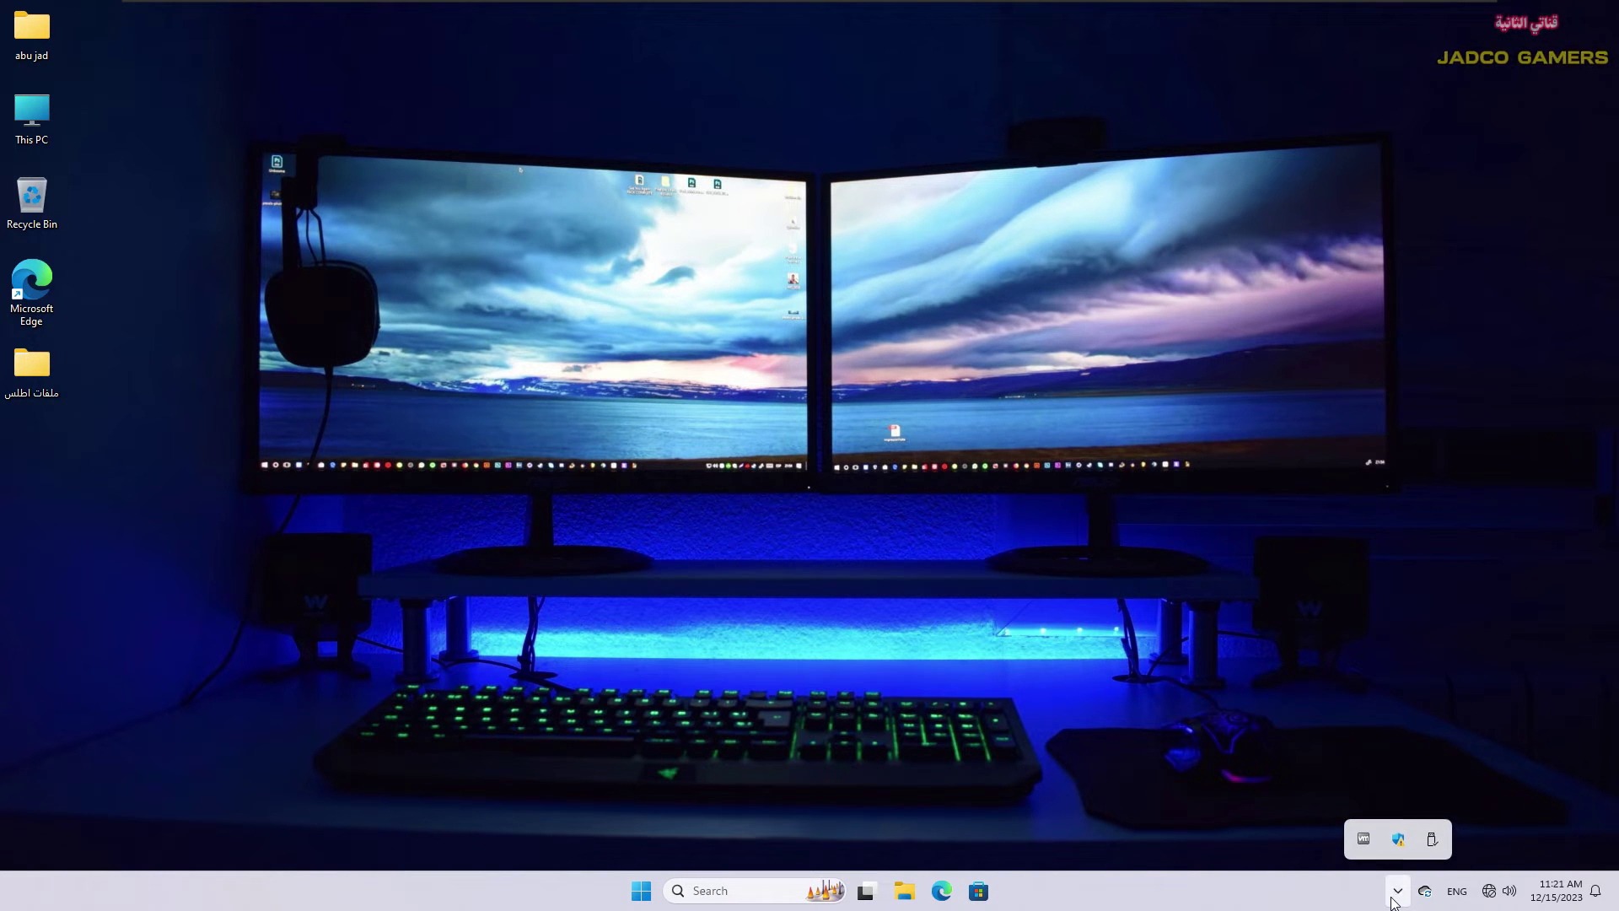
{"action": "left_click", "coordinate": [1397, 840]}
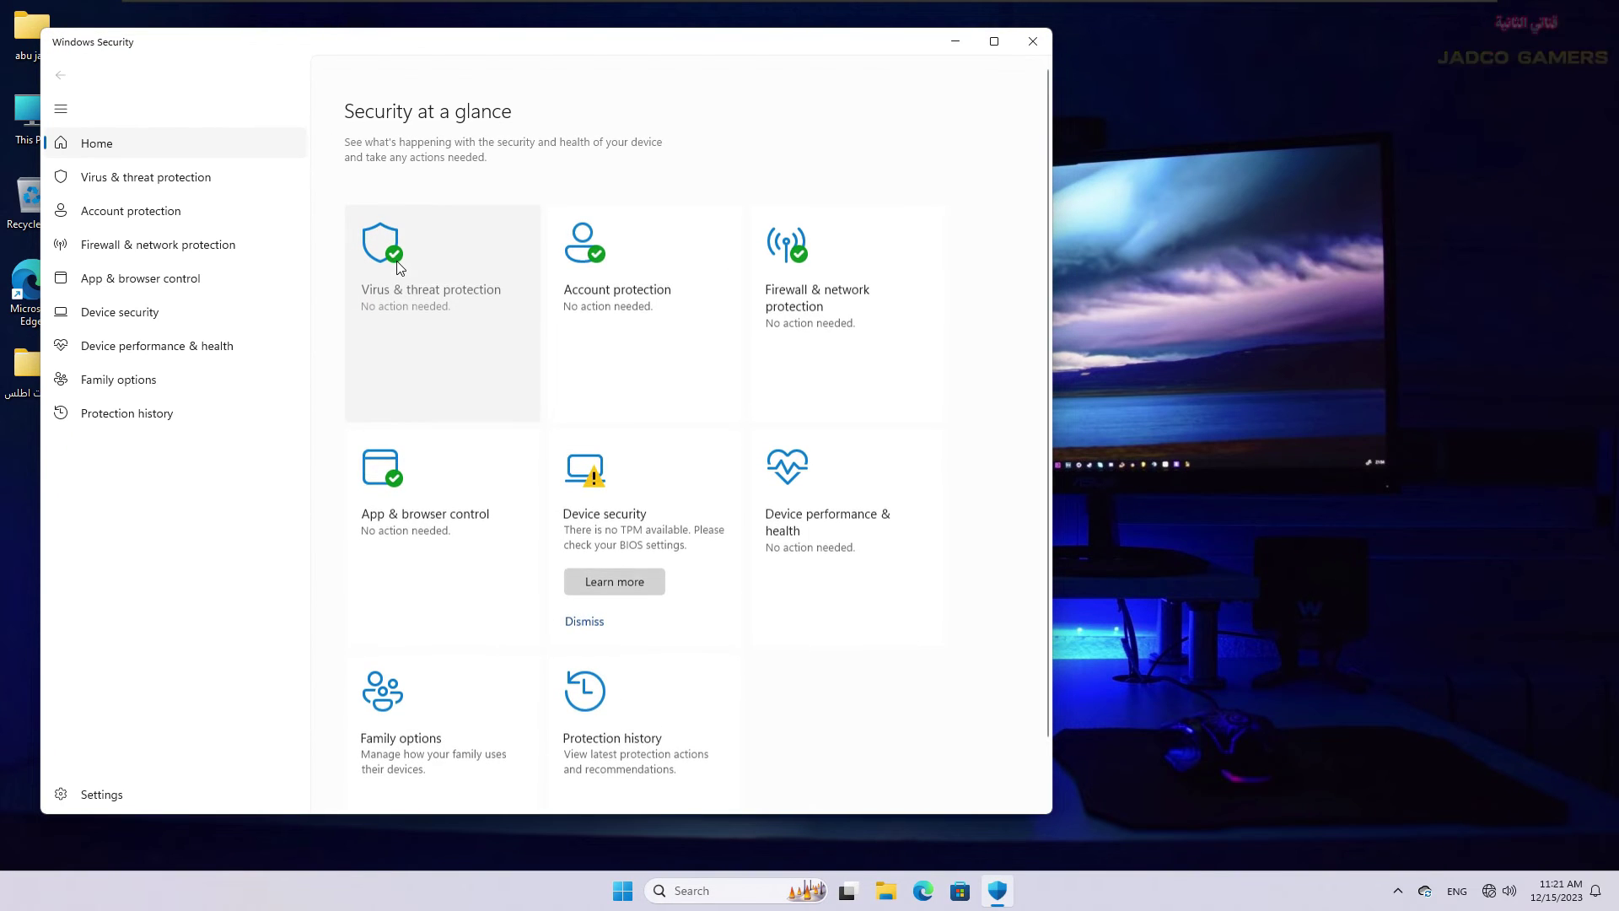
{"action": "left_click", "coordinate": [406, 300]}
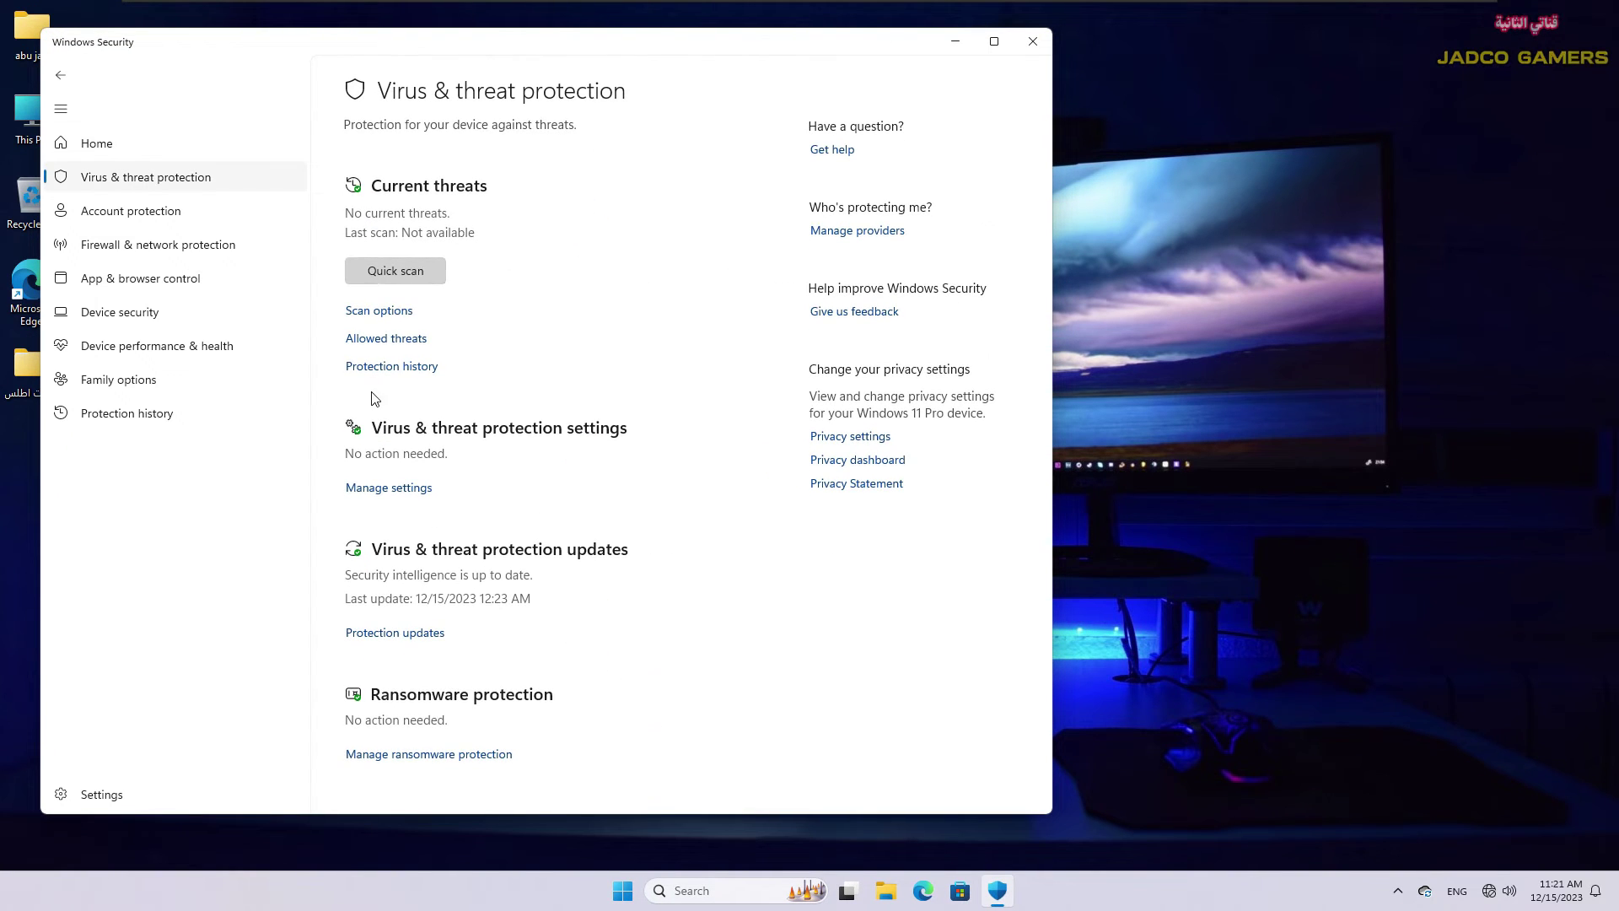
{"action": "left_click", "coordinate": [388, 489]}
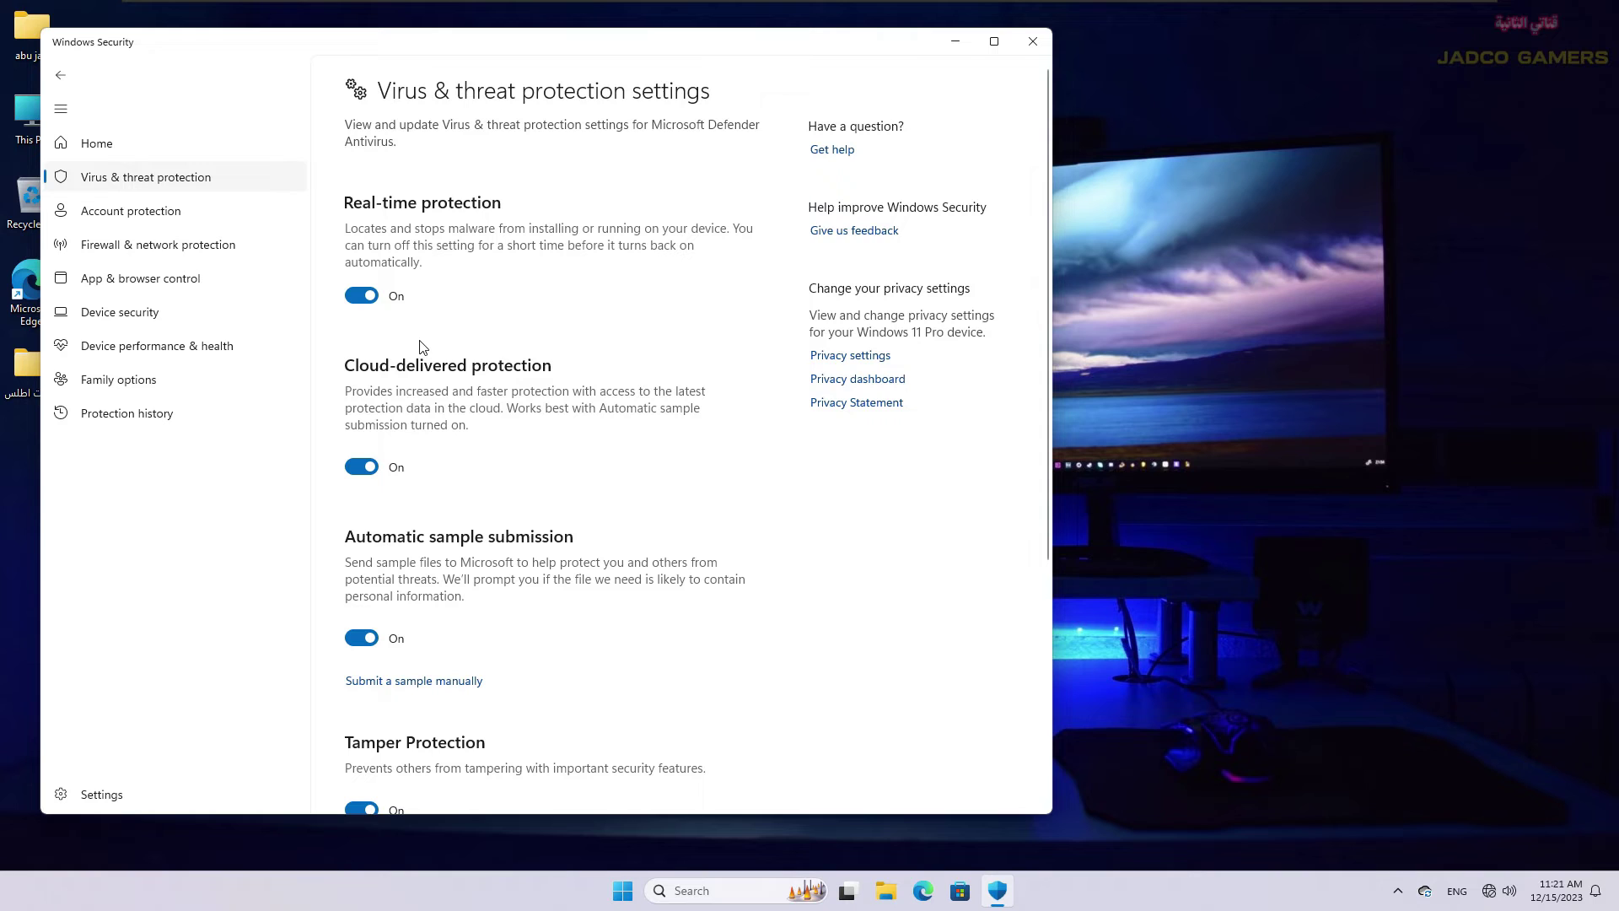
Step: Turn off Real-time protection, Cloud-delivered protection, Automatic sample submission and Tamper Protection
{"action": "left_click", "coordinate": [358, 295]}
{"action": "left_click", "coordinate": [739, 574]}
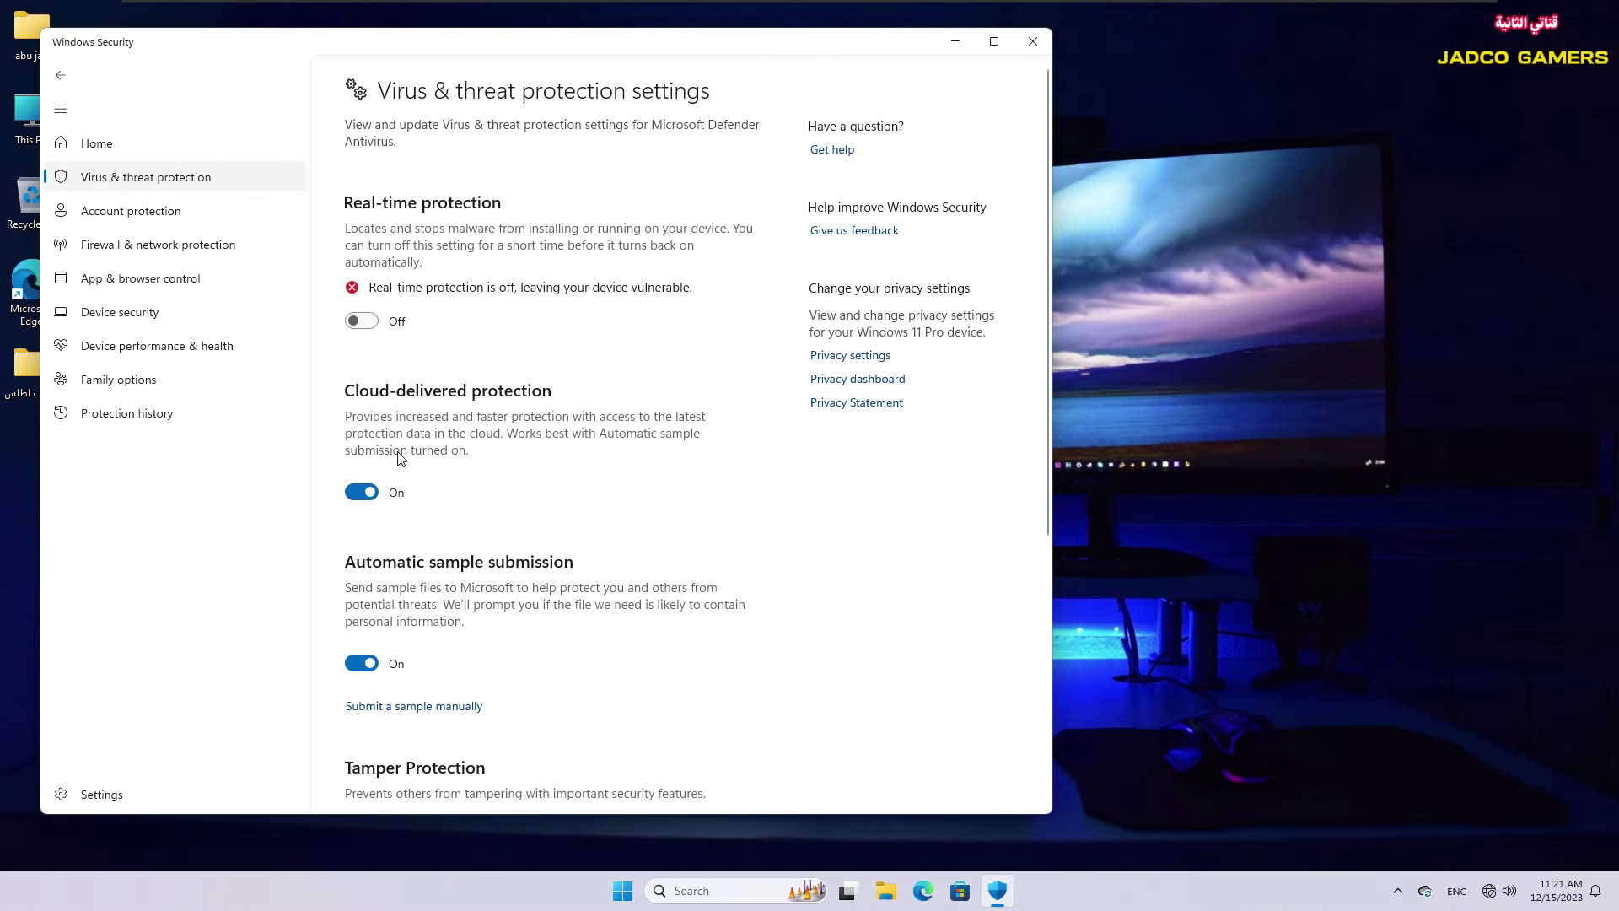
{"action": "left_click", "coordinate": [362, 494]}
{"action": "left_click", "coordinate": [362, 696]}
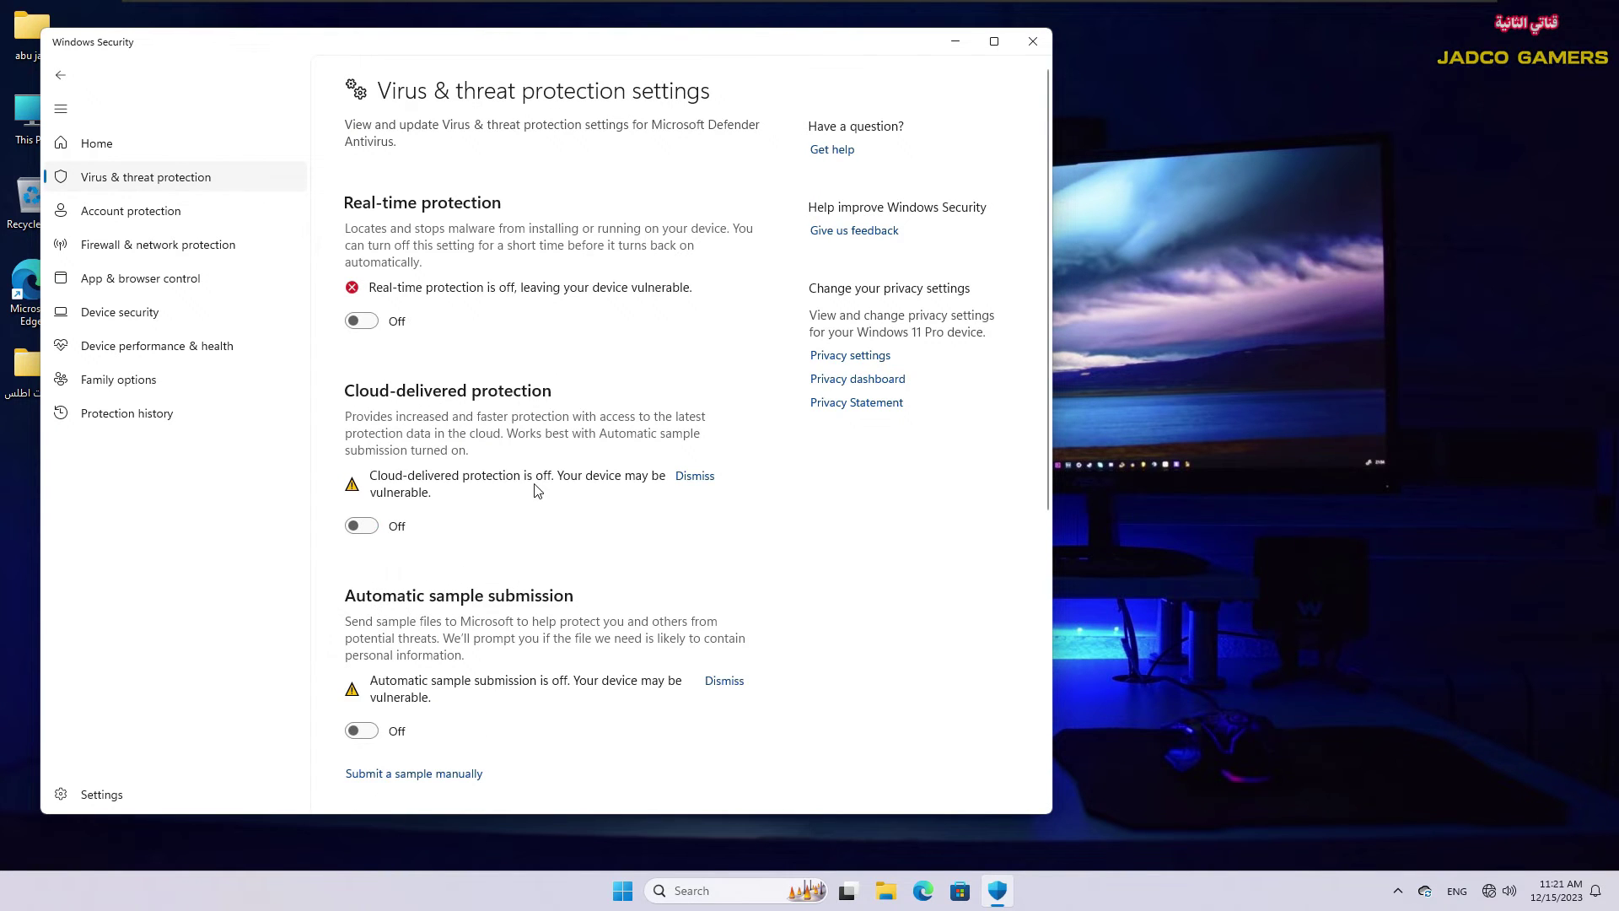
{"action": "scroll", "coordinate": [495, 408], "scroll_direction": "down", "scroll_amount": 5}
{"action": "left_click", "coordinate": [362, 448]}
{"action": "scroll", "coordinate": [632, 405], "scroll_direction": "down", "scroll_amount": 1}
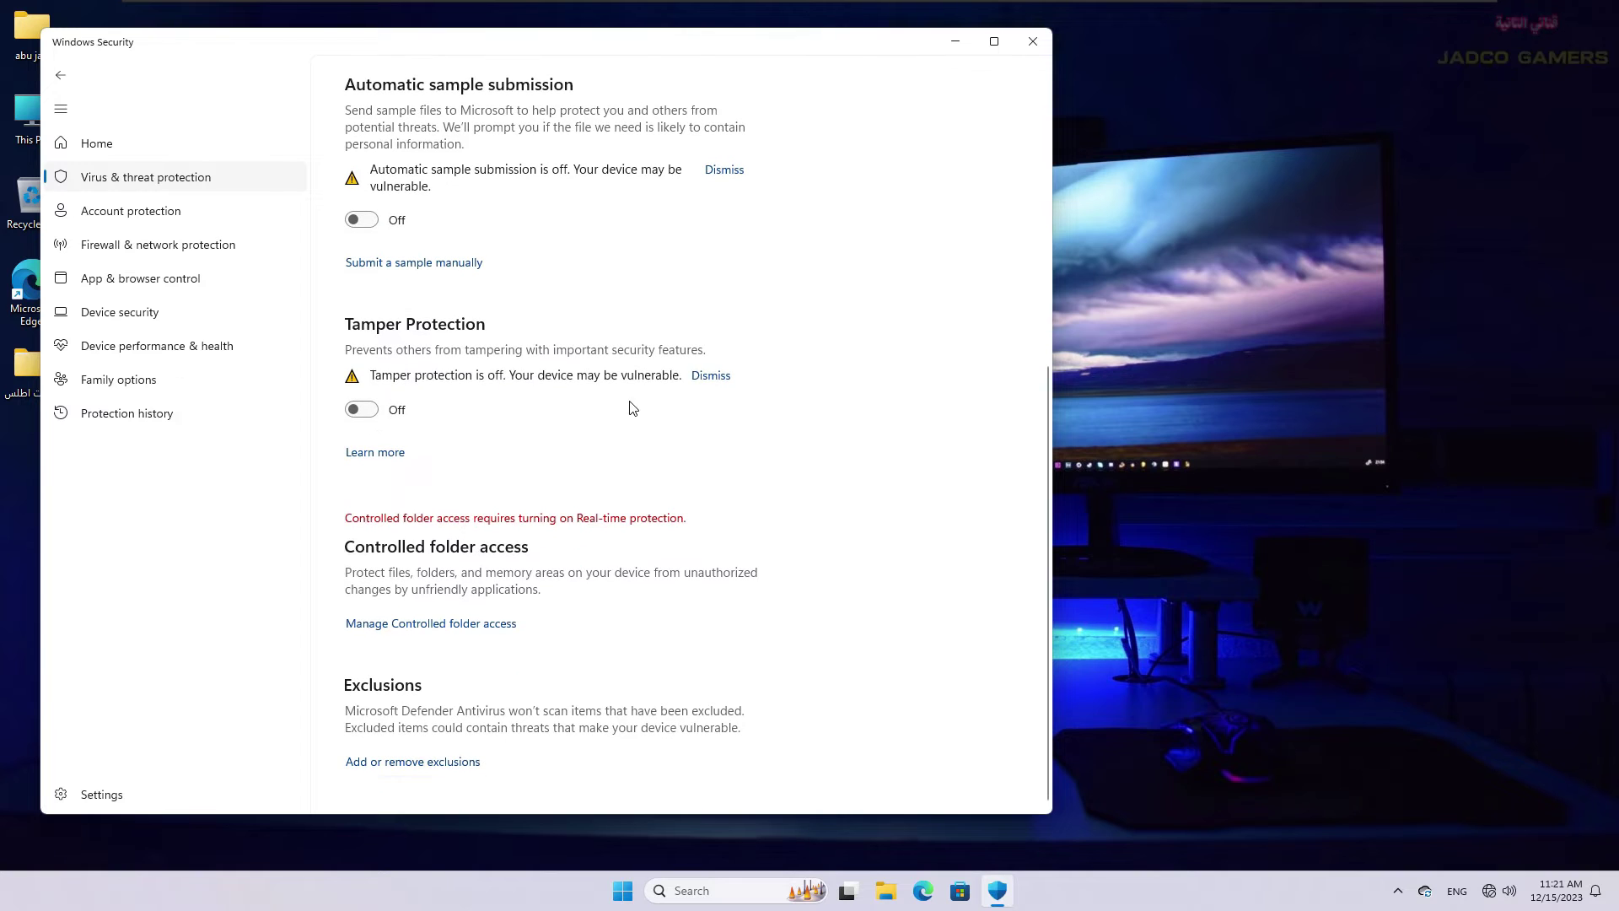
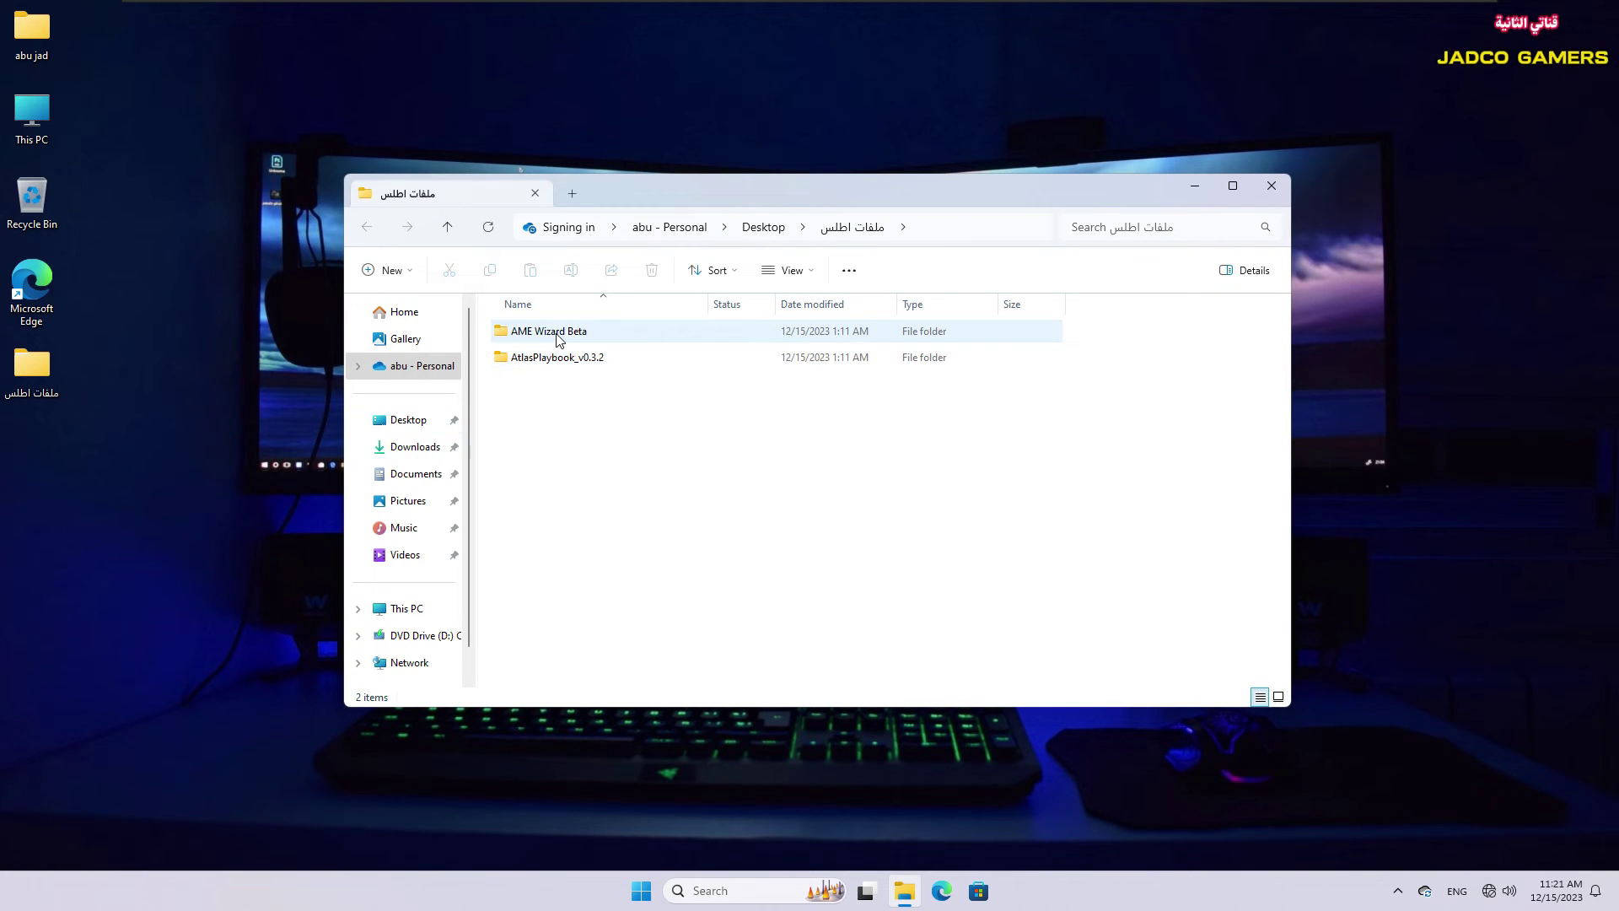
Step: Launch the AME Wizard Beta application from its AME Wizard Beta folder
{"action": "left_click", "coordinate": [556, 335]}
{"action": "double_click", "coordinate": [557, 337]}
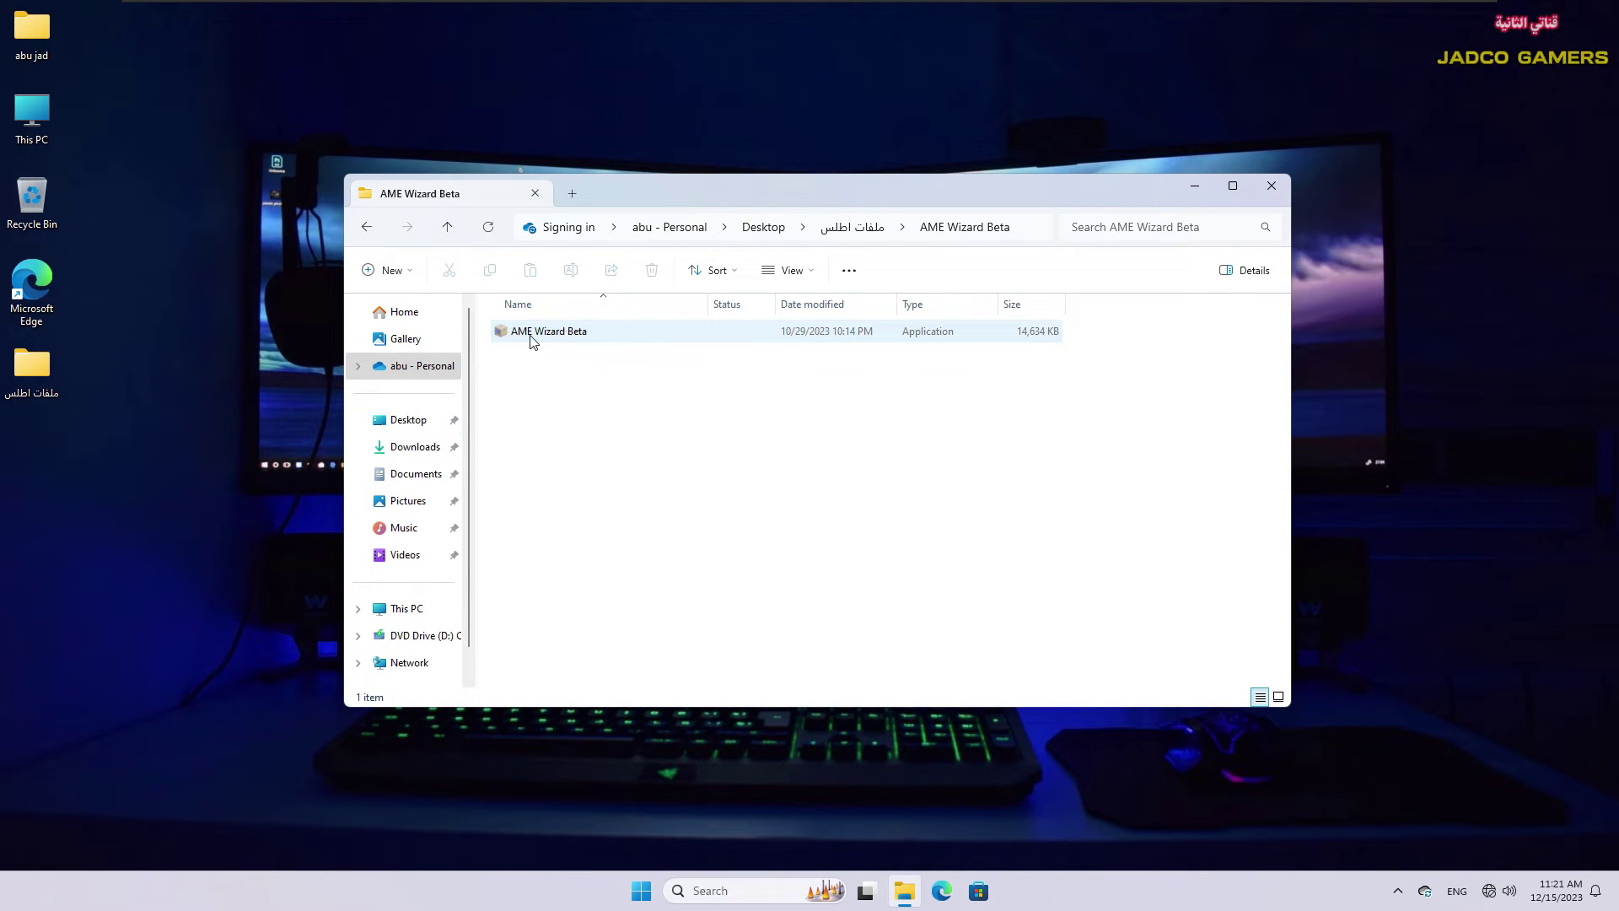
{"action": "double_click", "coordinate": [531, 334]}
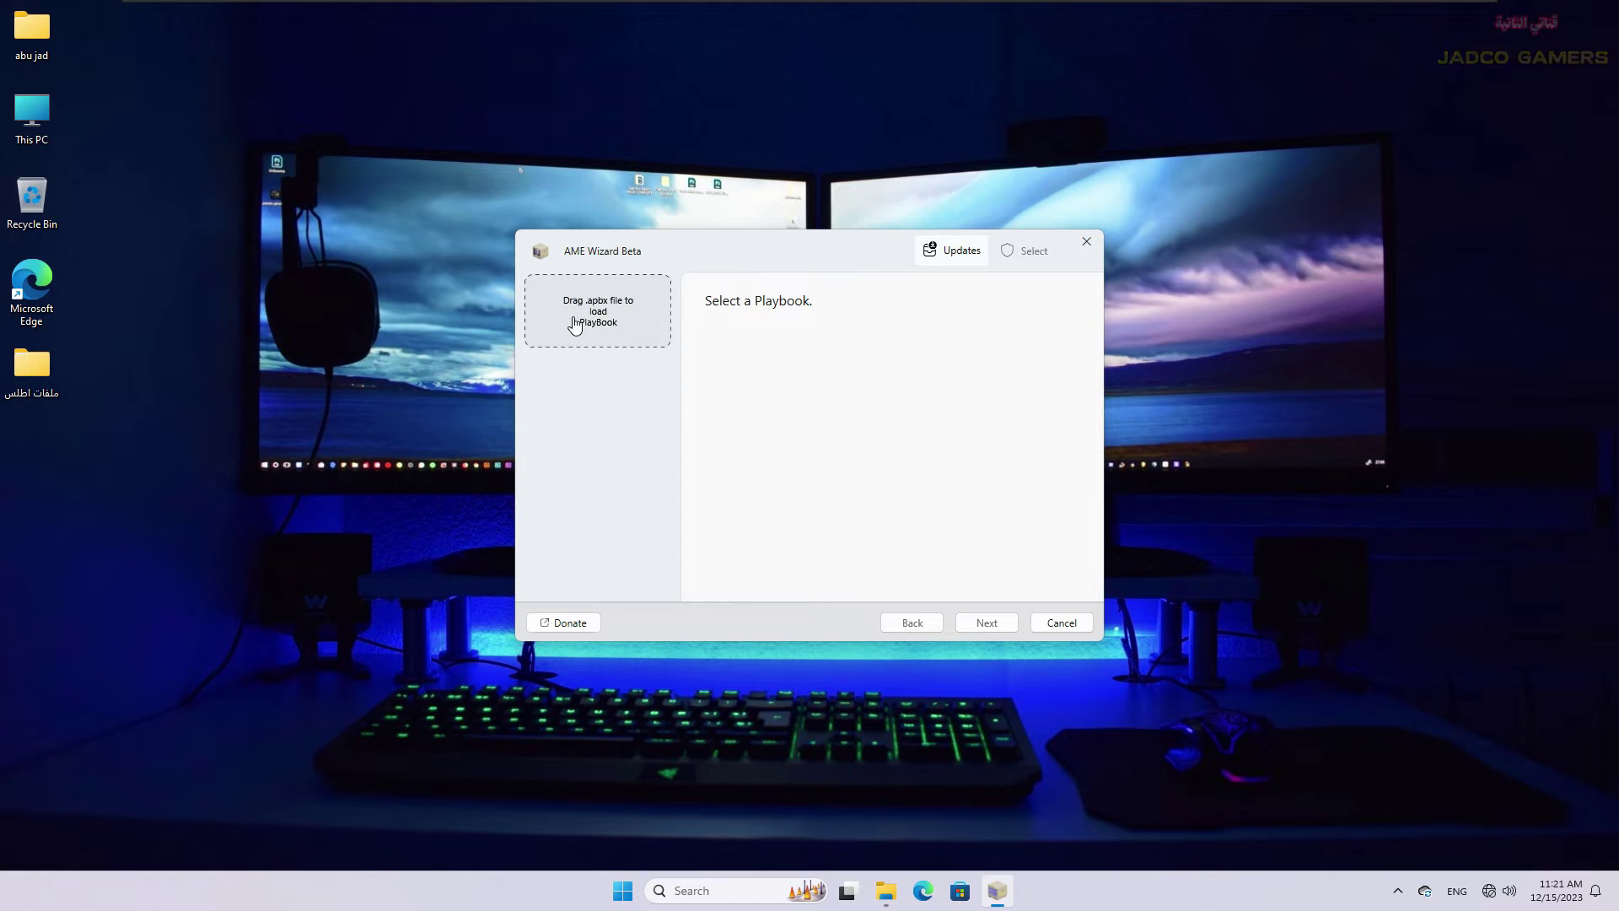
Step: Load AtlasPlaybook_v0.3.2.apbx from the AtlasPlaybook_v0.3.2 folder inside ملفات اطلس on the Desktop as the playbook
{"action": "left_click", "coordinate": [610, 308]}
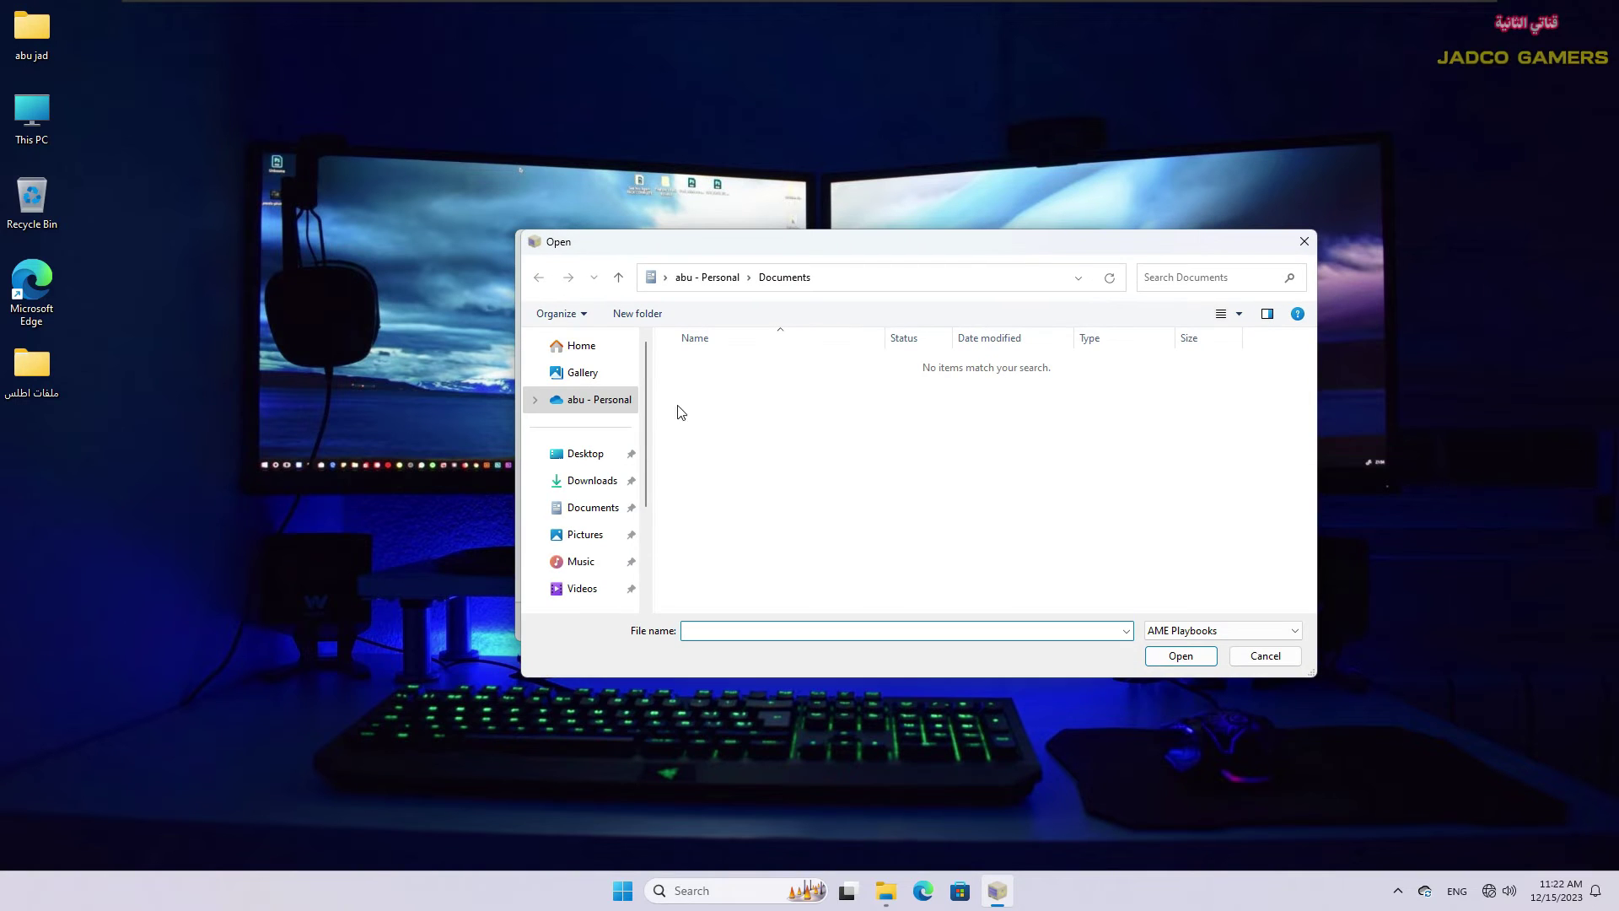
{"action": "left_click", "coordinate": [593, 458]}
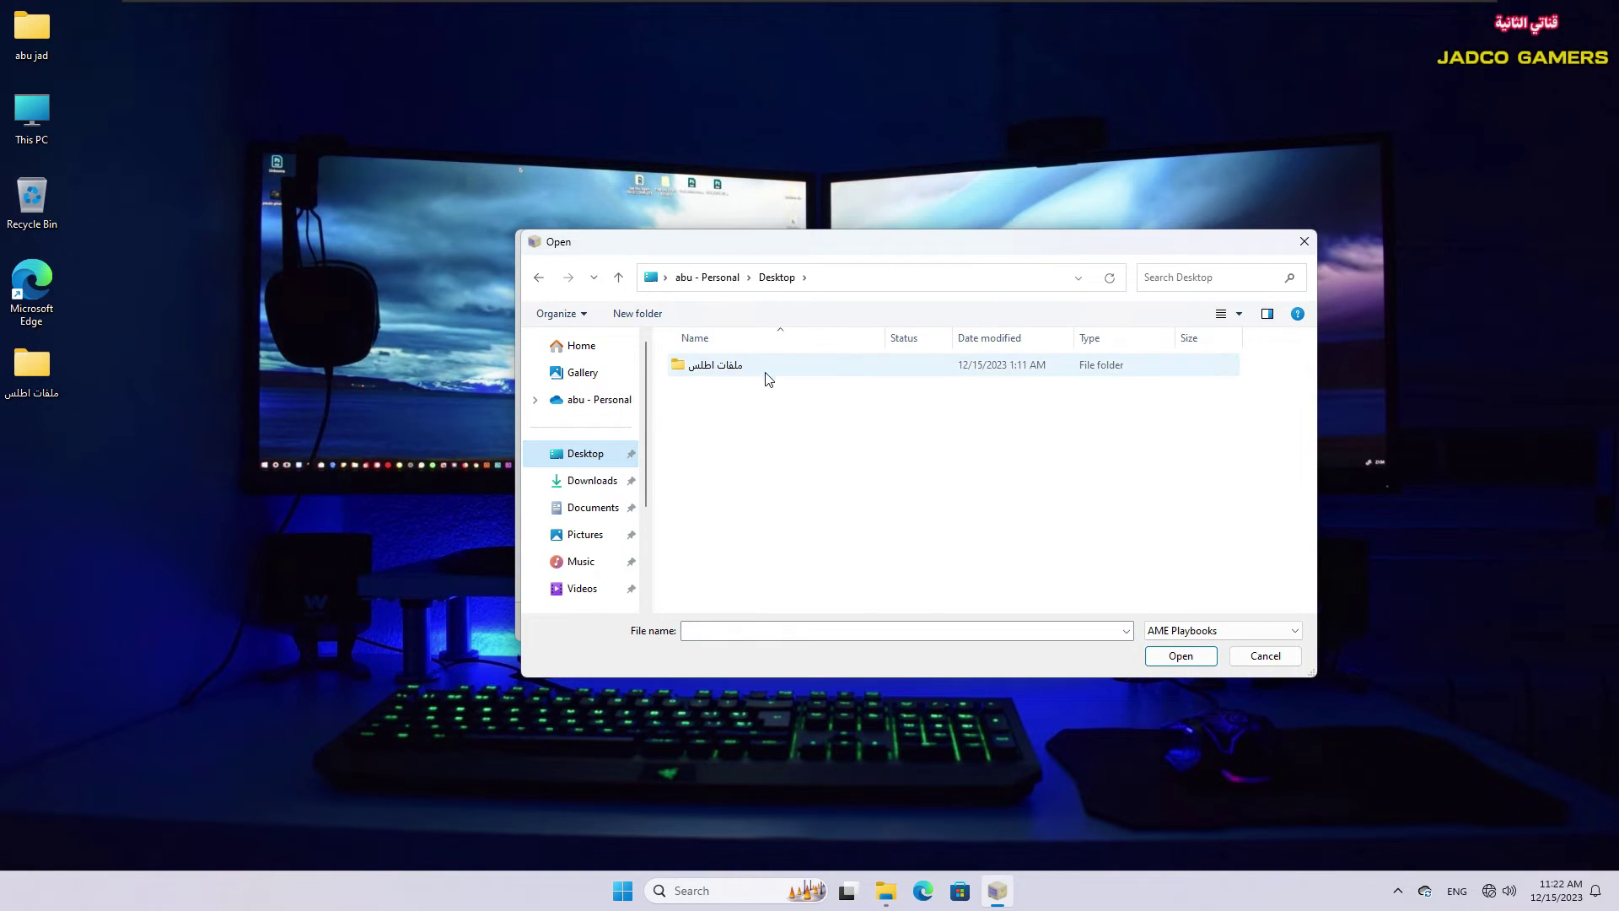
{"action": "left_click", "coordinate": [715, 369]}
{"action": "double_click", "coordinate": [715, 370]}
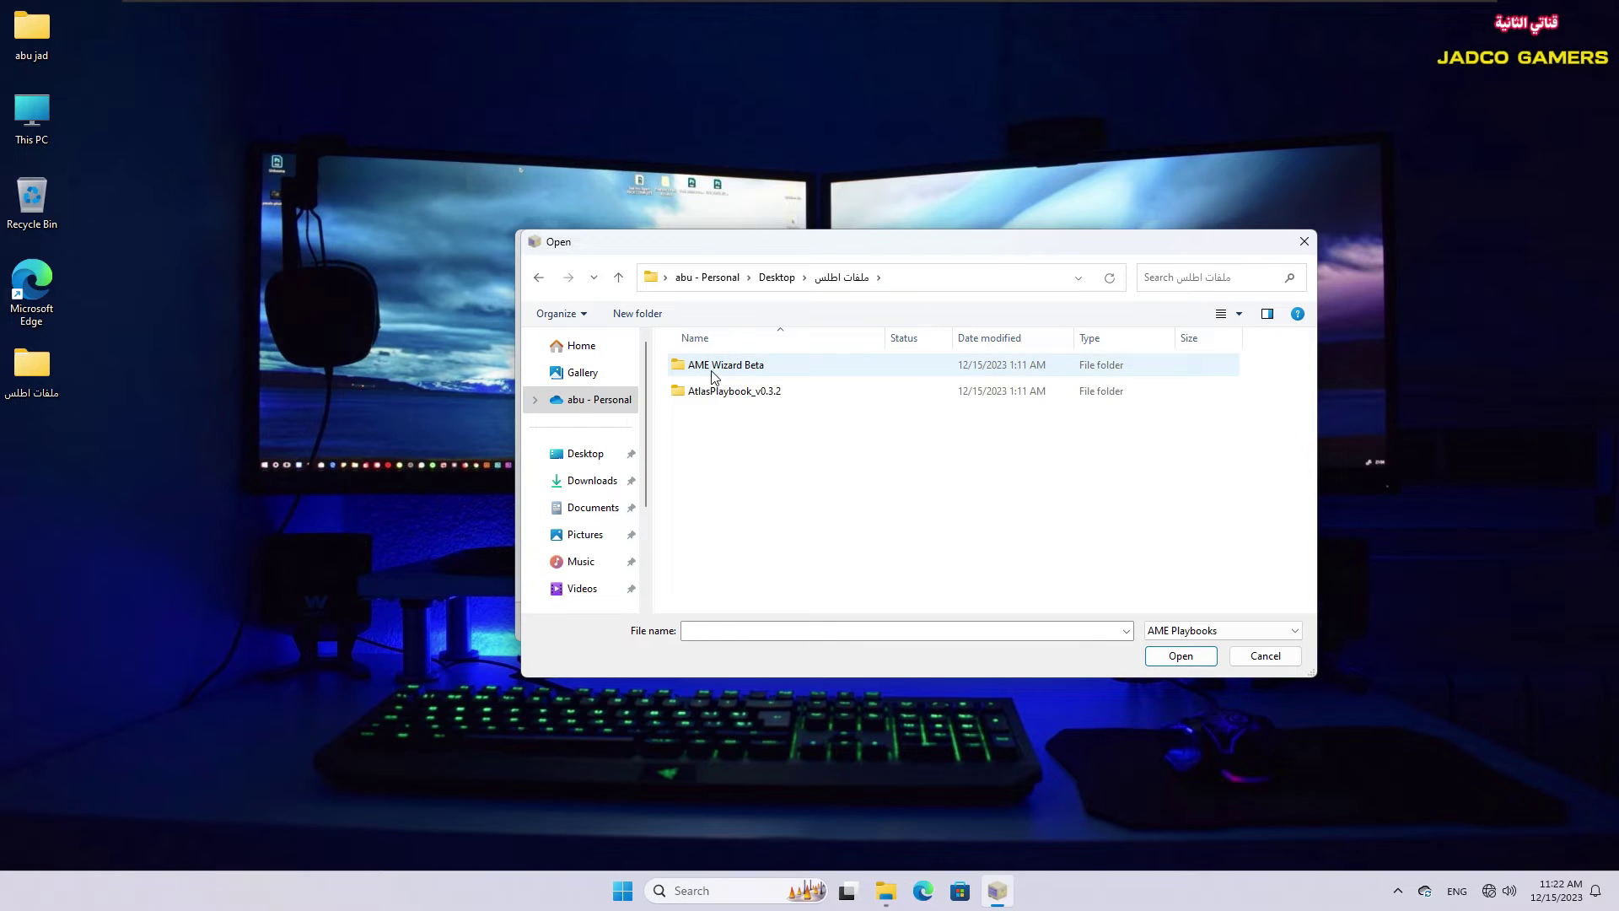
{"action": "left_click", "coordinate": [776, 393]}
{"action": "double_click", "coordinate": [777, 393]}
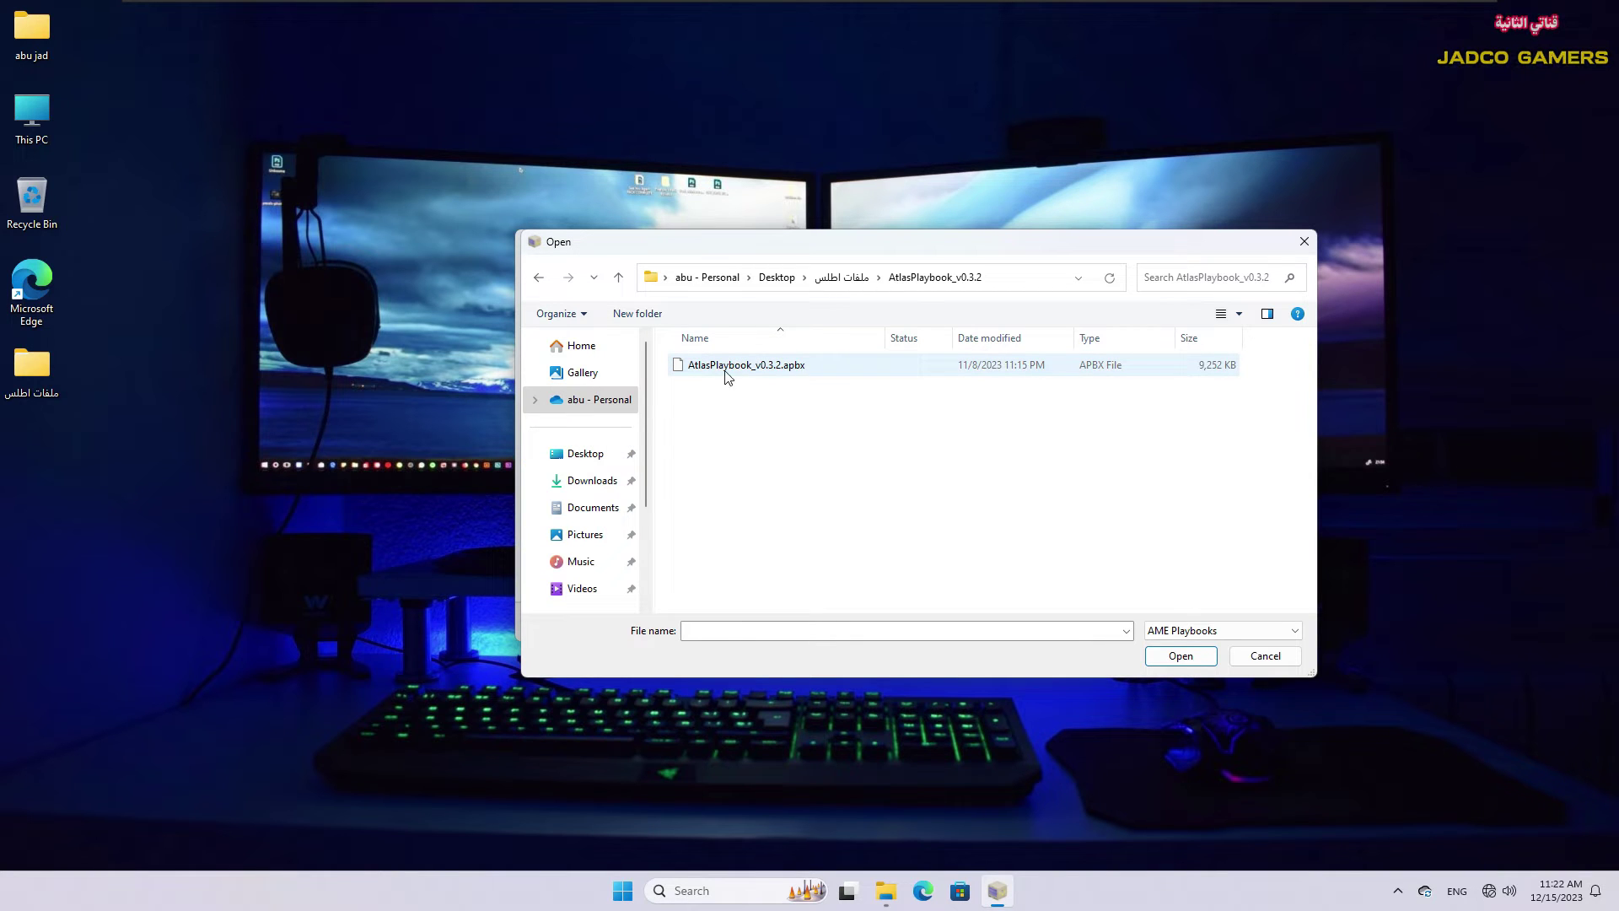
{"action": "double_click", "coordinate": [835, 367]}
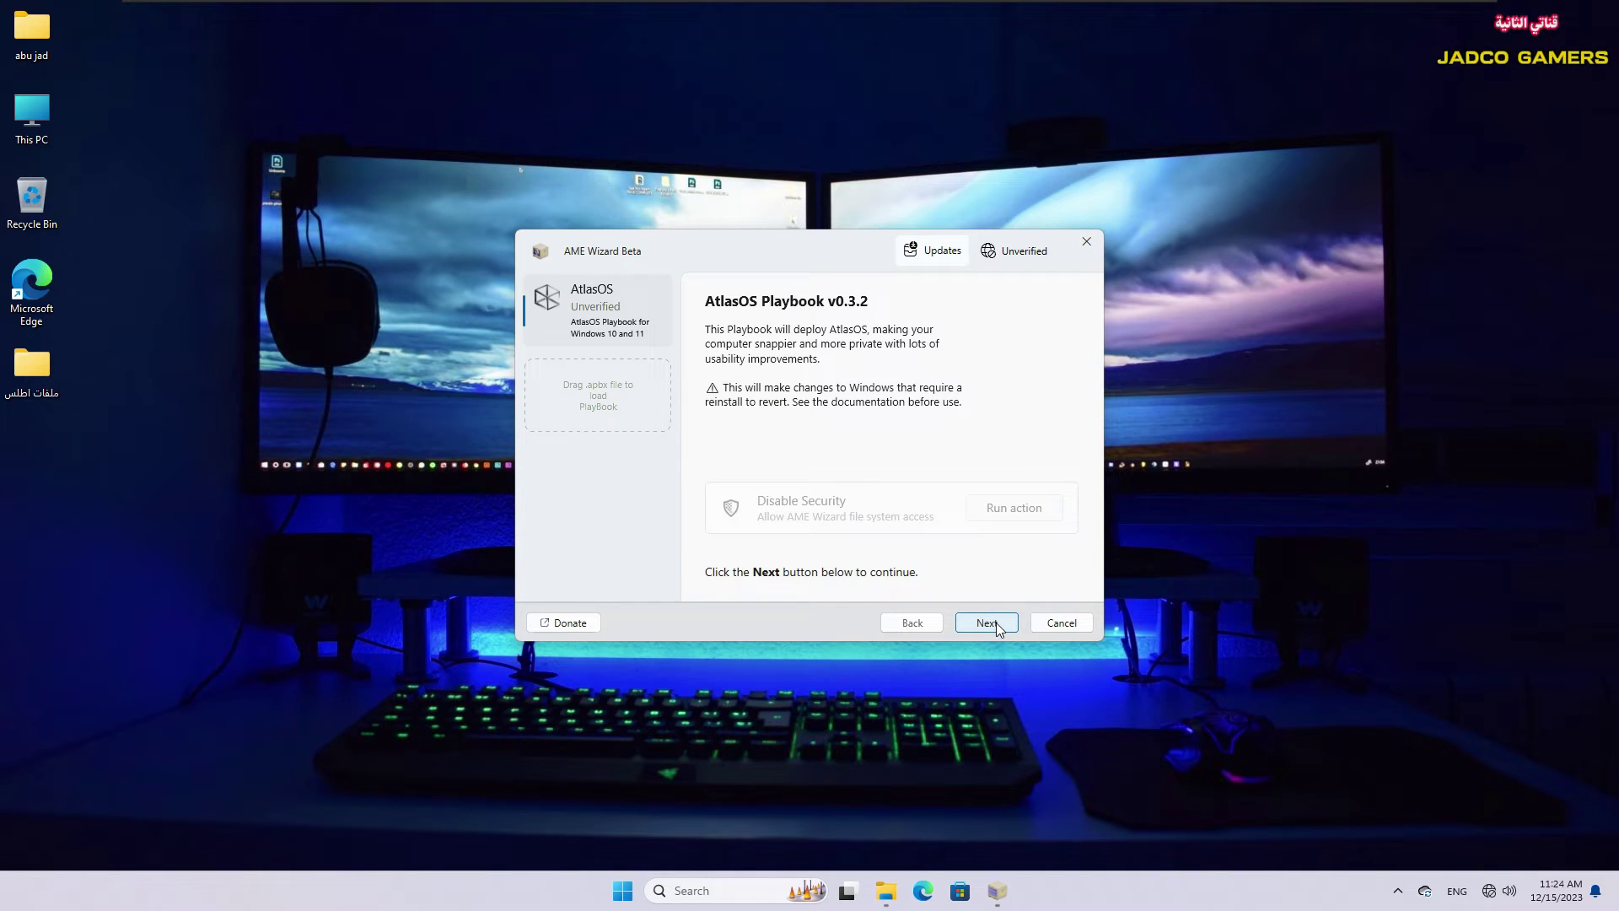
Step: Continue with the AtlasOS playbook, recheck its internet requirement and accept the license agreement
{"action": "left_click", "coordinate": [995, 622]}
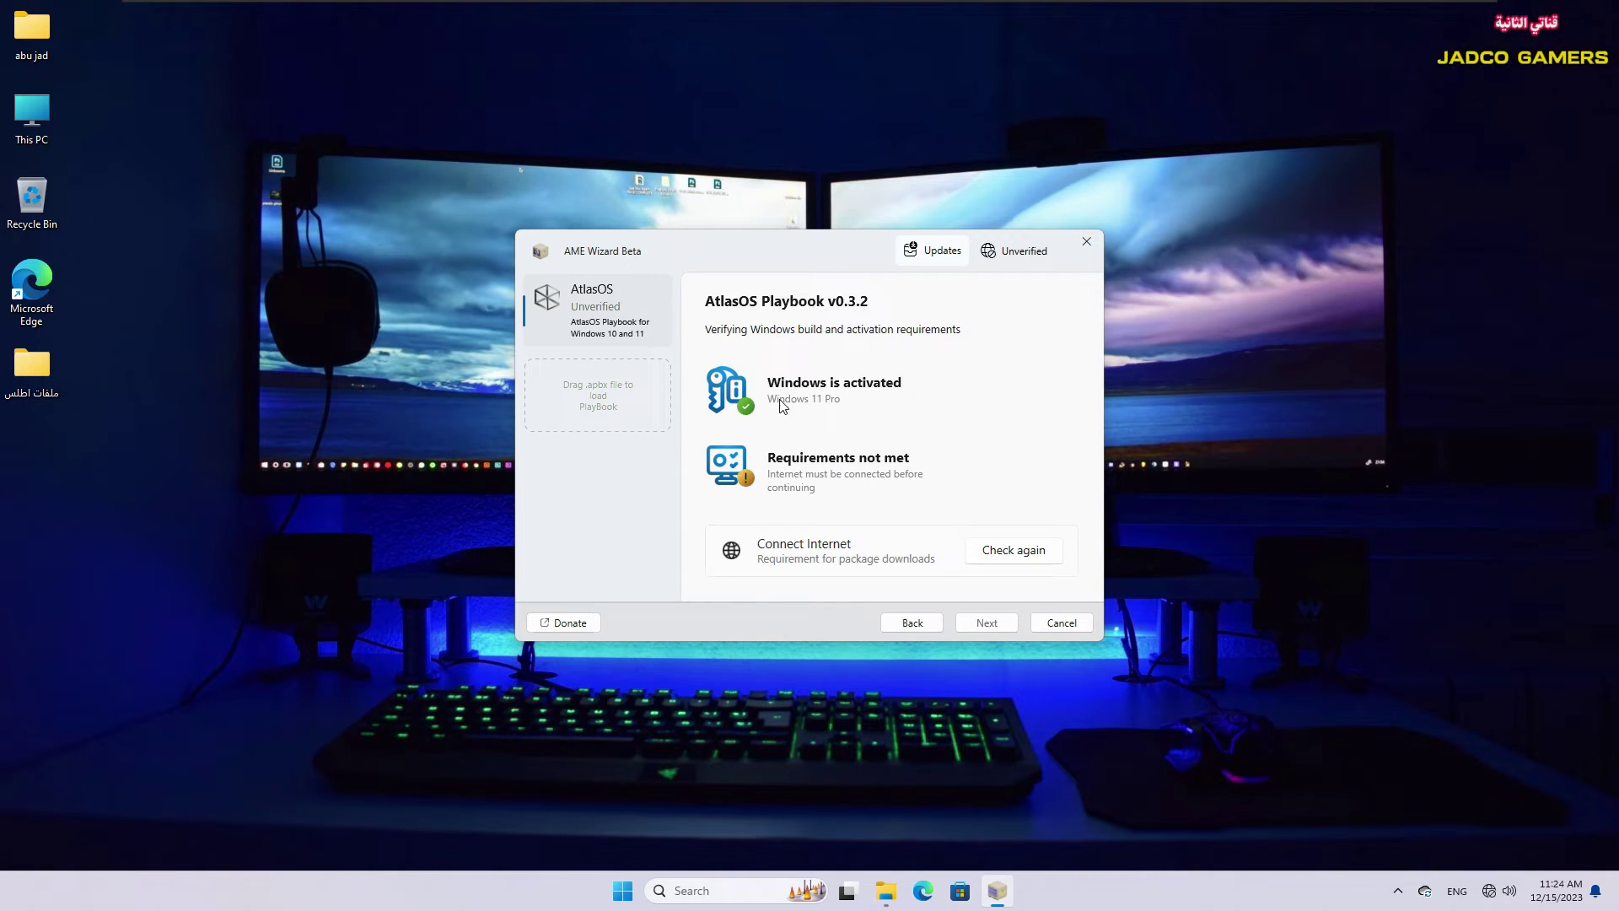
{"action": "left_click", "coordinate": [1012, 551]}
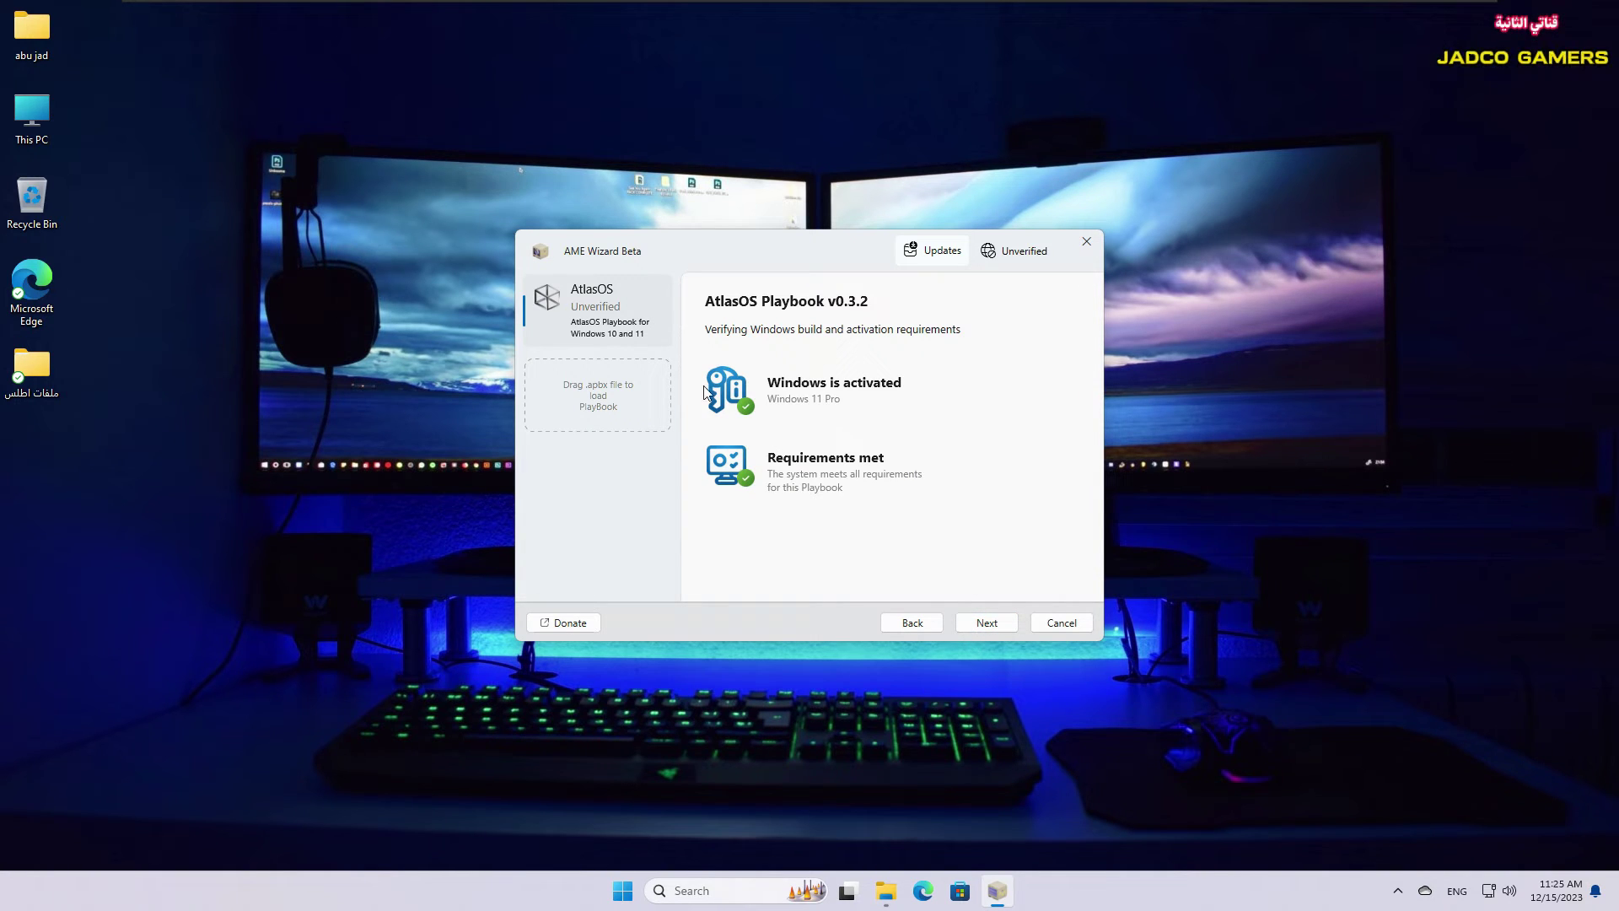
{"action": "left_click", "coordinate": [985, 627]}
{"action": "left_click", "coordinate": [983, 625]}
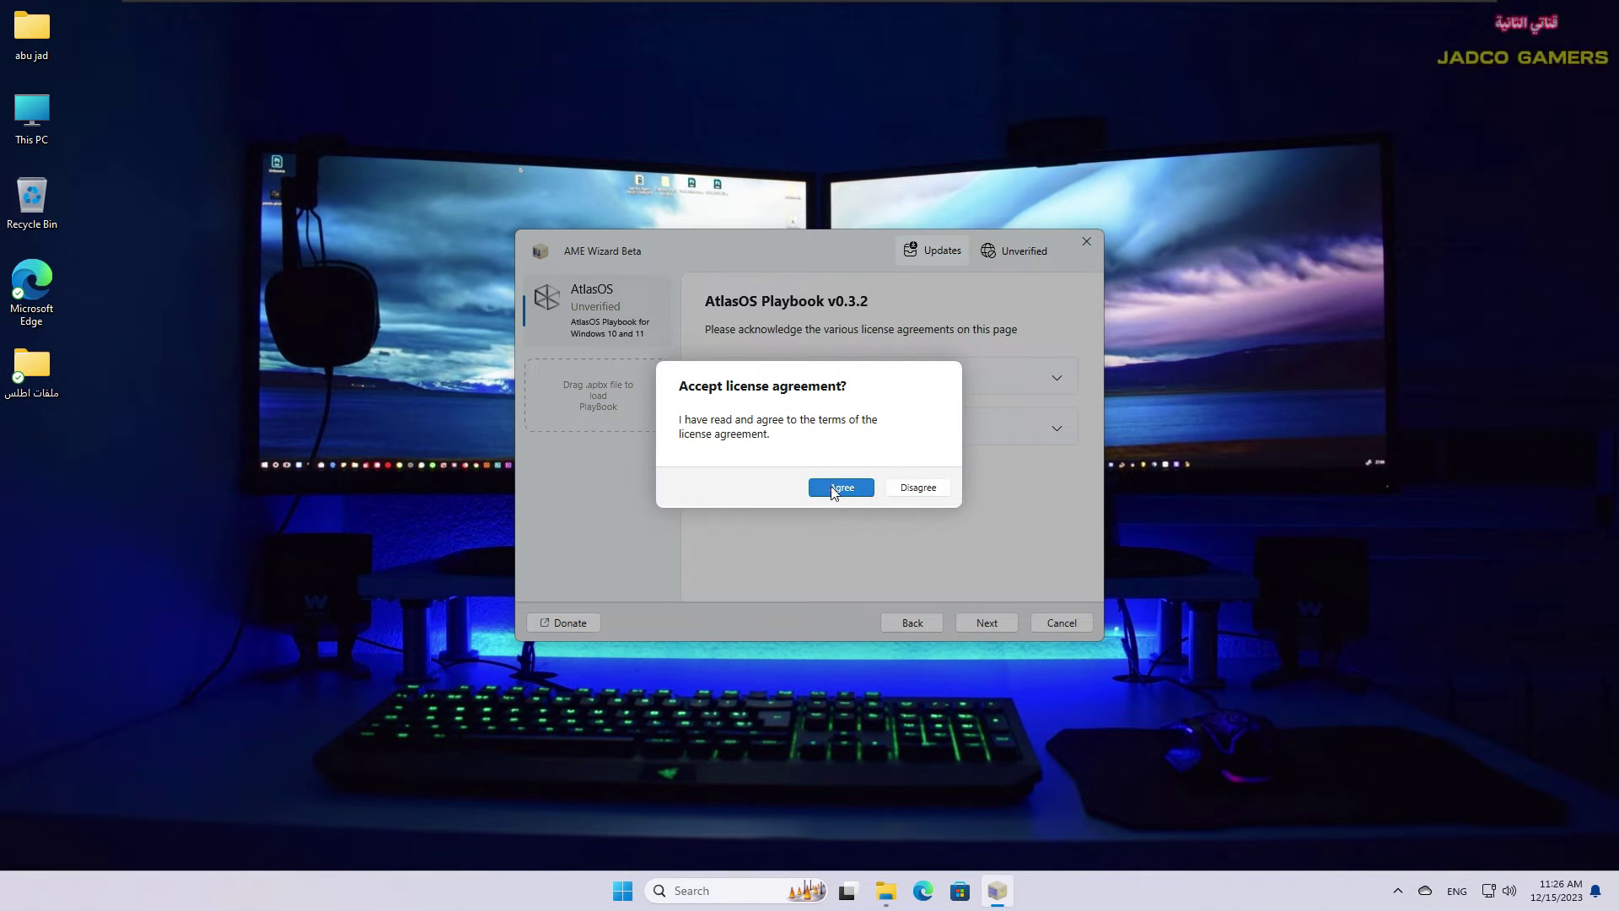
{"action": "left_click", "coordinate": [833, 486]}
Step: Configure the playbook with Defender enabled, default mitigations, Core Isolation disabled, Microsoft Edge kept, Bluetooth and power saving disabled, and start the installation
{"action": "left_click", "coordinate": [1014, 514]}
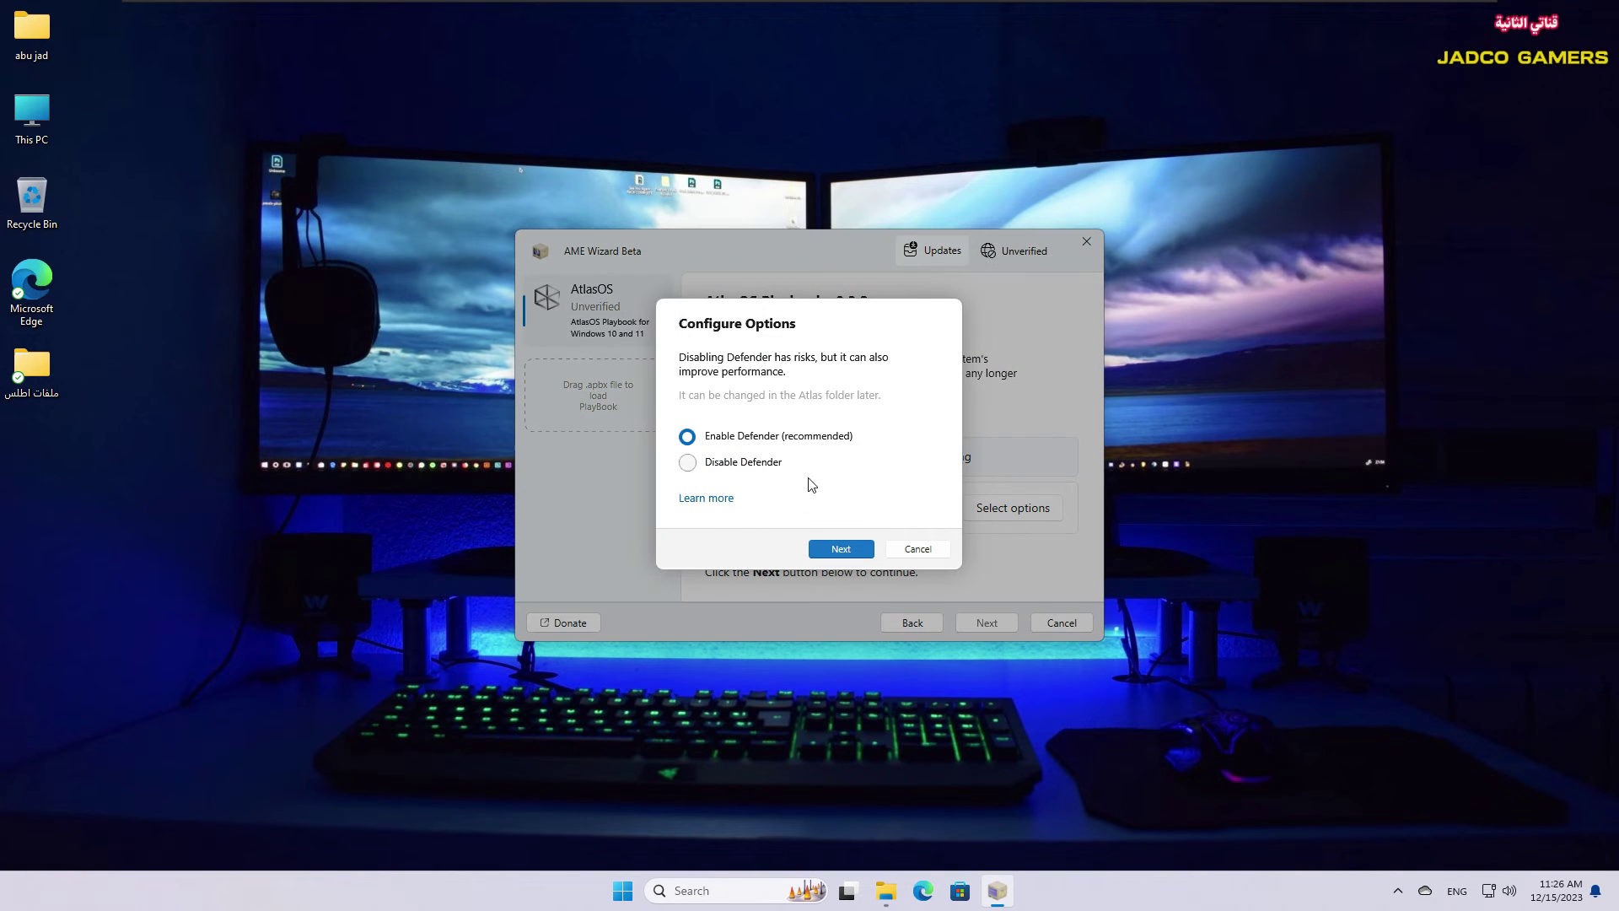
{"action": "left_click", "coordinate": [846, 549]}
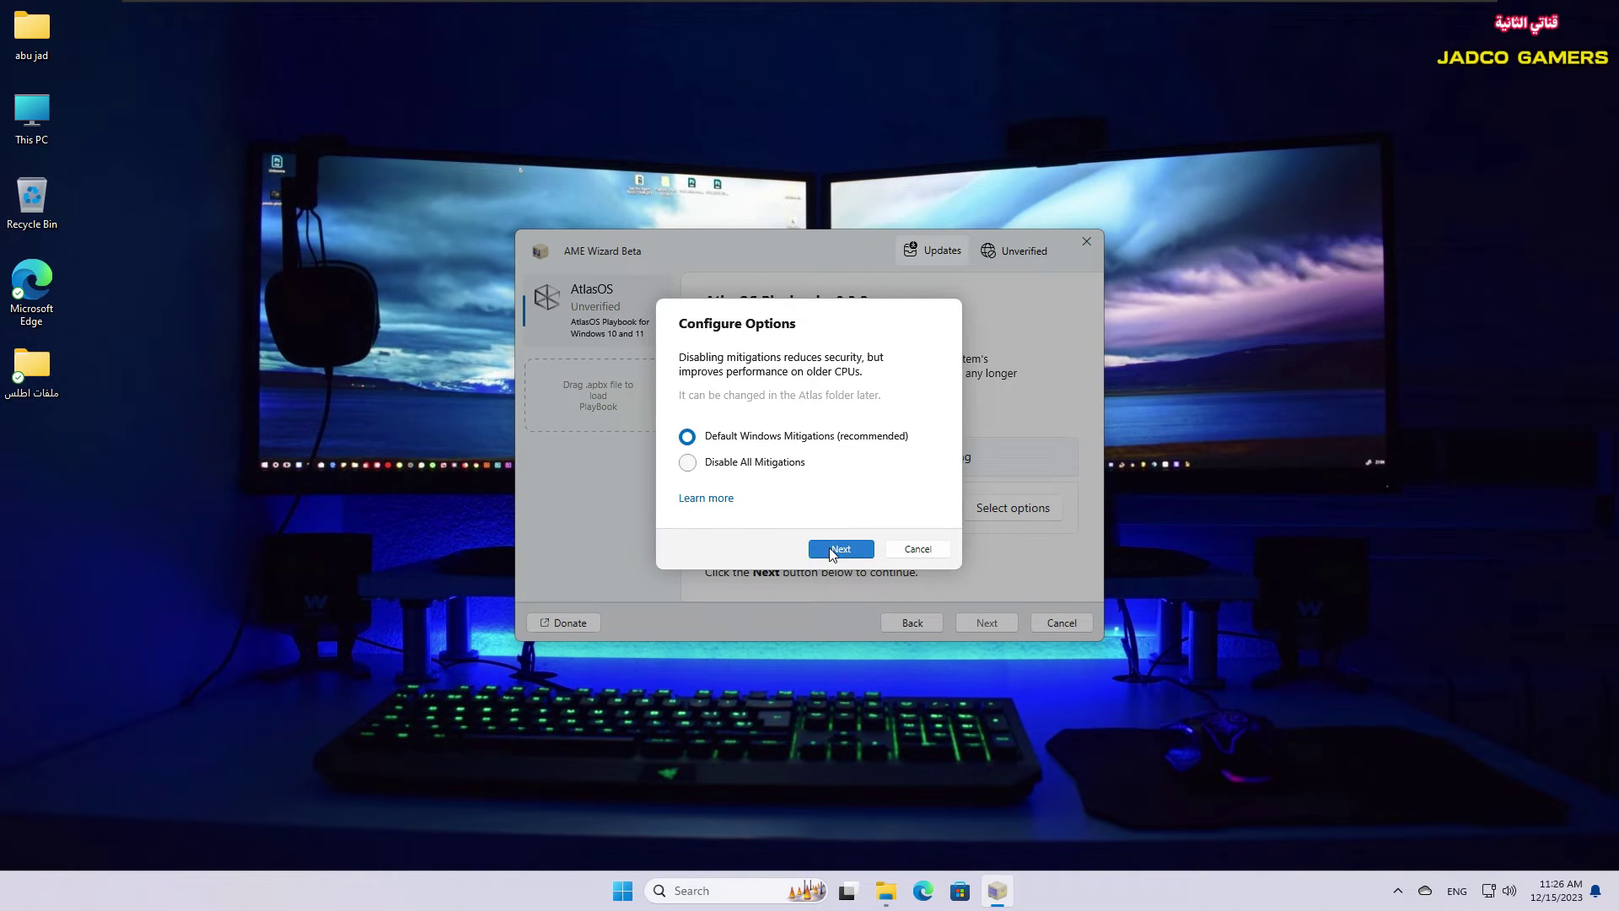
{"action": "left_click", "coordinate": [831, 550]}
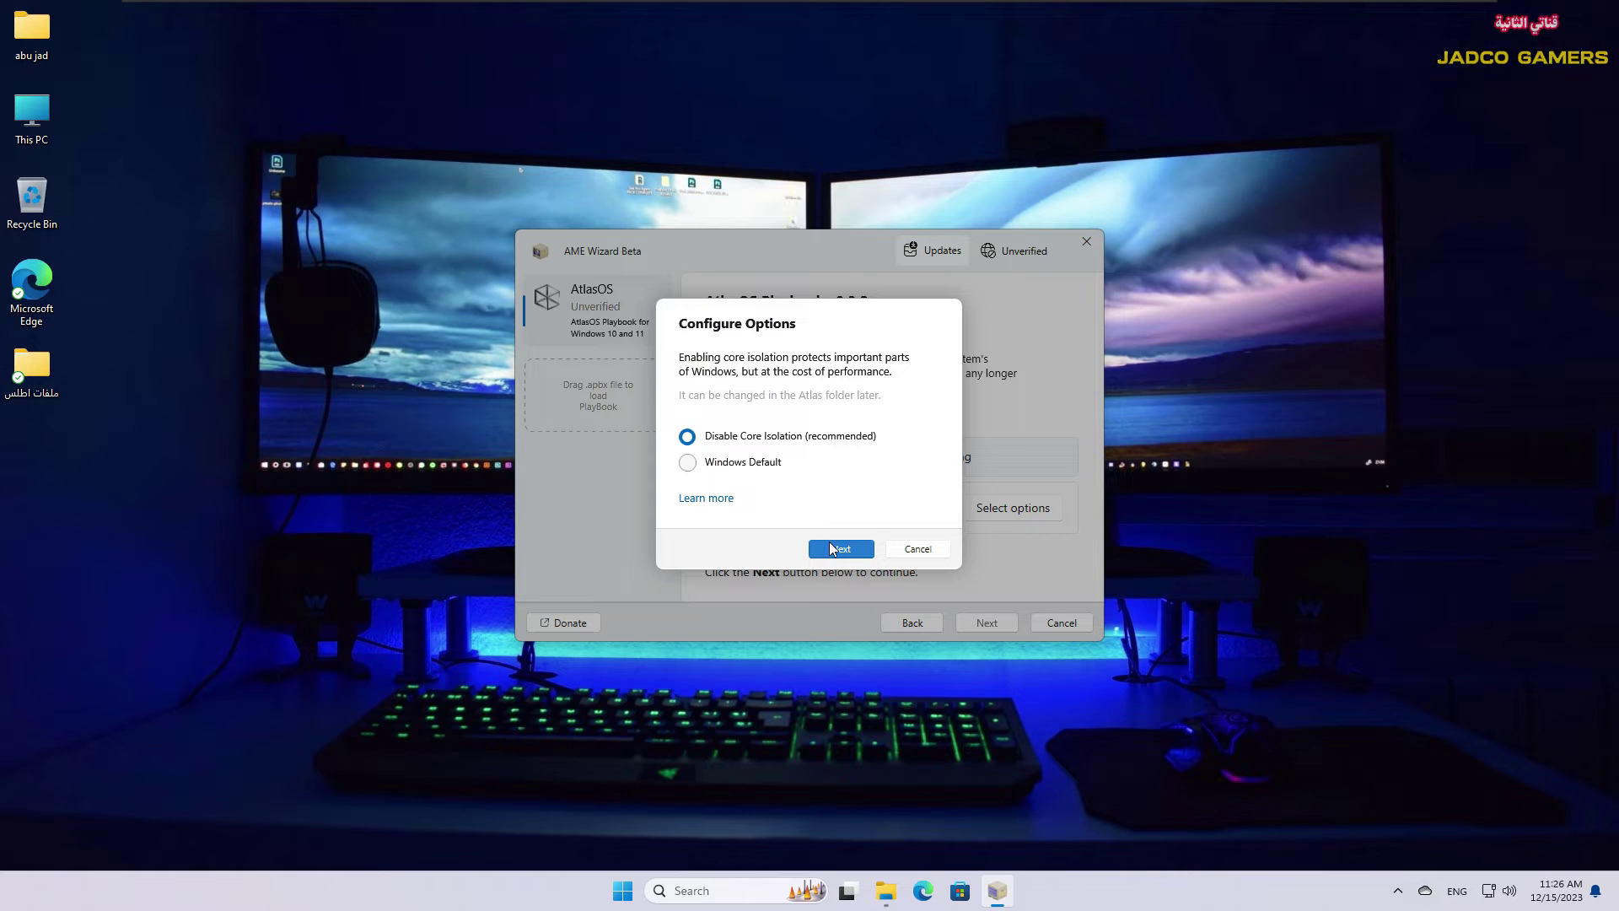
{"action": "left_click", "coordinate": [830, 549]}
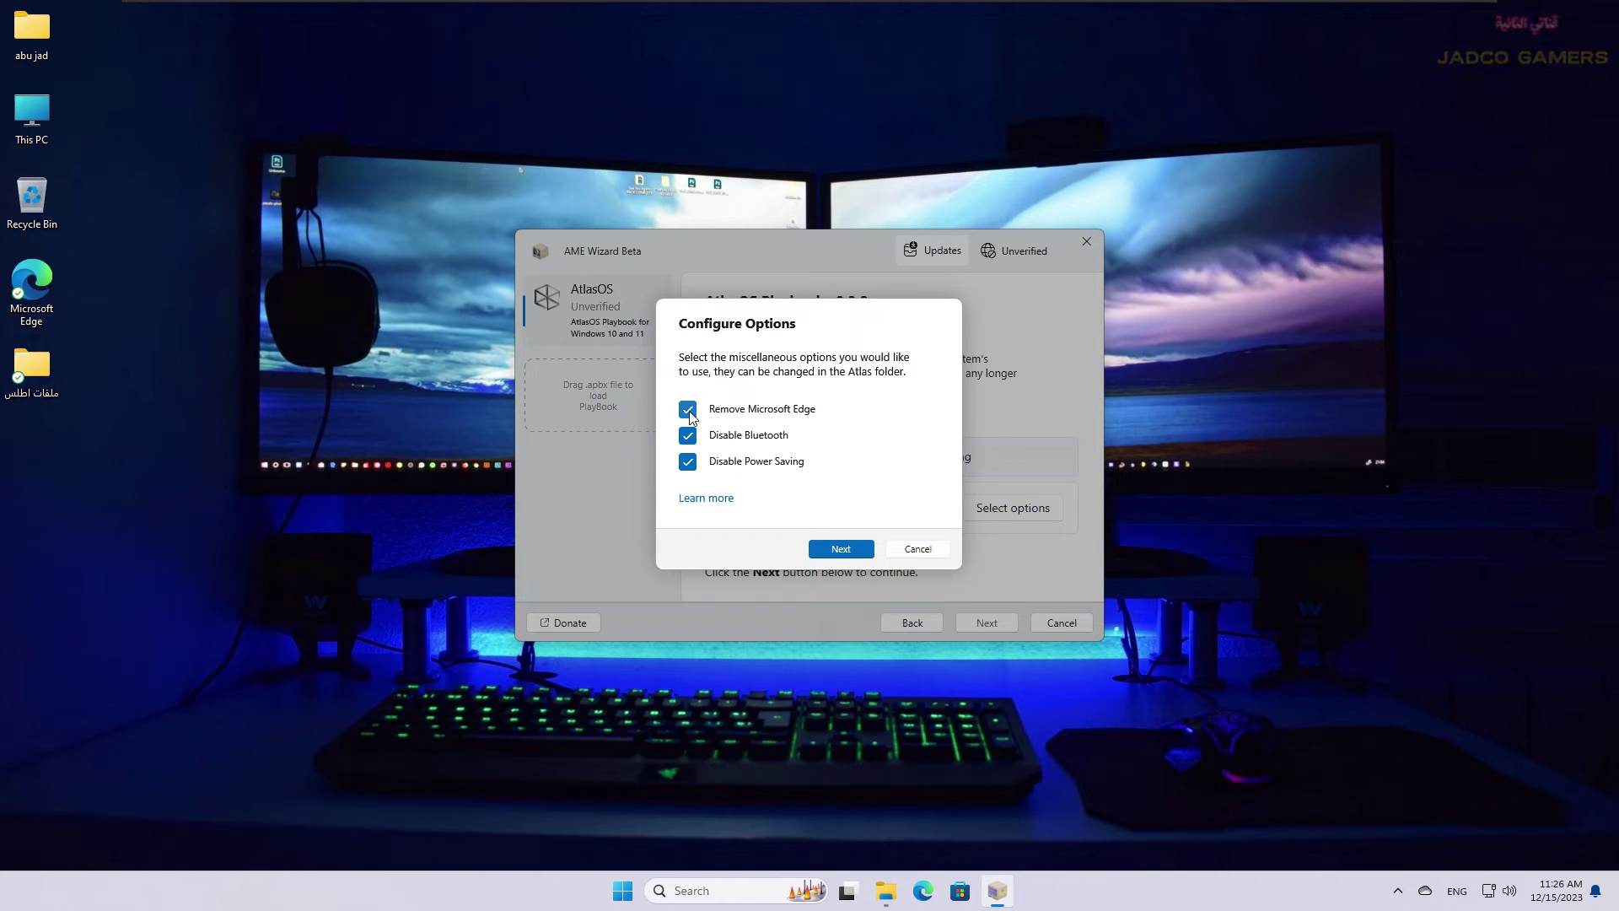
{"action": "left_click", "coordinate": [688, 412]}
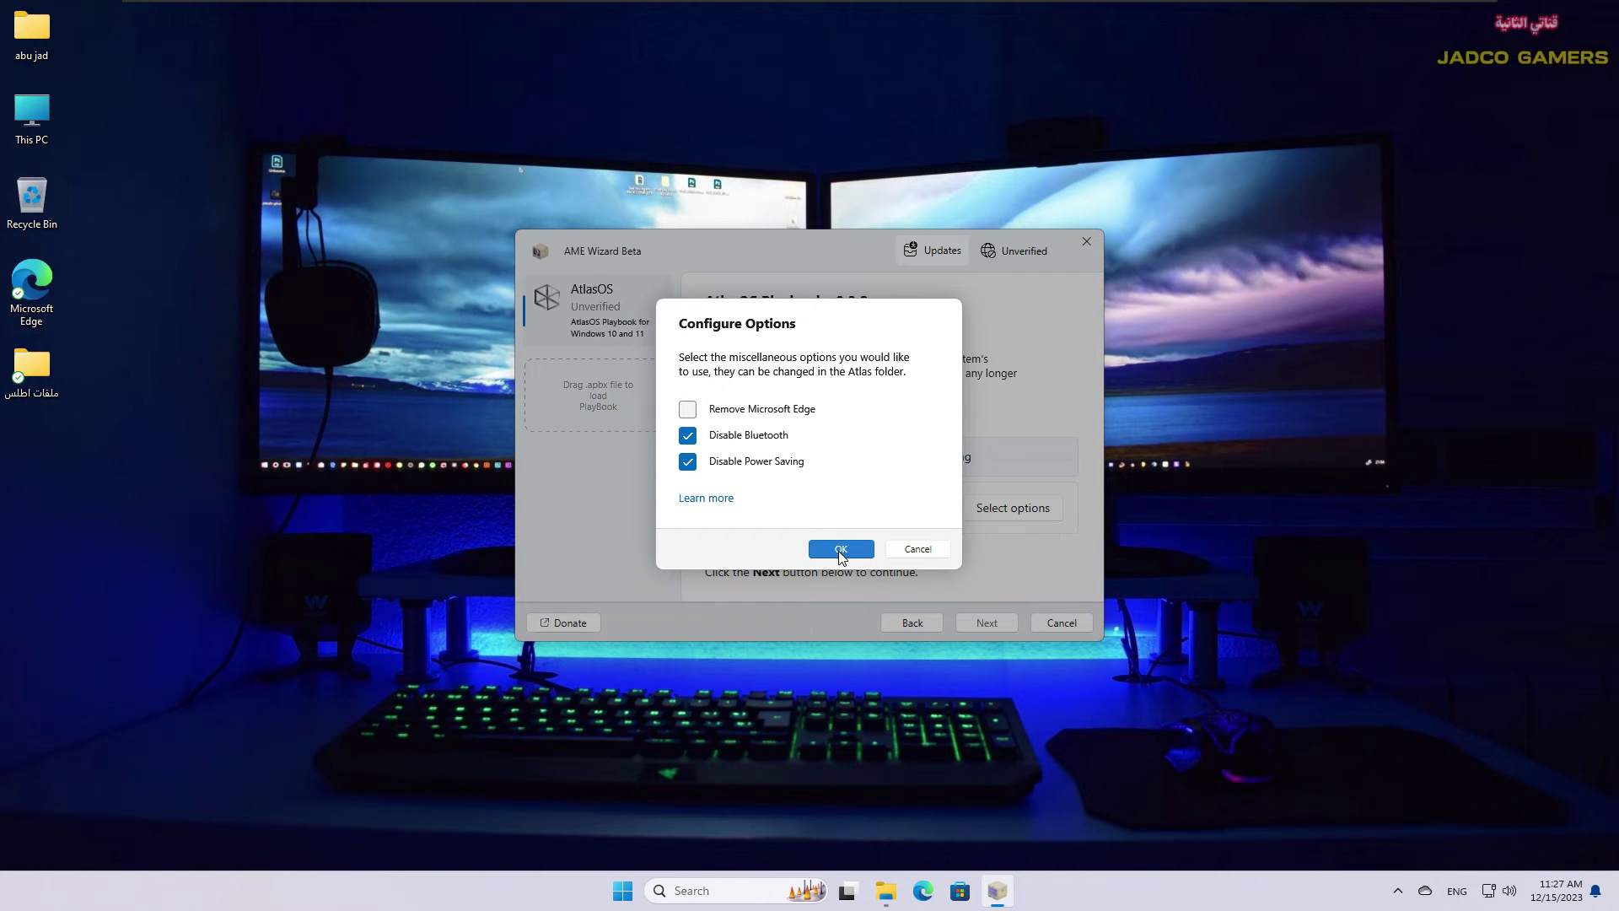
{"action": "left_click", "coordinate": [840, 549]}
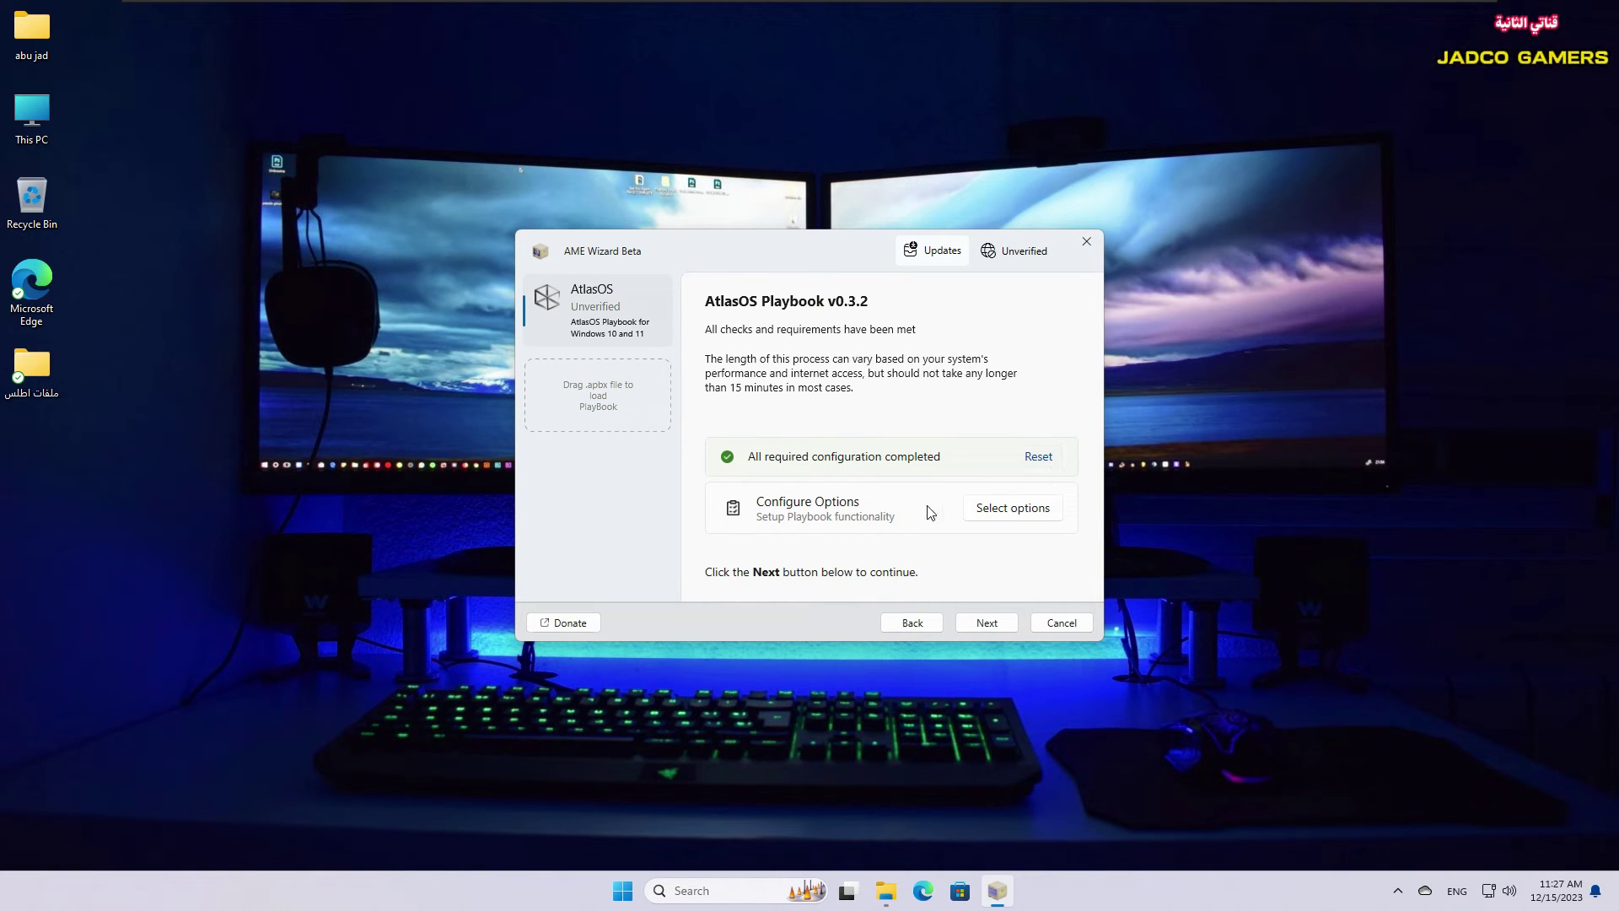
{"action": "left_click", "coordinate": [987, 622]}
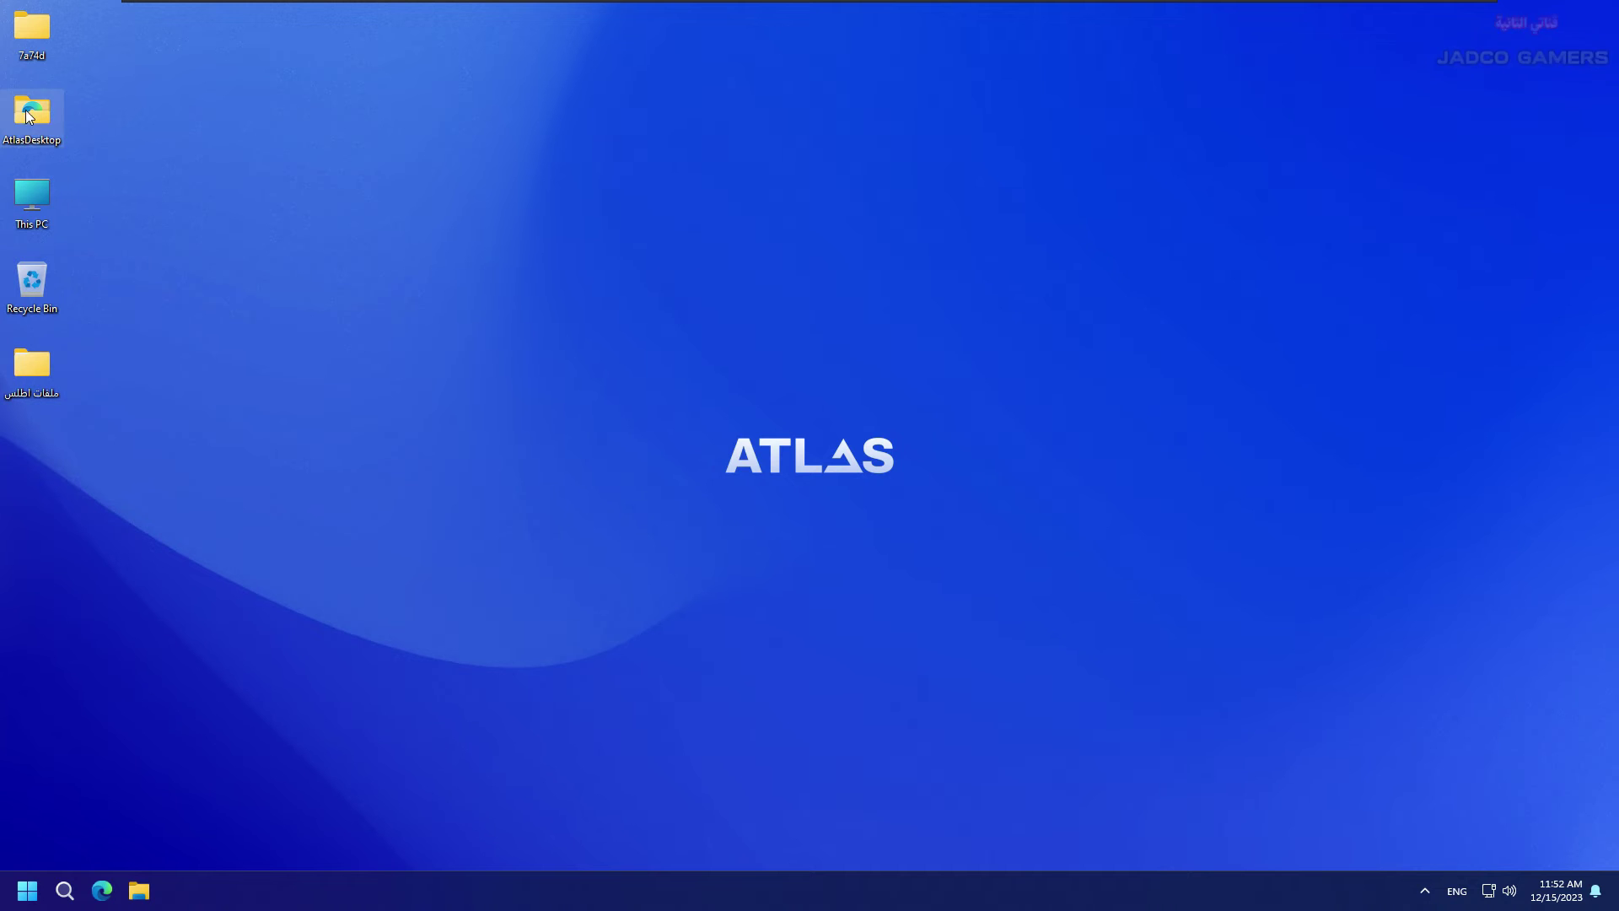
Step: Open the AtlasDesktop folder and examine the scripts in its 1. Software subfolder
{"action": "double_click", "coordinate": [31, 113]}
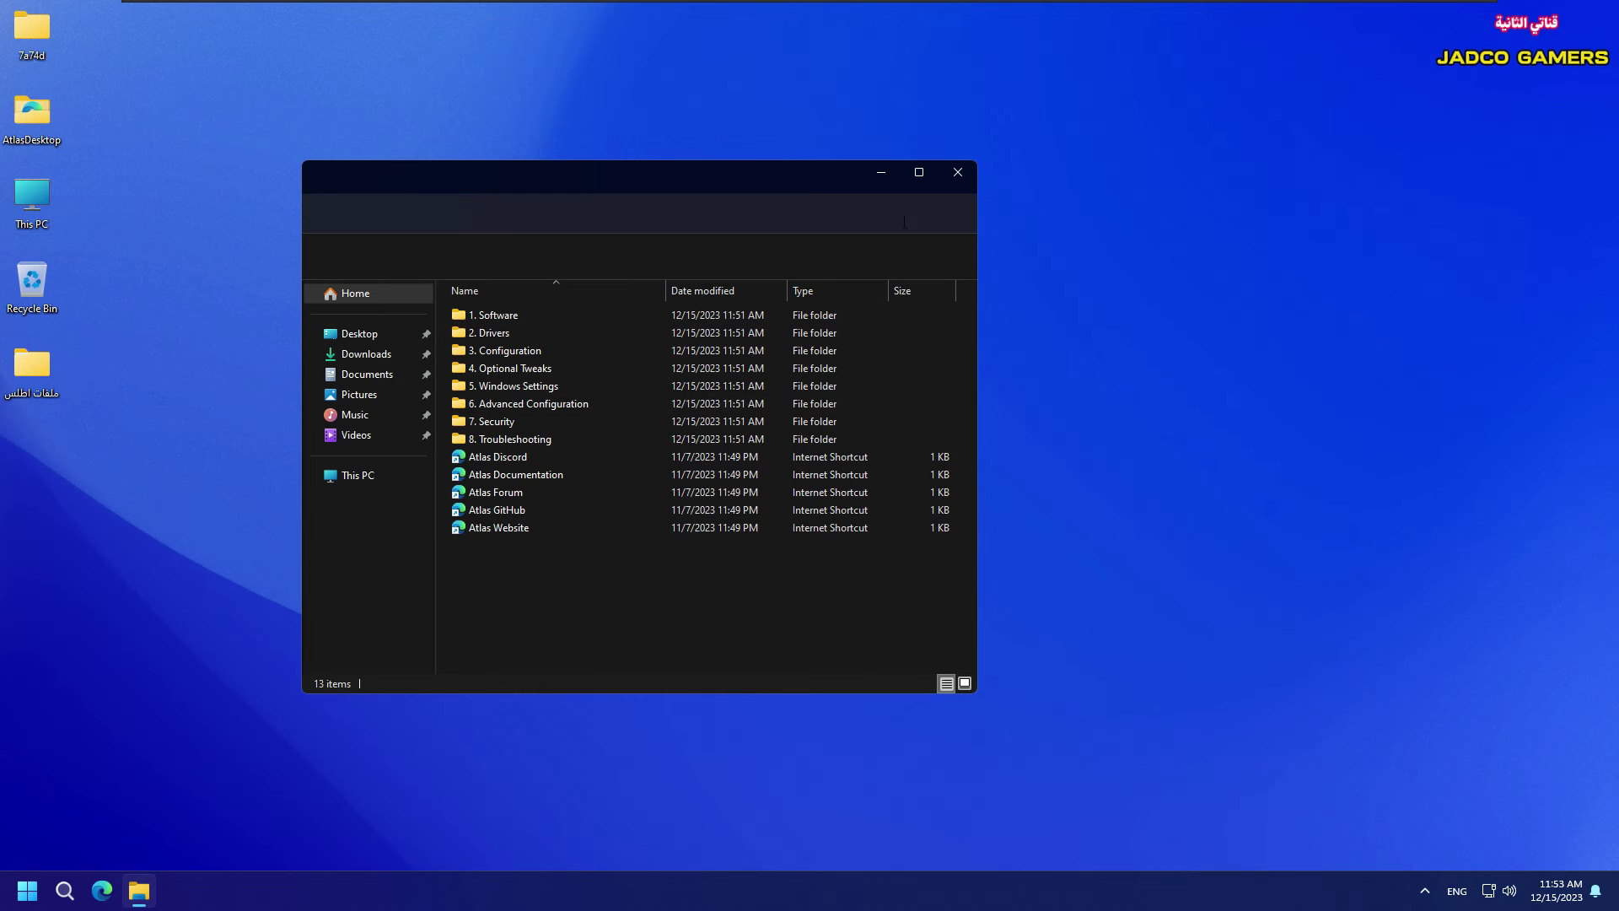
{"action": "left_click", "coordinate": [956, 173]}
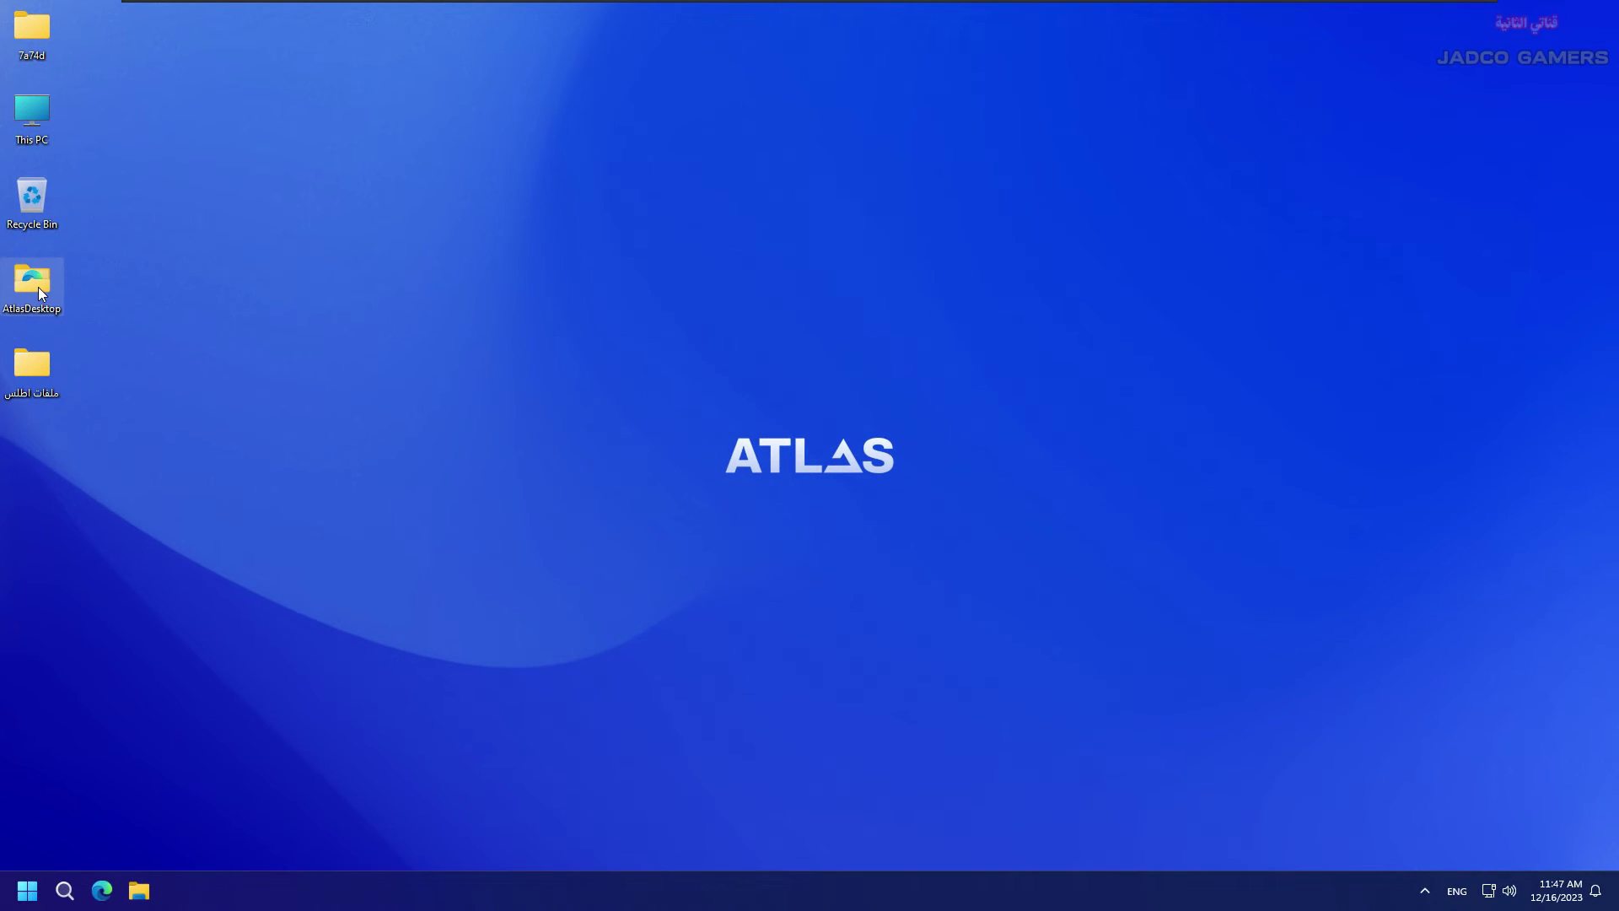
{"action": "double_click", "coordinate": [38, 288]}
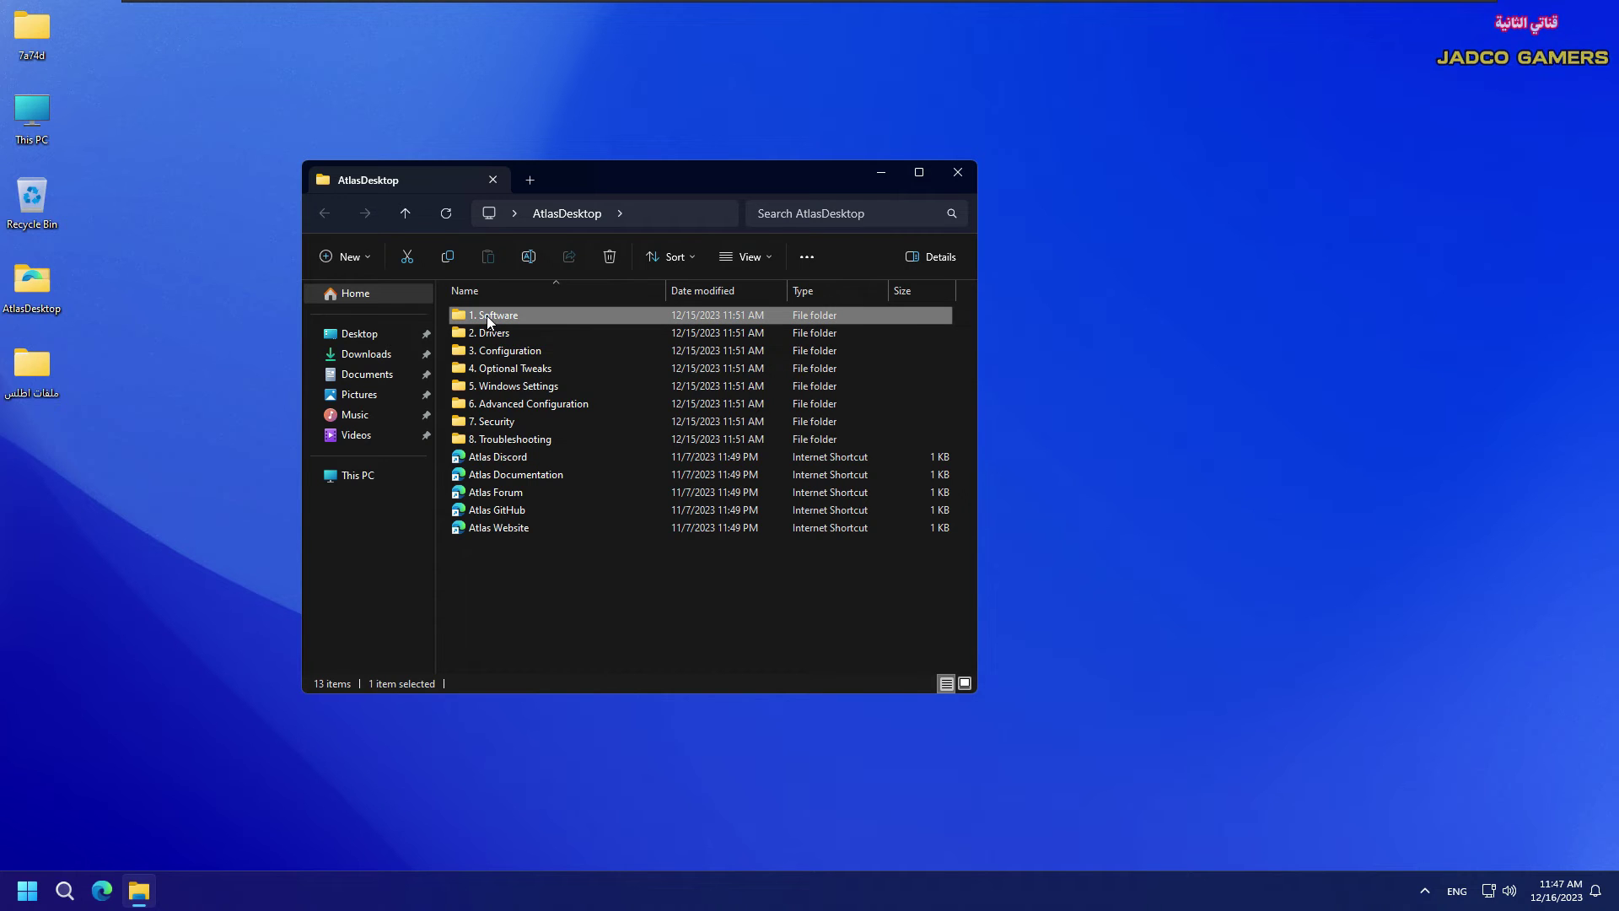
{"action": "double_click", "coordinate": [486, 315]}
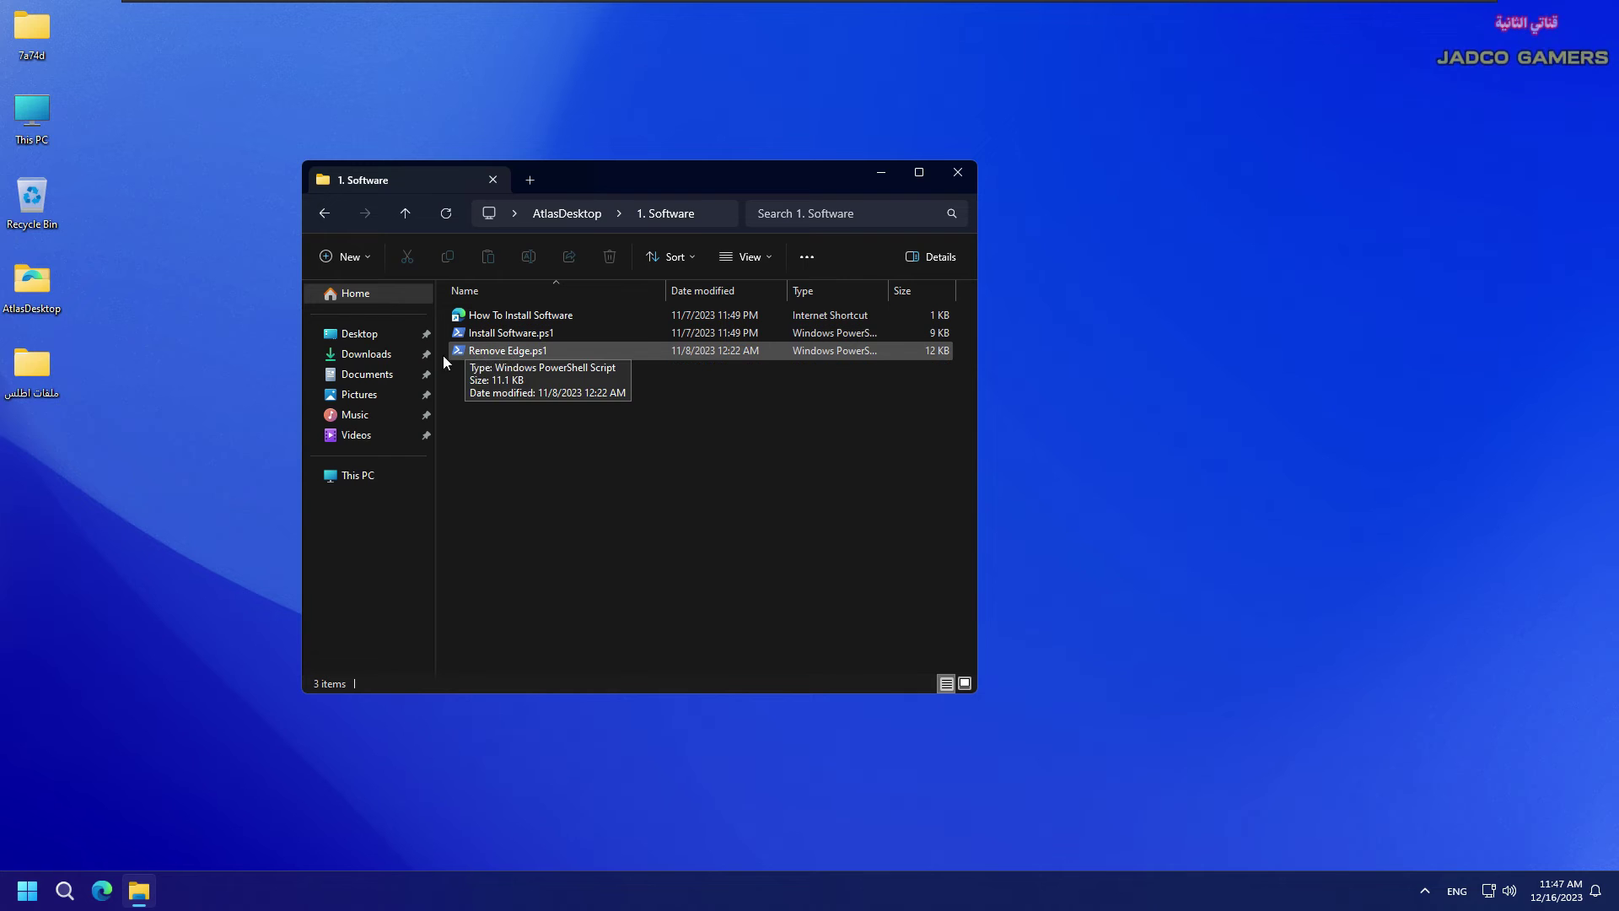
{"action": "left_click", "coordinate": [499, 350]}
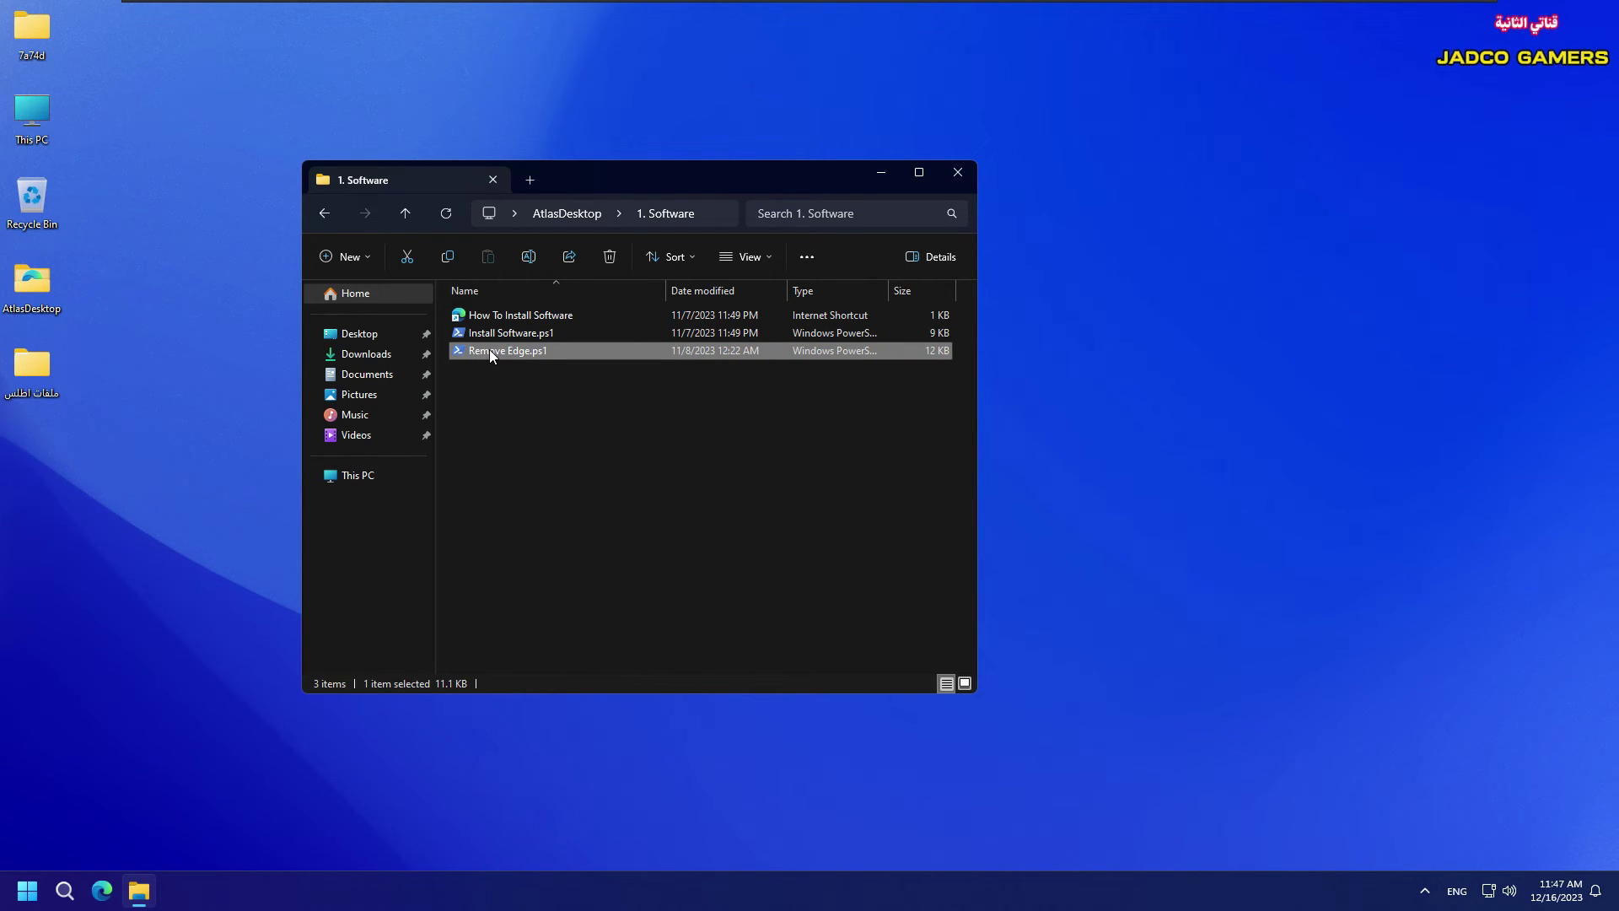
{"action": "left_click", "coordinate": [492, 334]}
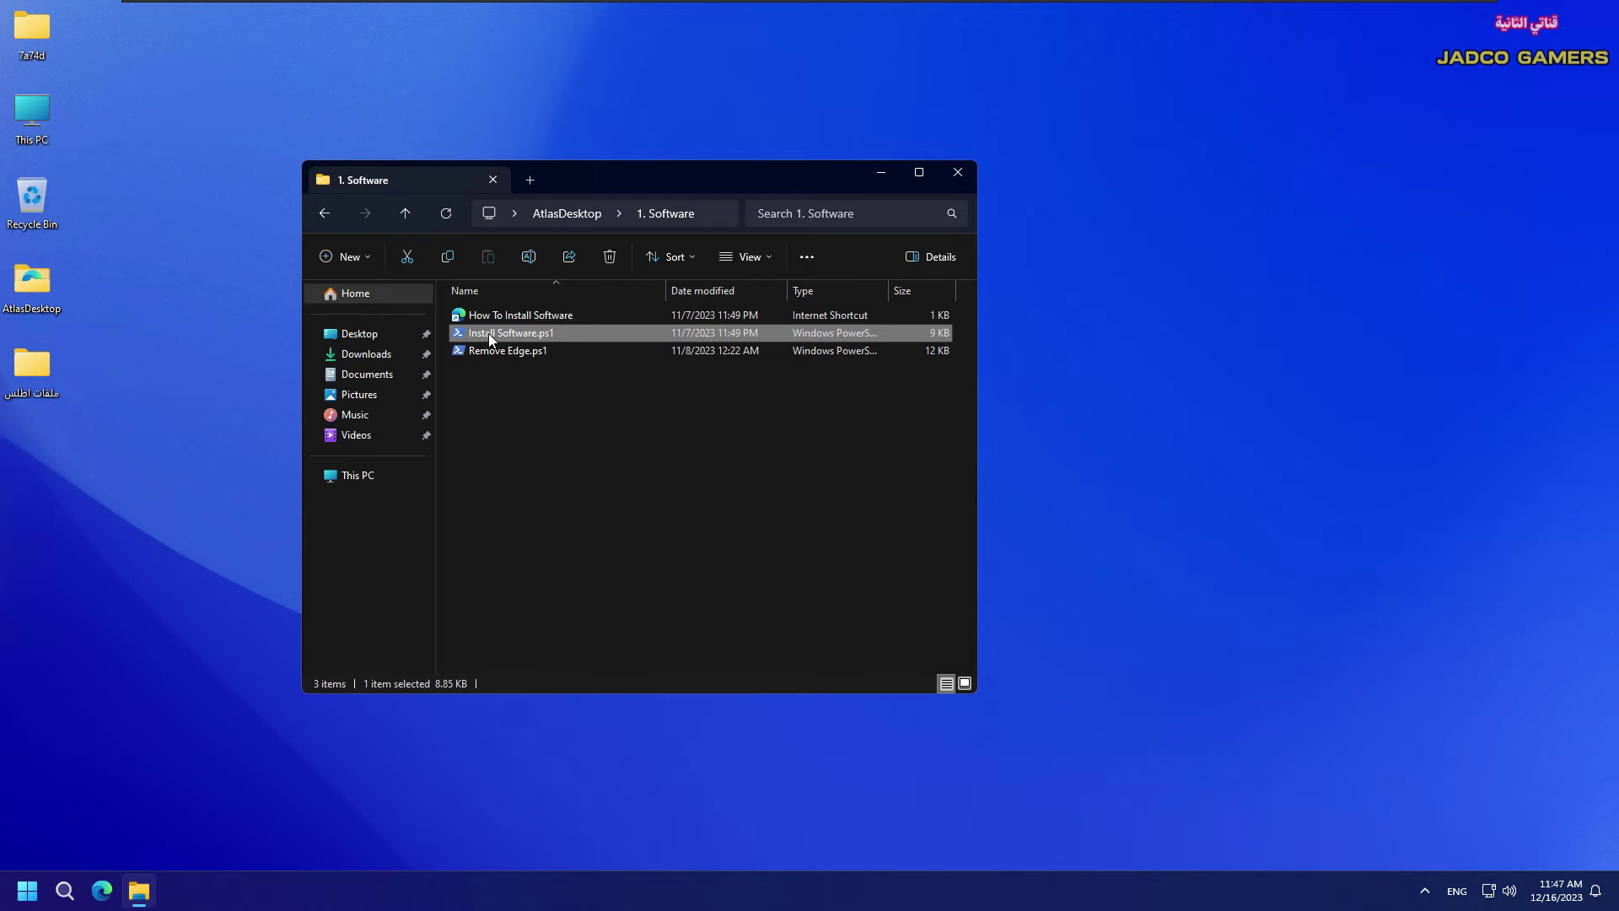
Step: Run Install Software.ps1, answer Y to open the Microsoft Store for the WinGet update, and close the store after viewing its library
{"action": "double_click", "coordinate": [490, 336]}
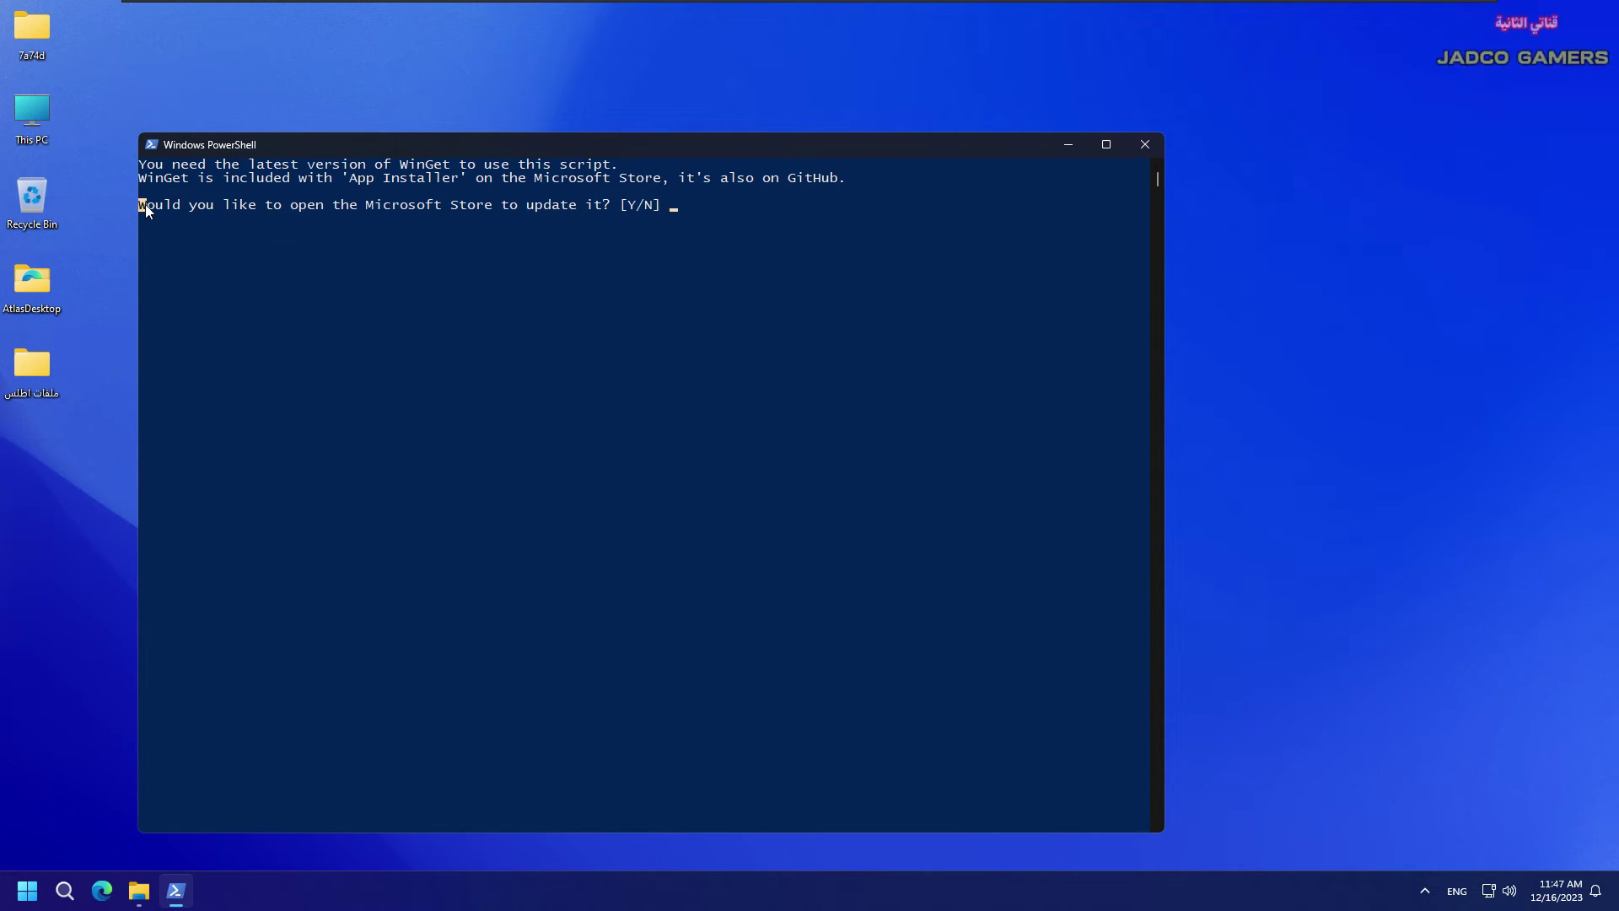
{"action": "left_click_drag", "start_coordinate": [146, 209], "coordinate": [595, 207]}
{"action": "left_click", "coordinate": [676, 211]}
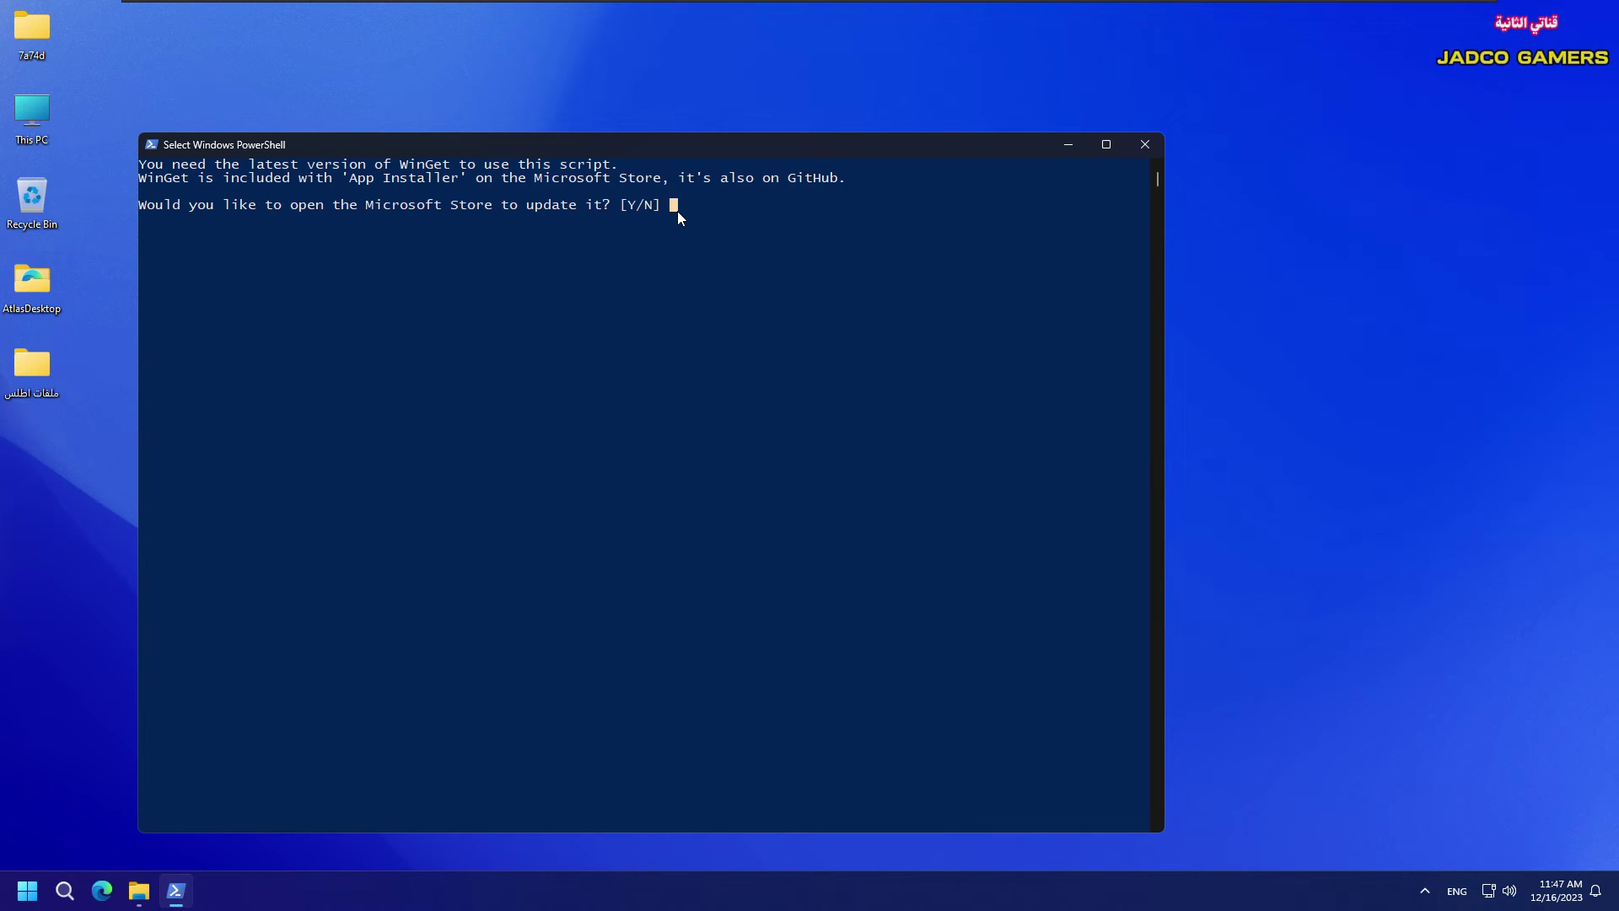
{"action": "type", "text": "Y"}
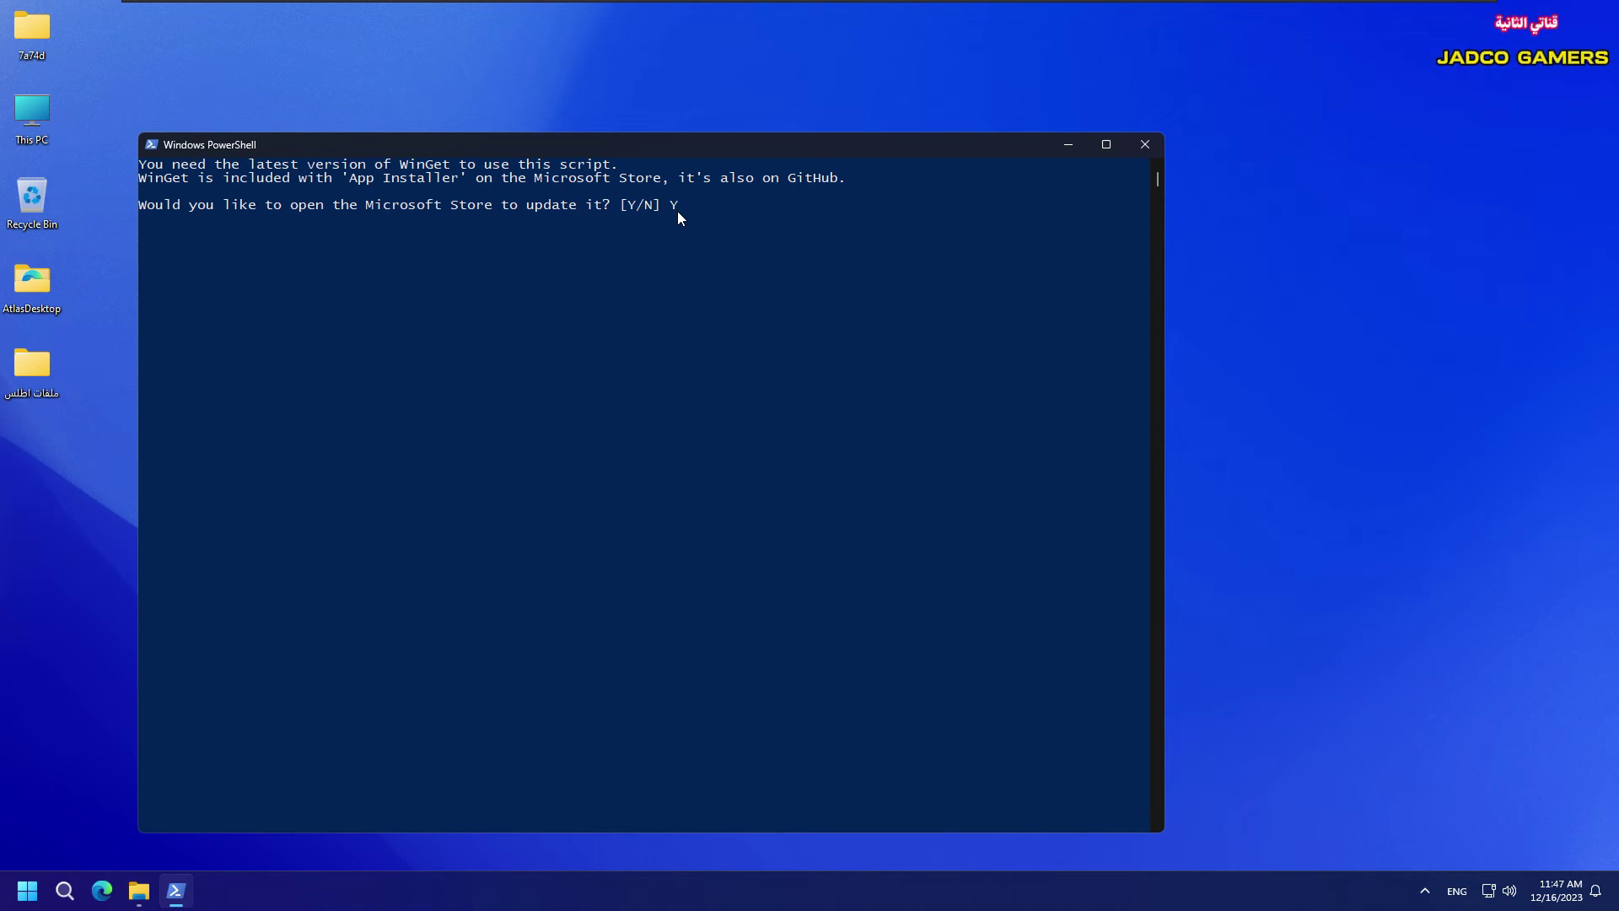
{"action": "key", "text": "Return"}
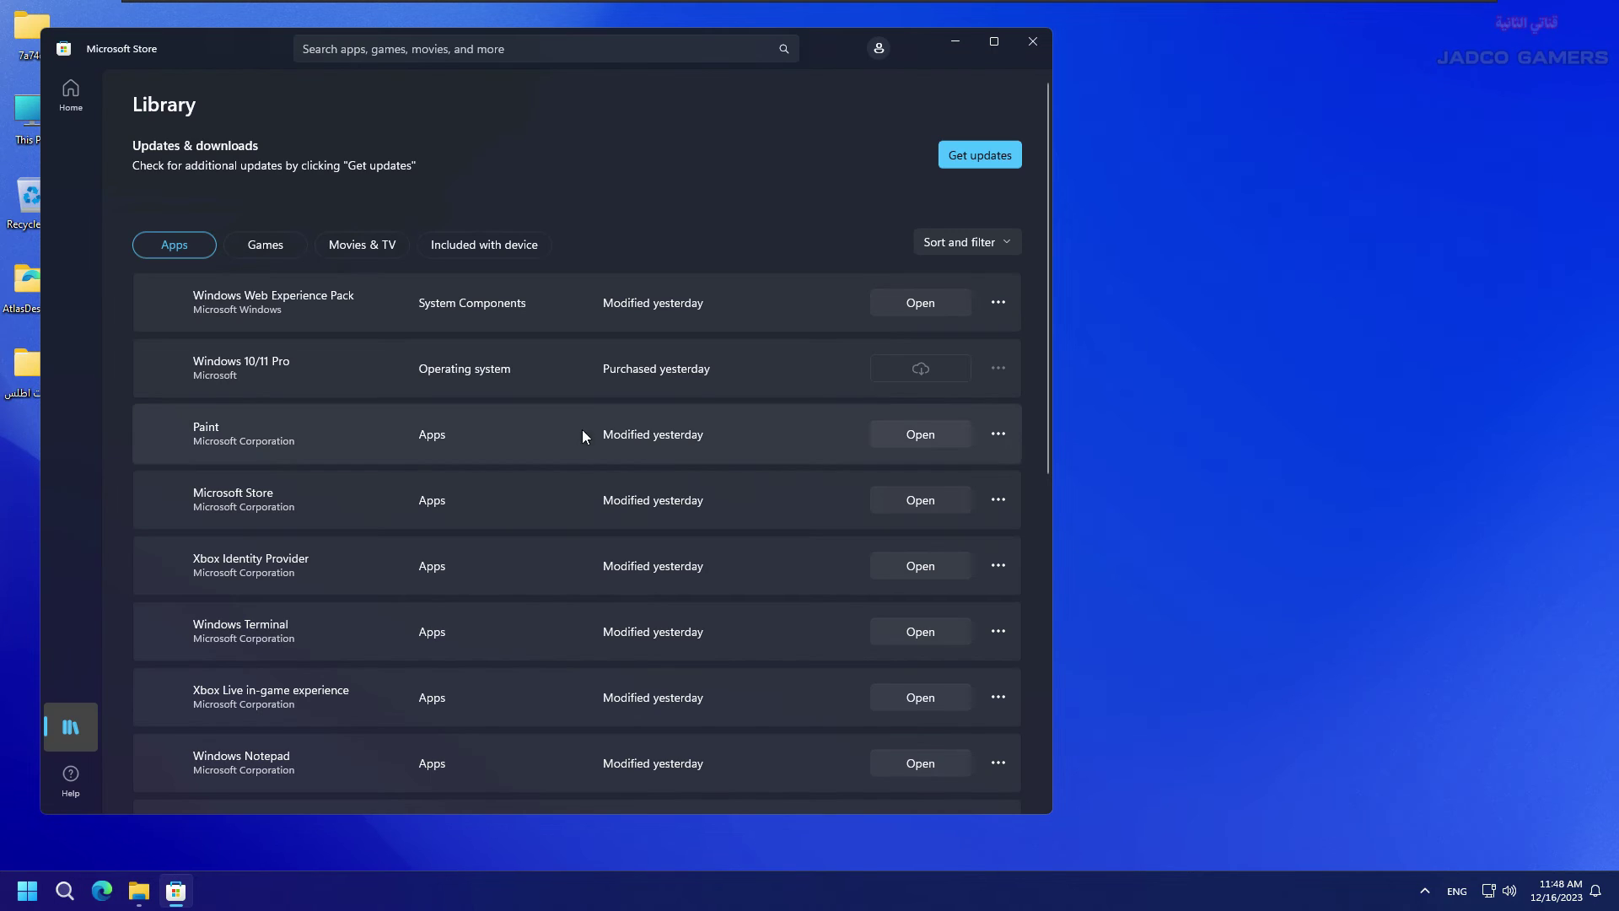
{"action": "left_click", "coordinate": [230, 339]}
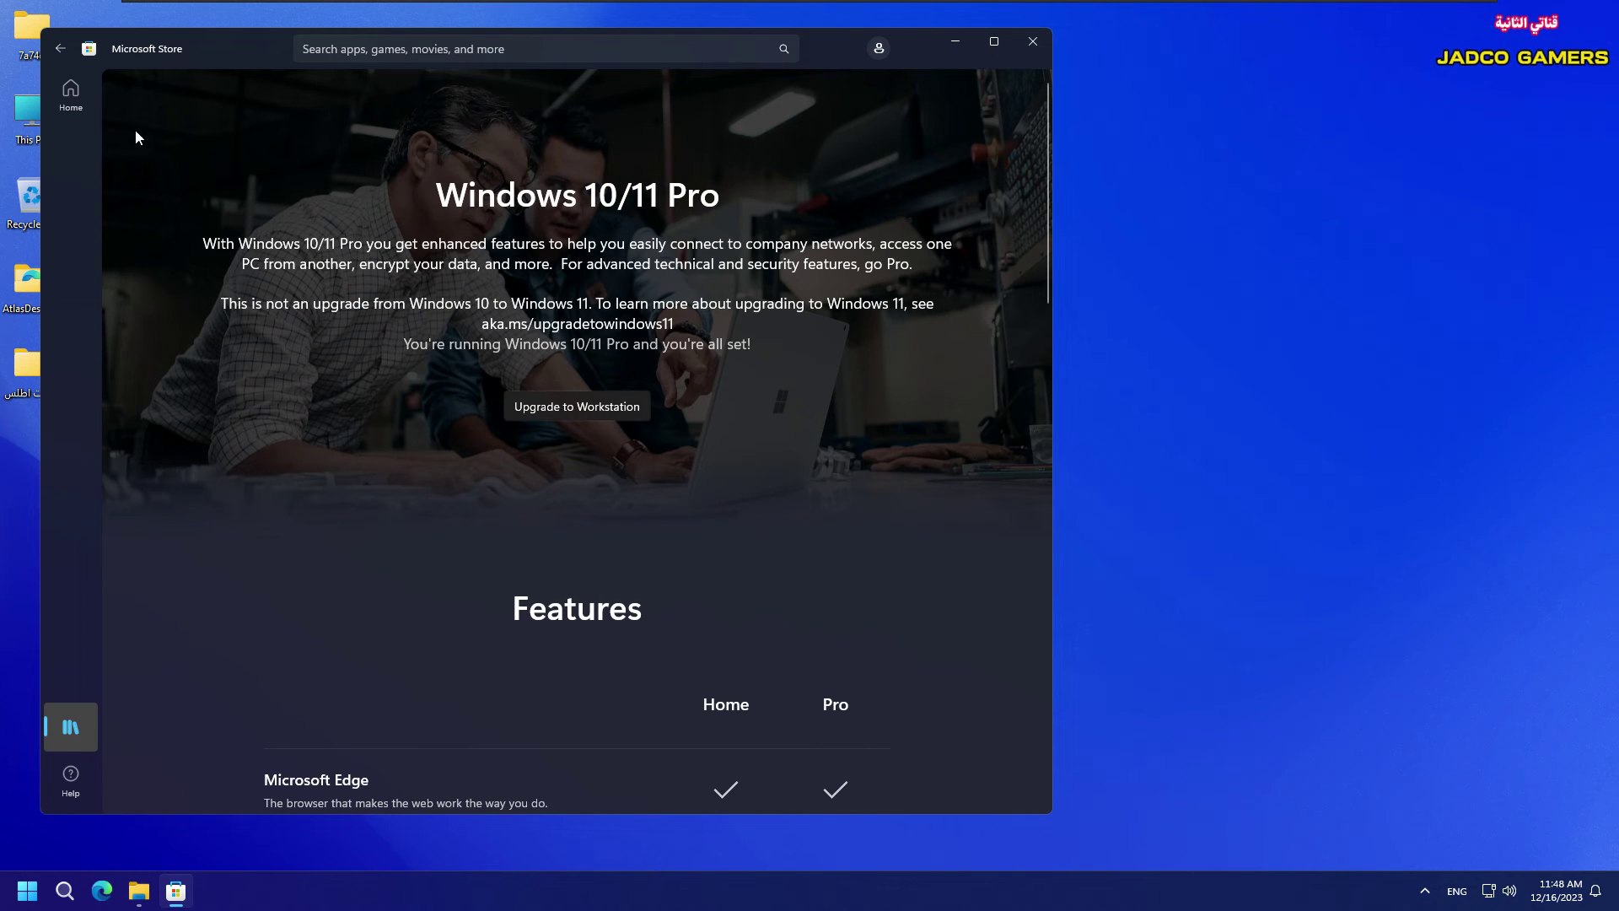
{"action": "key", "text": "alt+F4"}
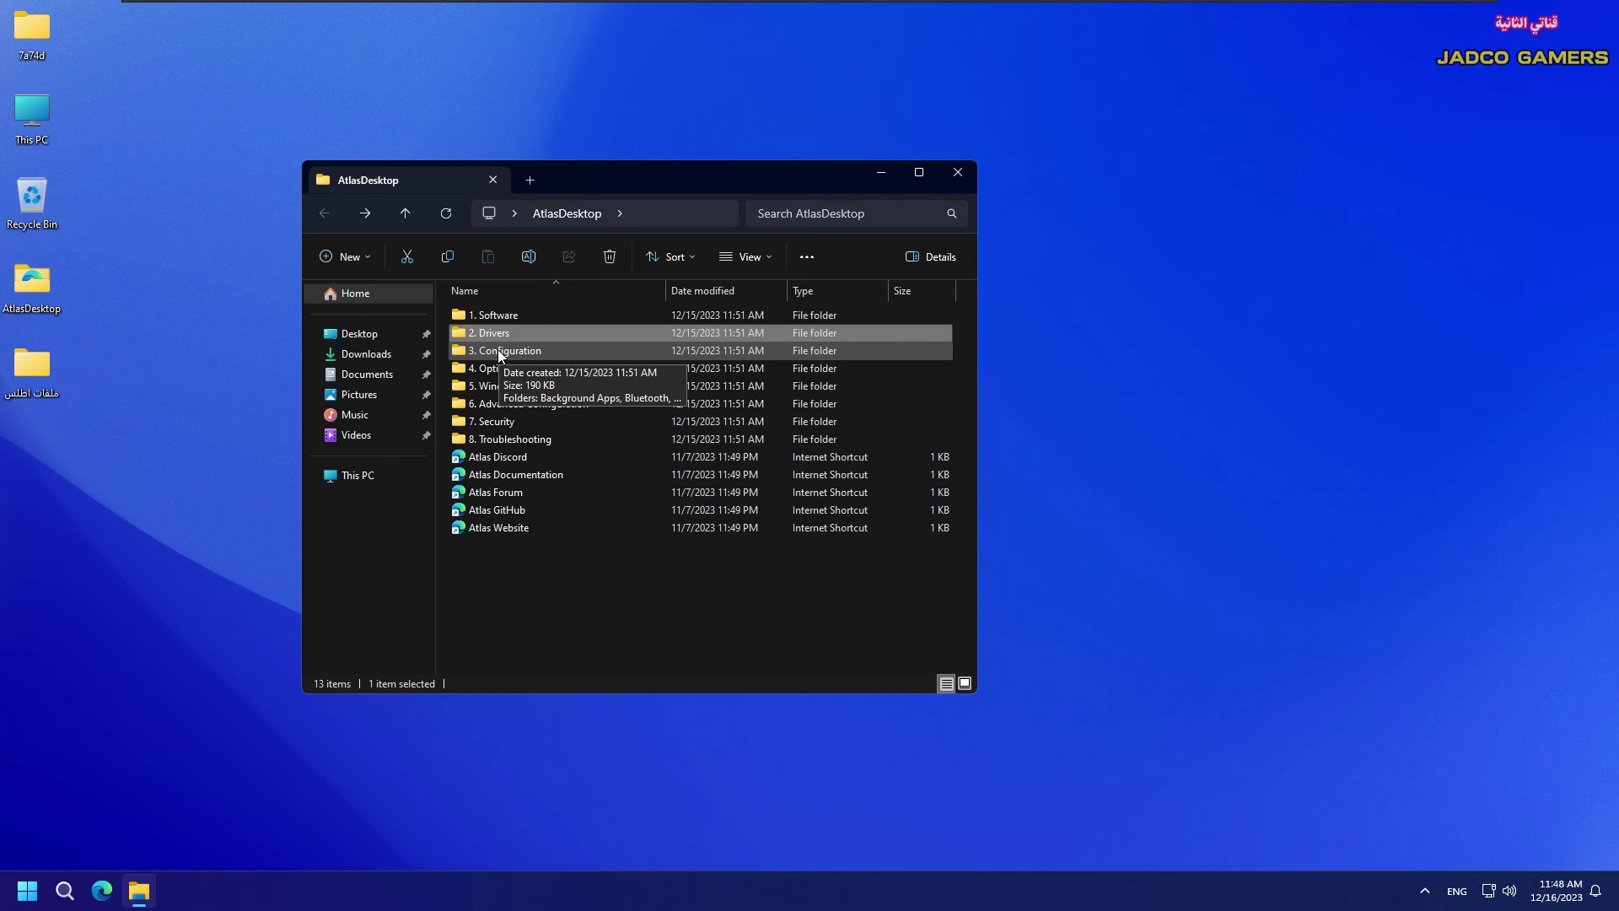
Step: Examine the registry files in the Background Apps folder under 3. Configuration
{"action": "left_click", "coordinate": [497, 349]}
{"action": "double_click", "coordinate": [501, 353]}
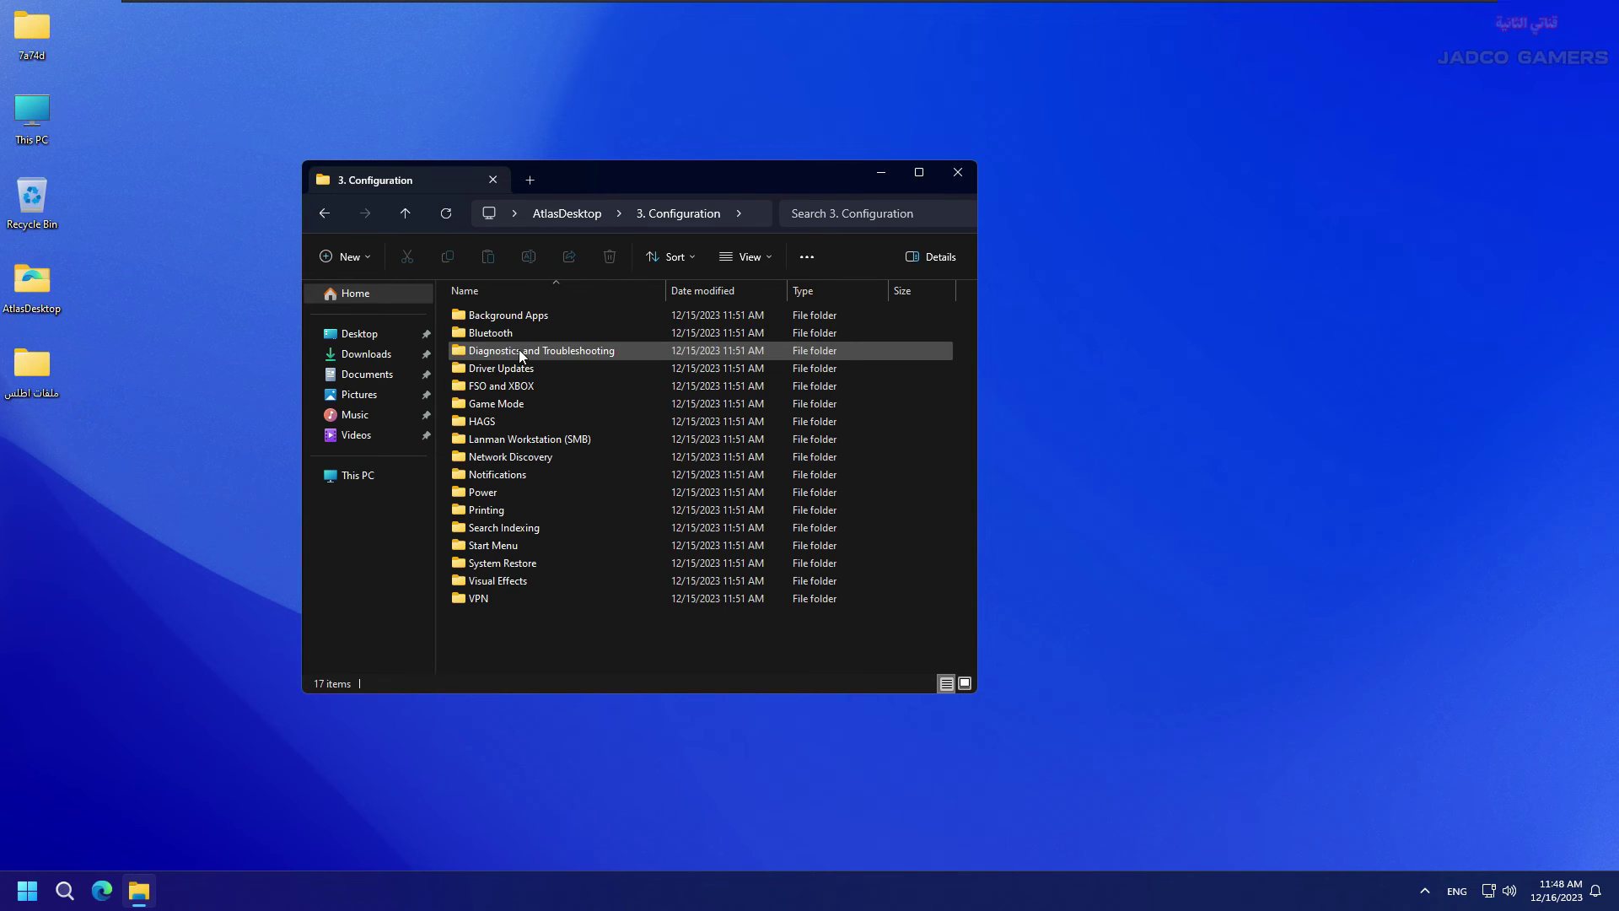
{"action": "double_click", "coordinate": [492, 317]}
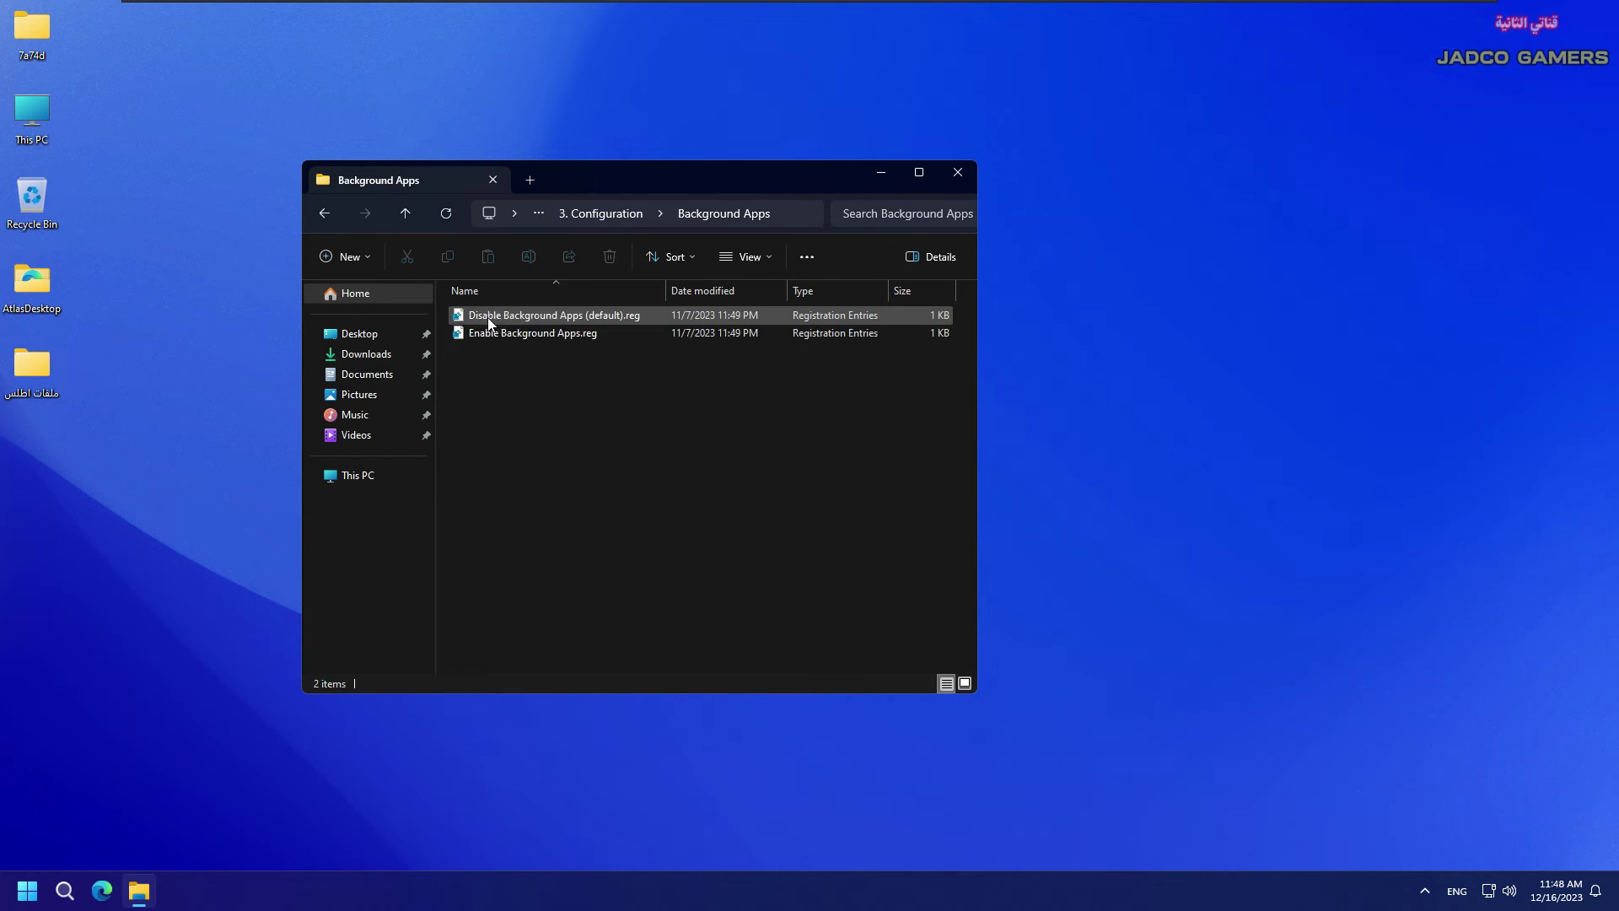
{"action": "left_click", "coordinate": [488, 319]}
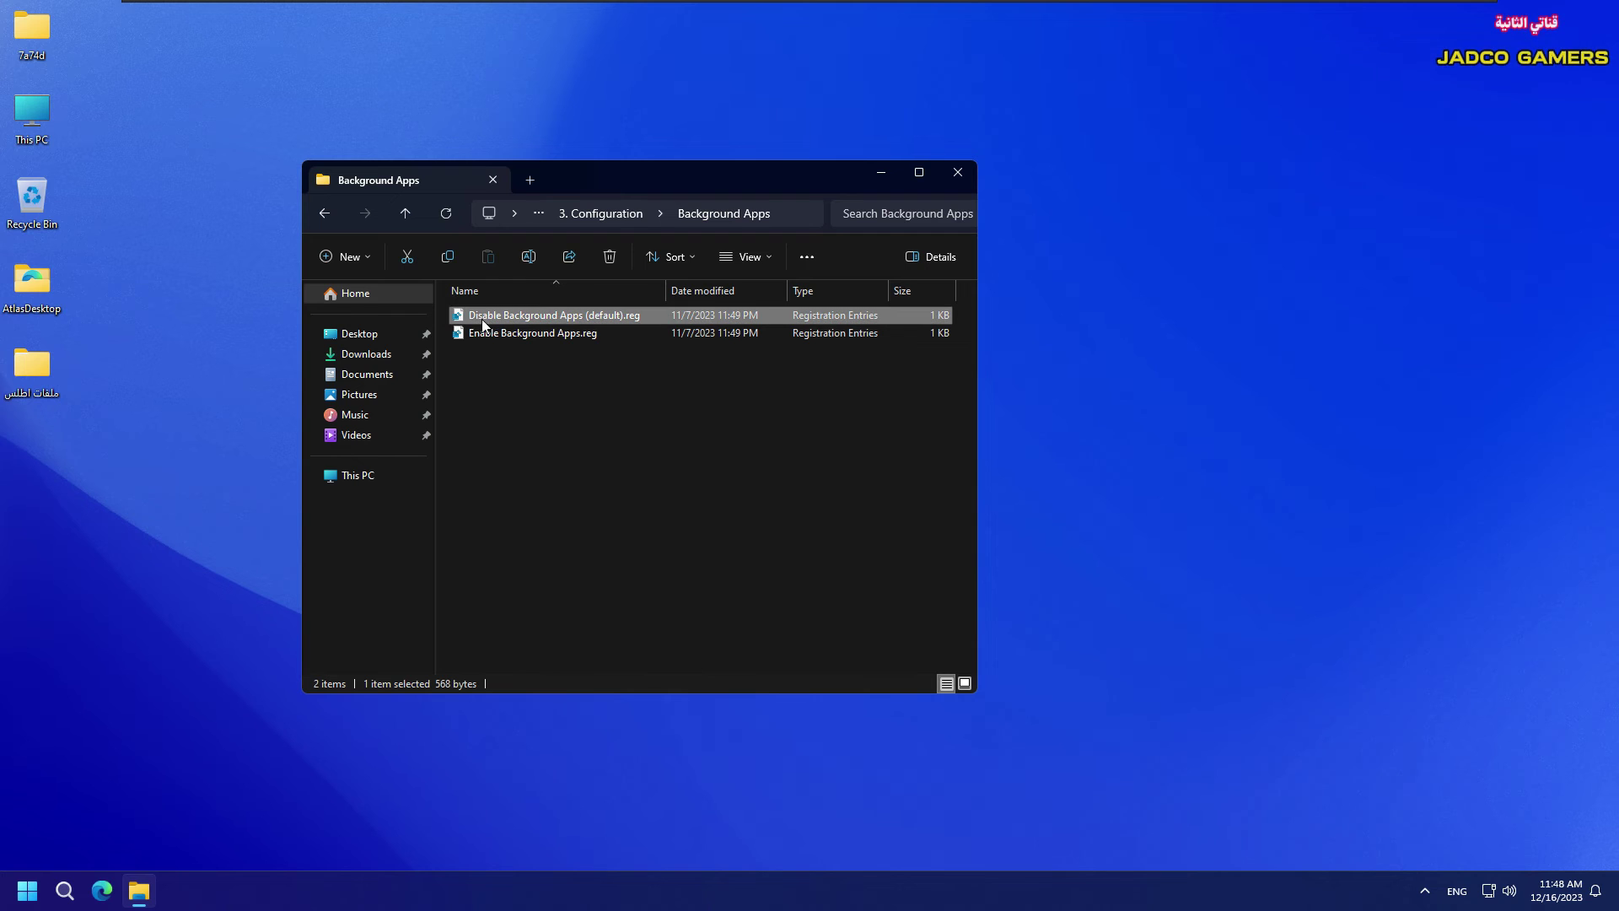
{"action": "key", "text": "alt+Left"}
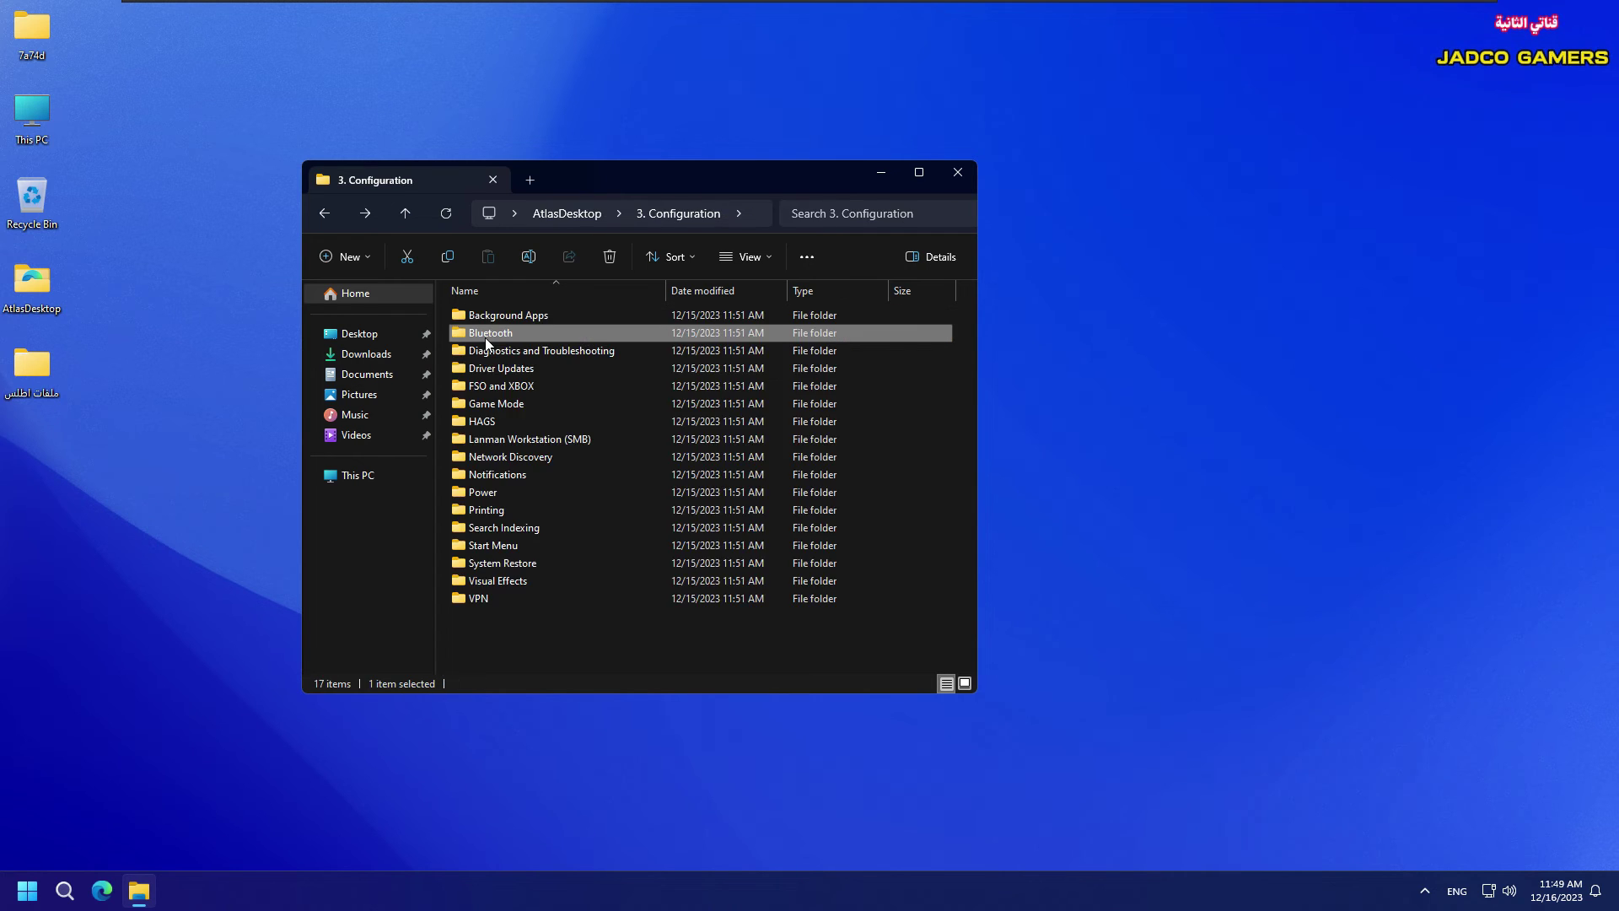
Step: Examine the disable and enable scripts in the Bluetooth configuration folder
{"action": "double_click", "coordinate": [484, 338]}
{"action": "left_click", "coordinate": [490, 316]}
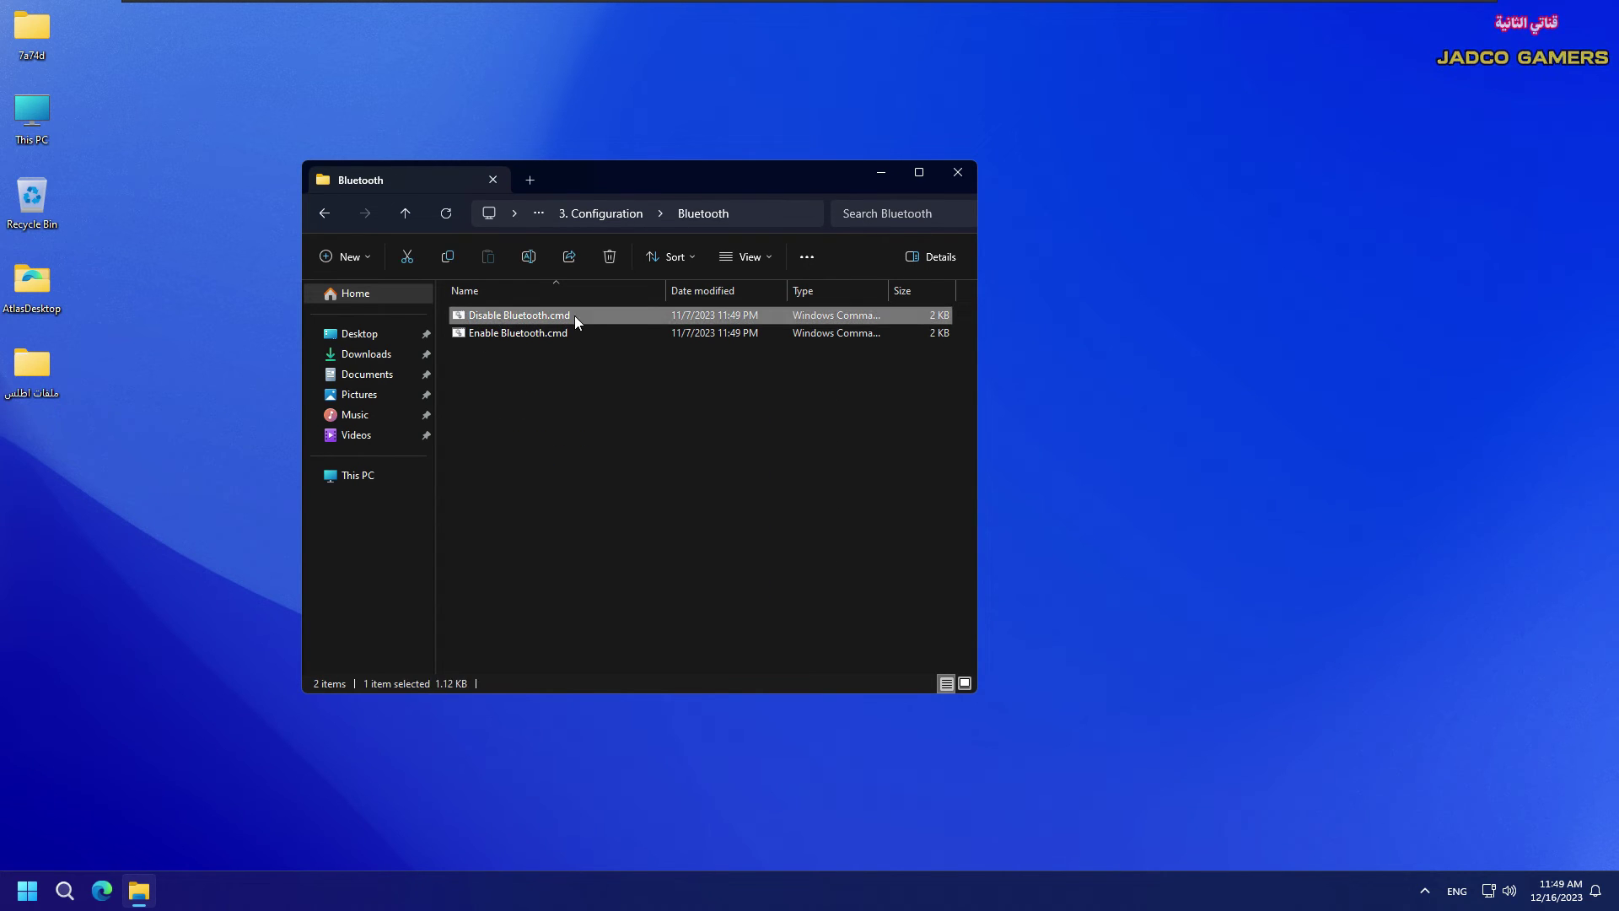
{"action": "left_click", "coordinate": [523, 332]}
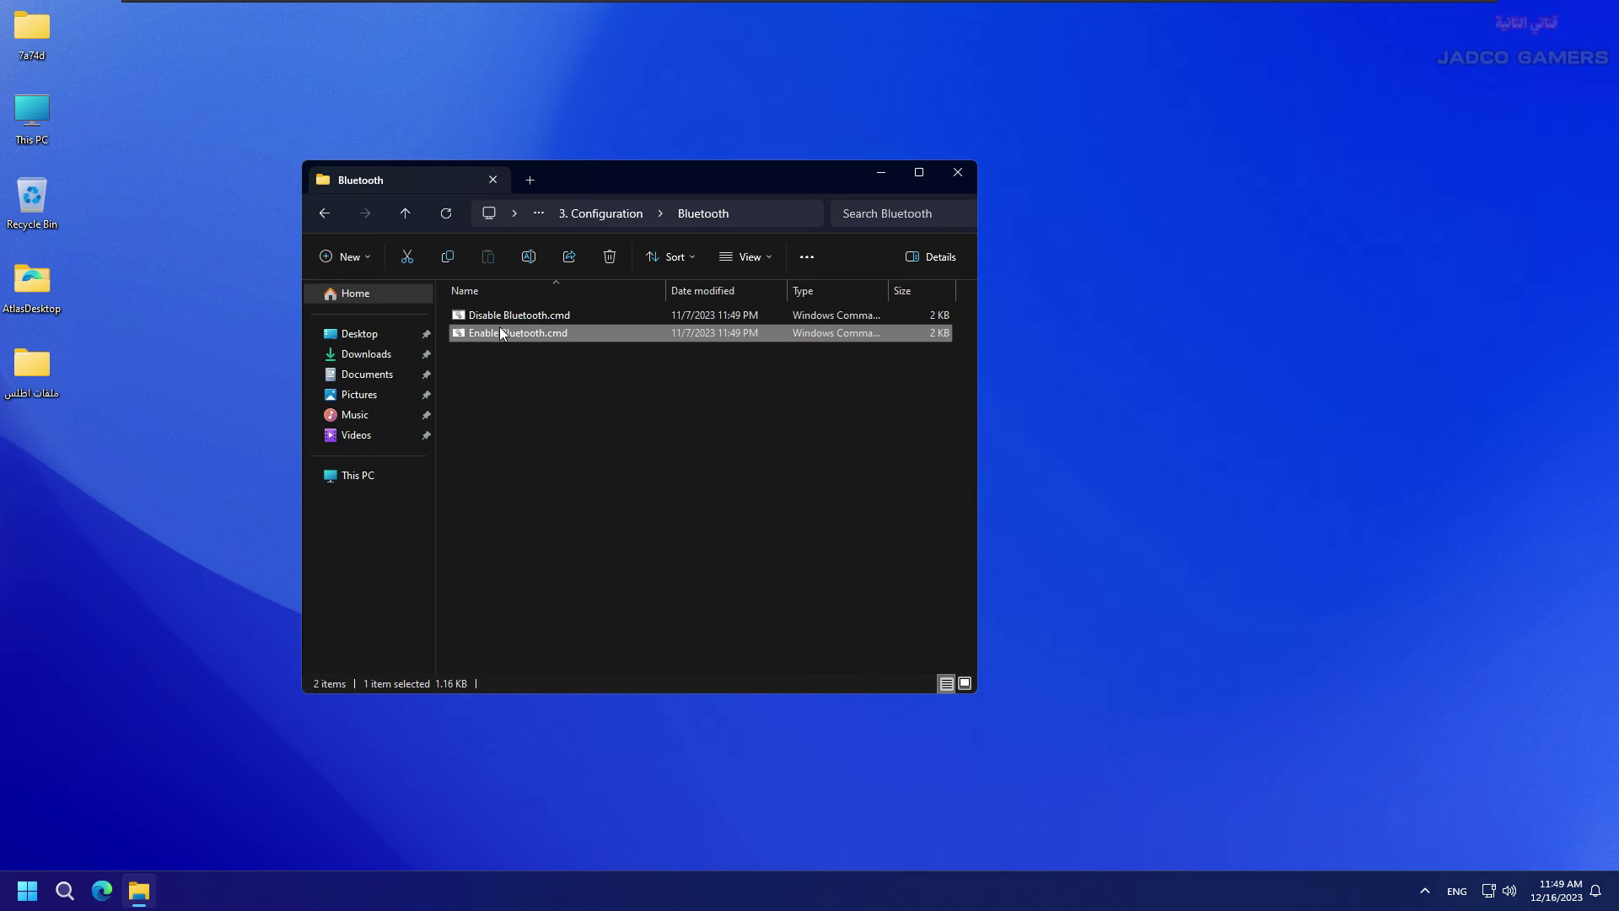
{"action": "left_click", "coordinate": [327, 214]}
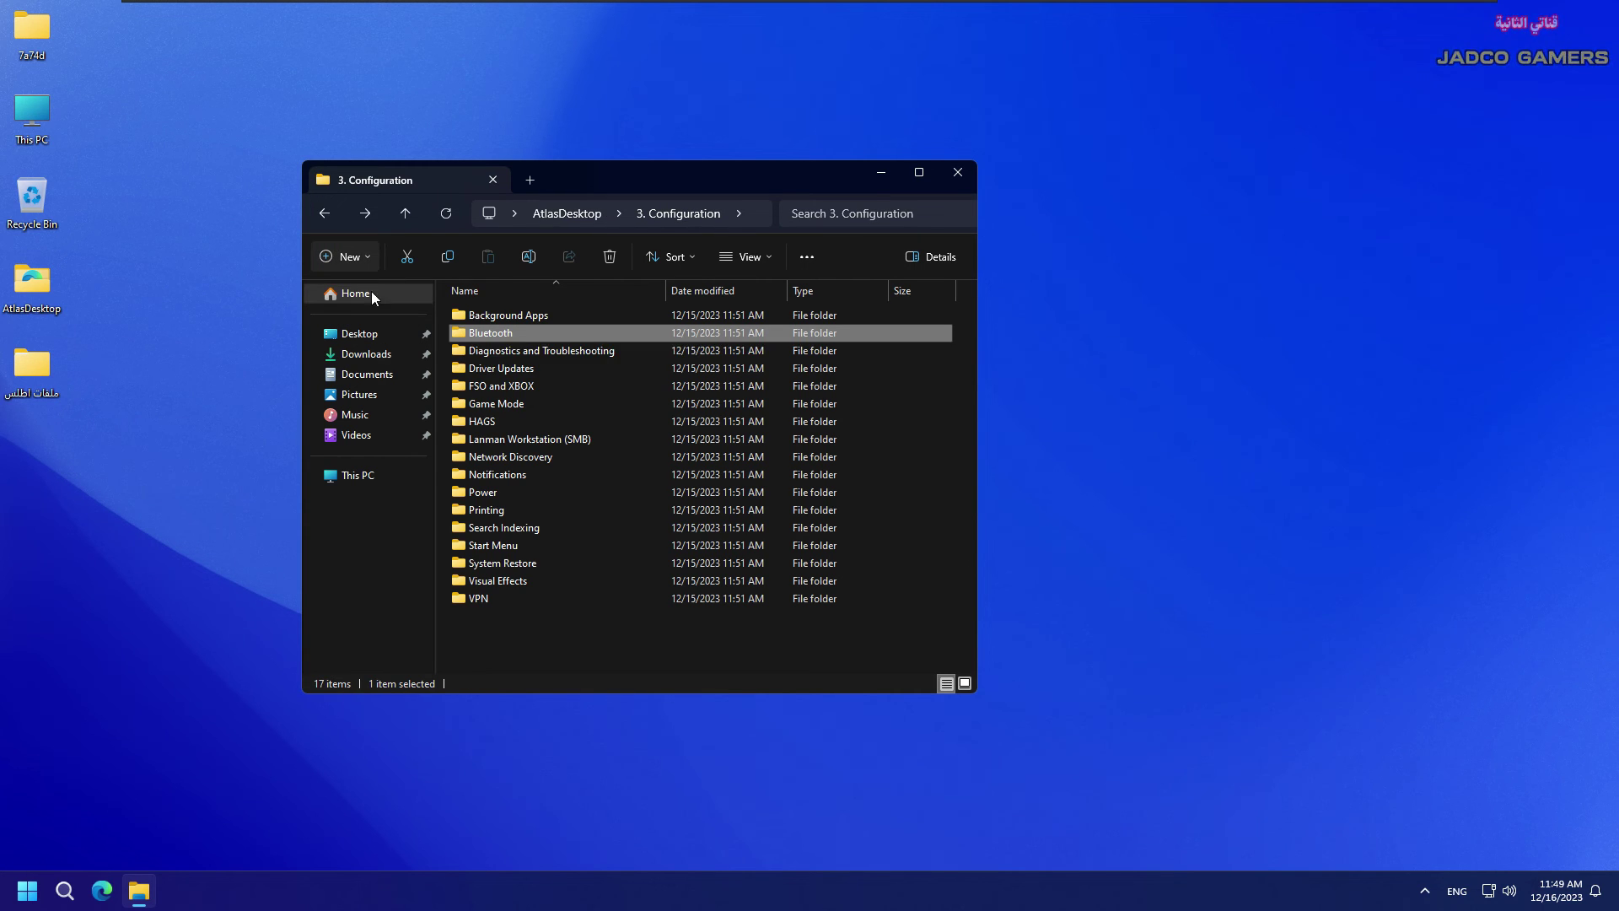
Step: Examine the Diagnostics and Troubleshooting and Driver Updates folders under 3. Configuration
{"action": "double_click", "coordinate": [510, 350]}
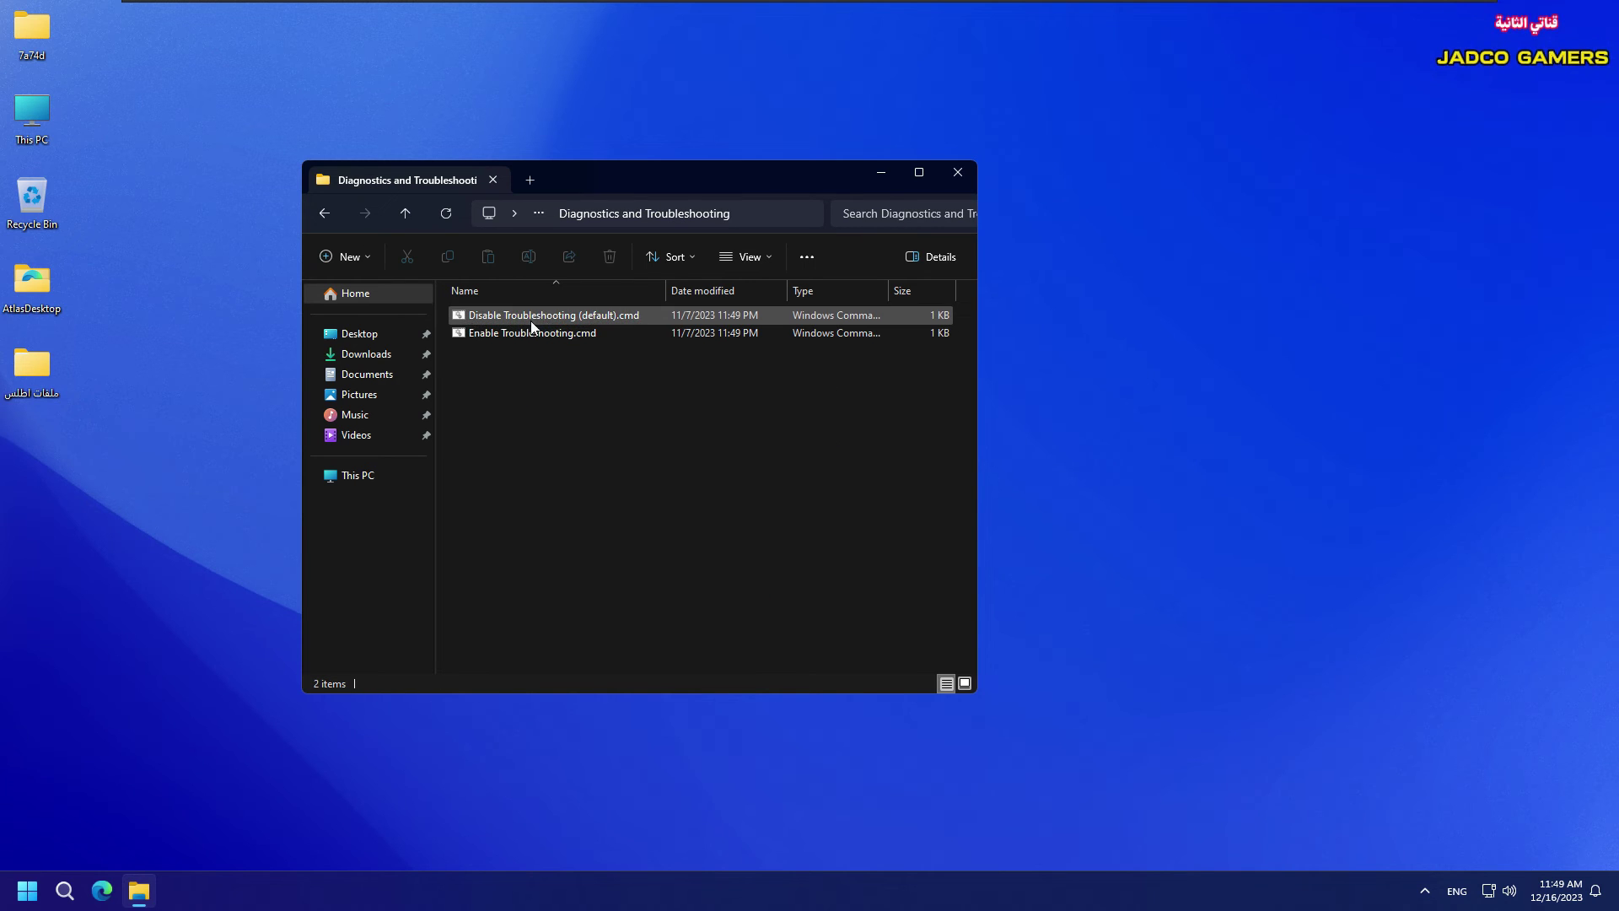
{"action": "key", "text": "alt+Left"}
{"action": "double_click", "coordinate": [523, 369]}
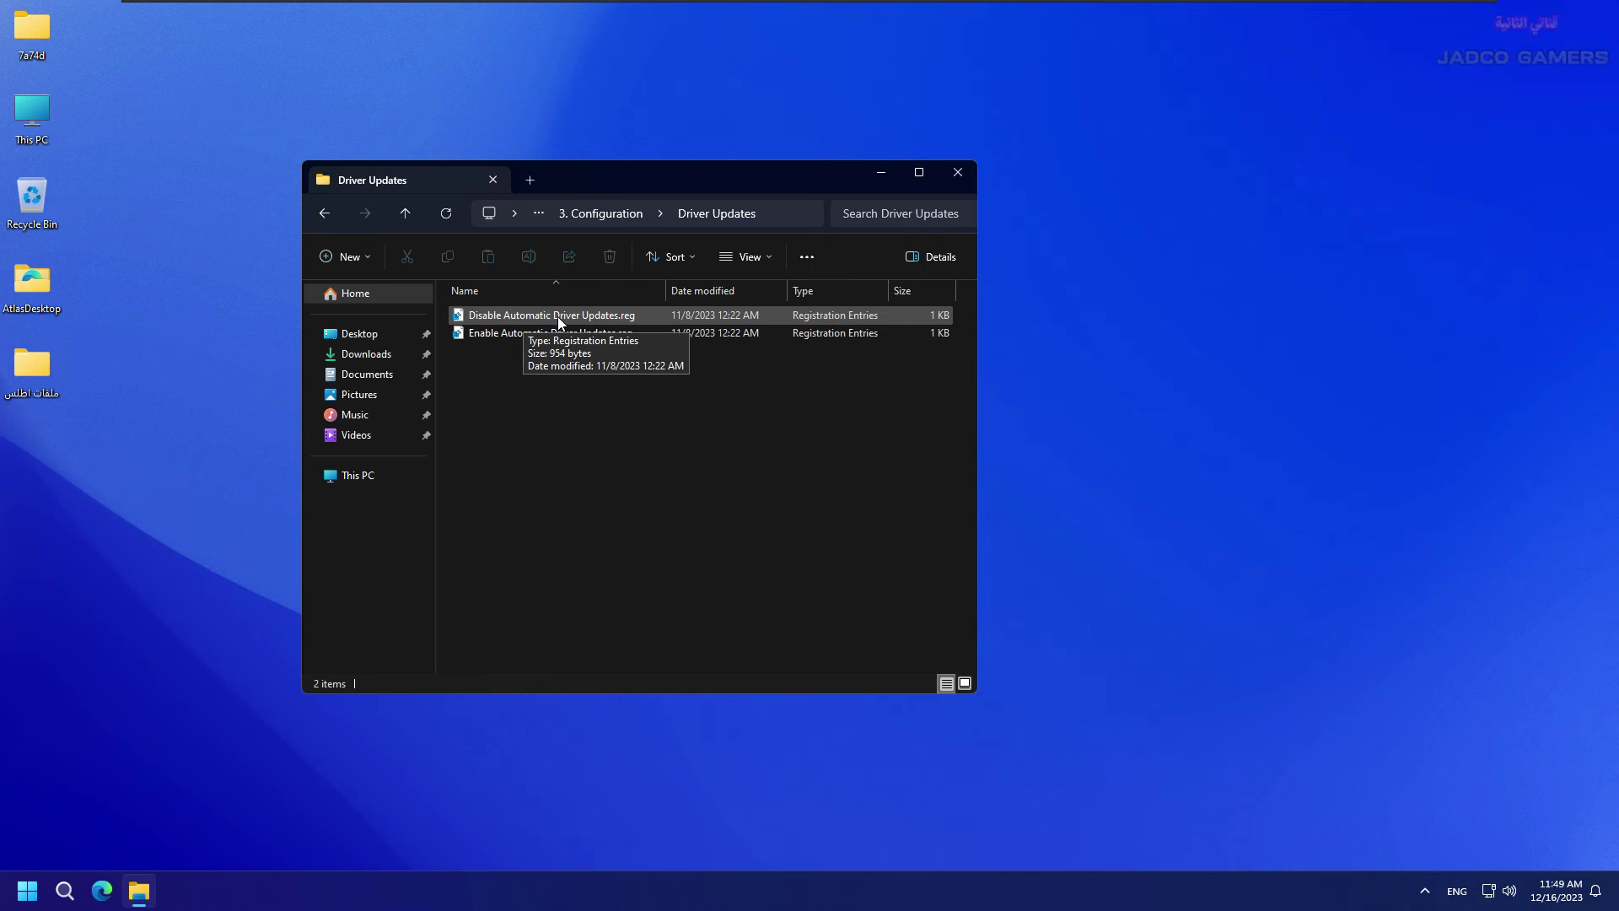
{"action": "key", "text": "alt+Left"}
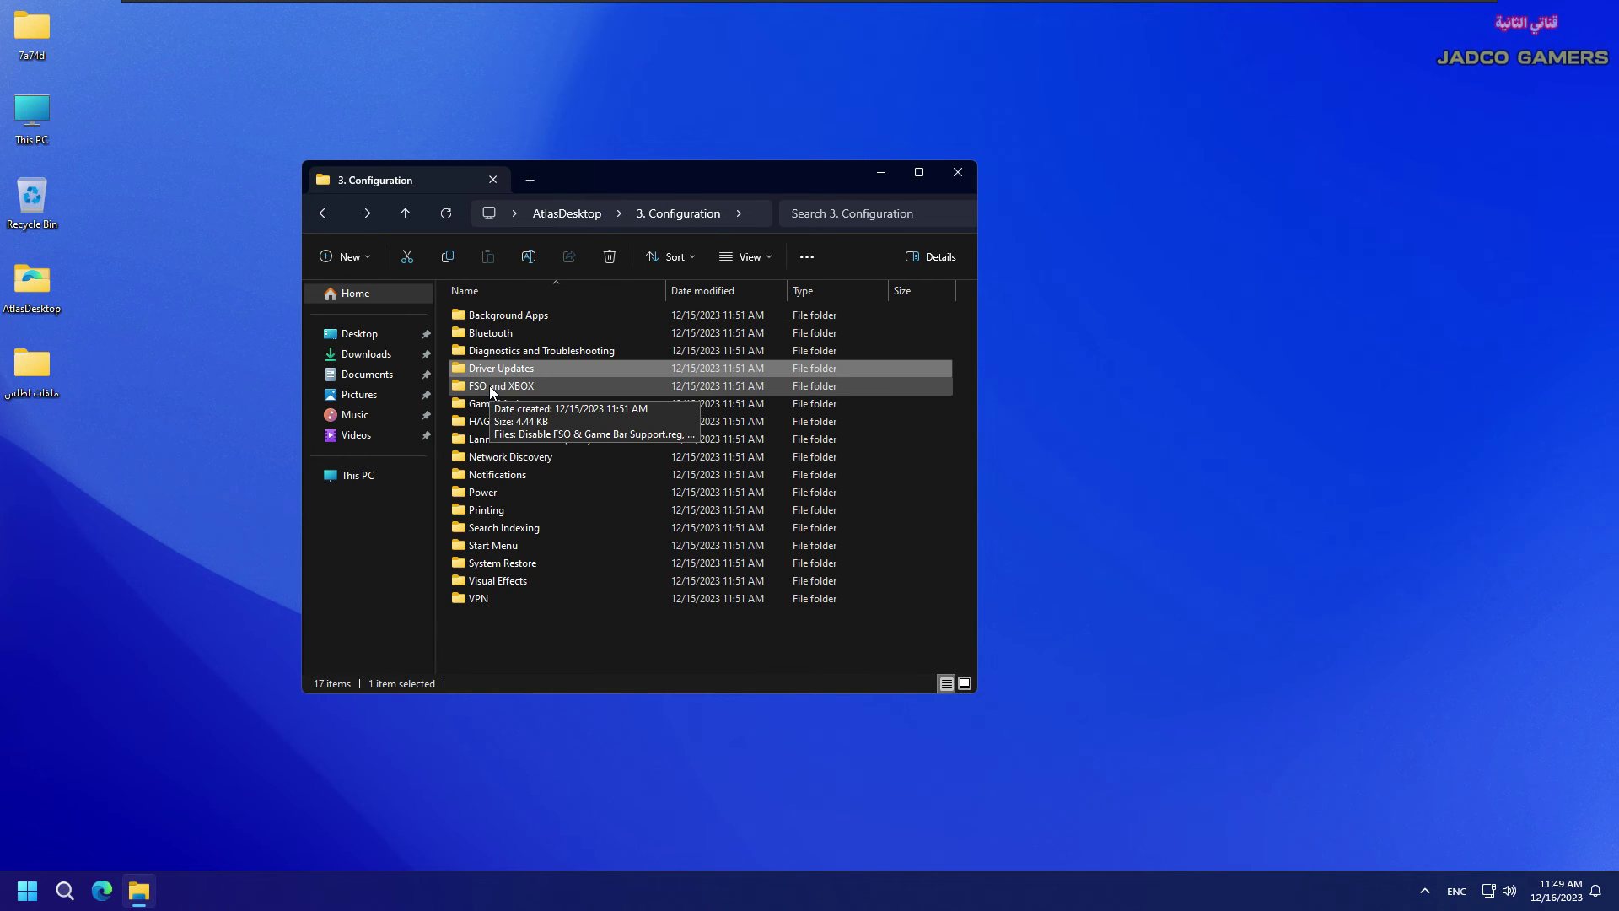
Step: Examine the FSO and XBOX and Network Discovery folders under 3. Configuration
{"action": "double_click", "coordinate": [508, 386]}
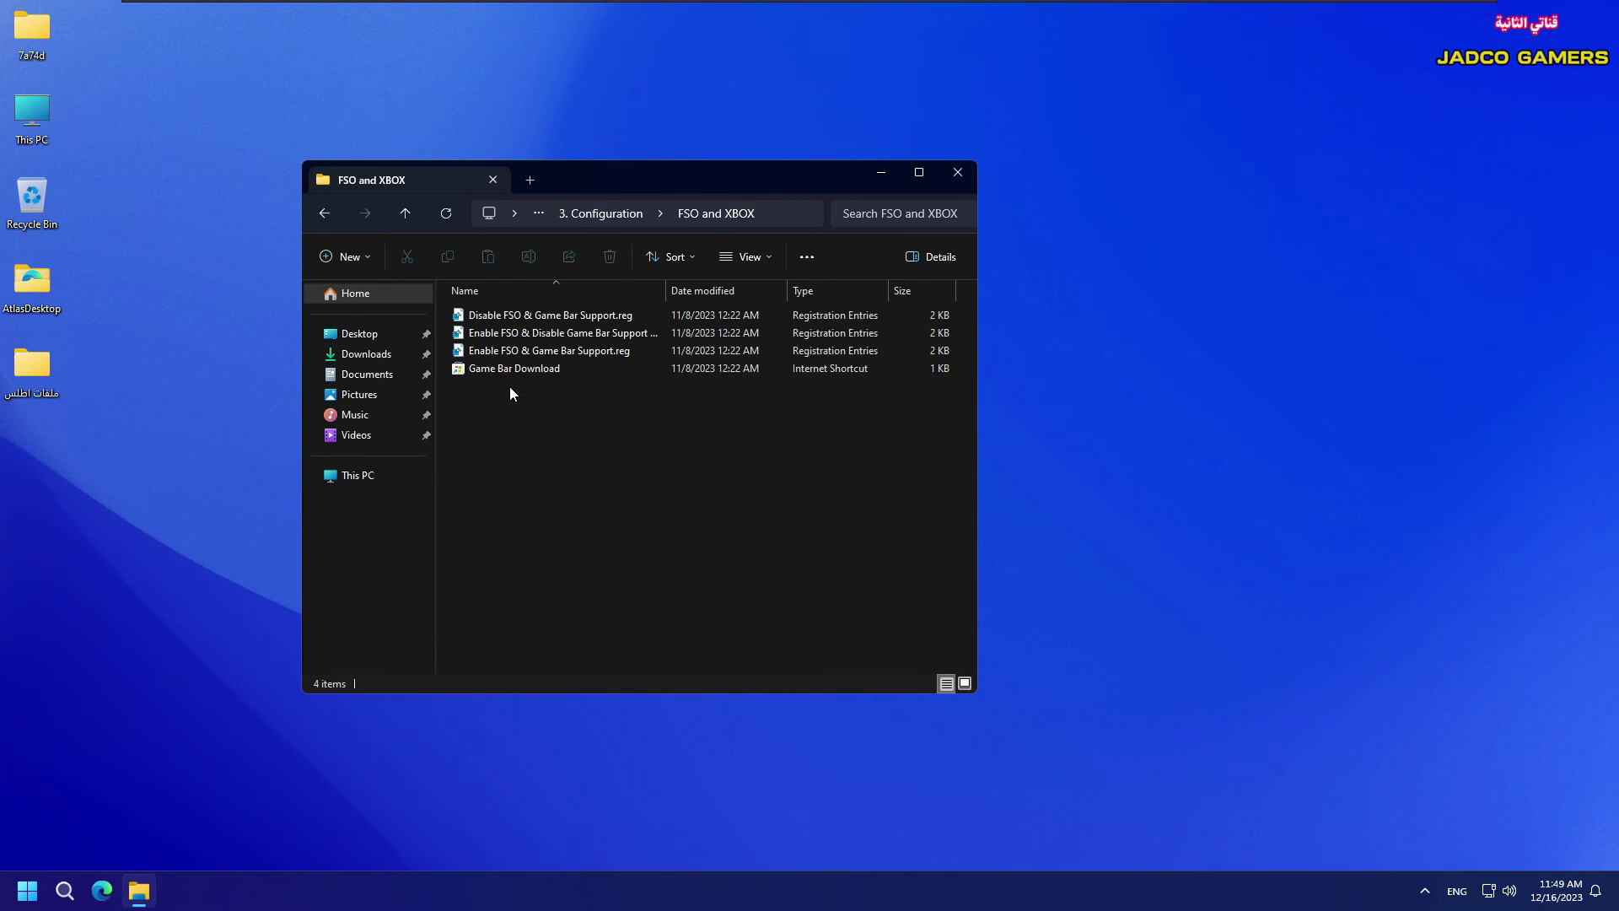
{"action": "key", "text": "alt+Left"}
{"action": "left_click", "coordinate": [512, 458]}
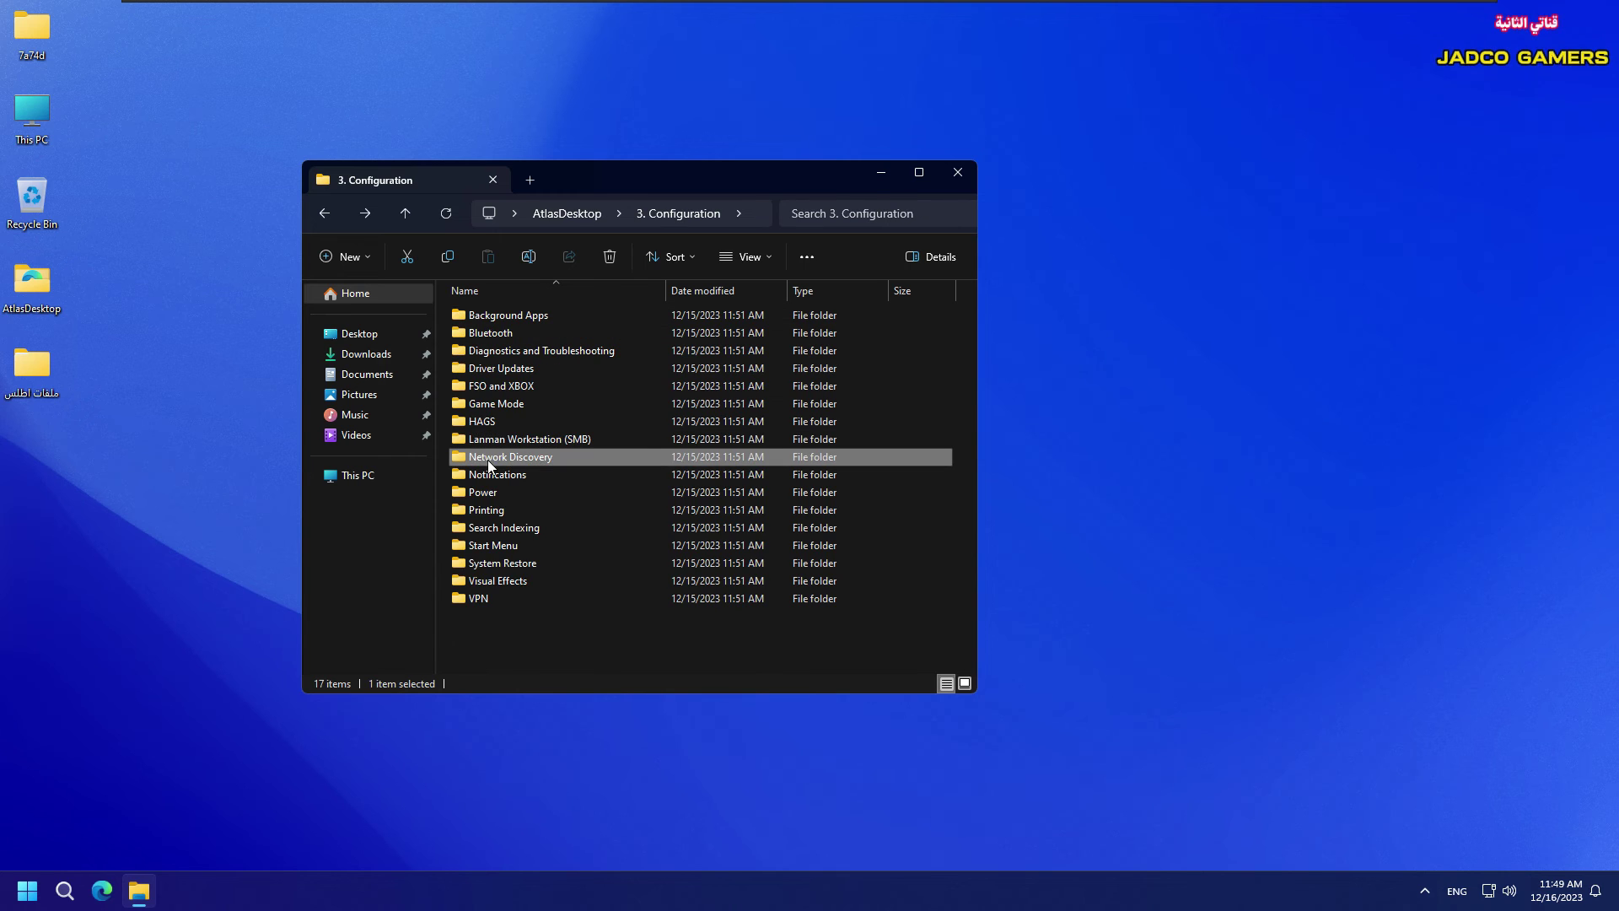
{"action": "double_click", "coordinate": [513, 457]}
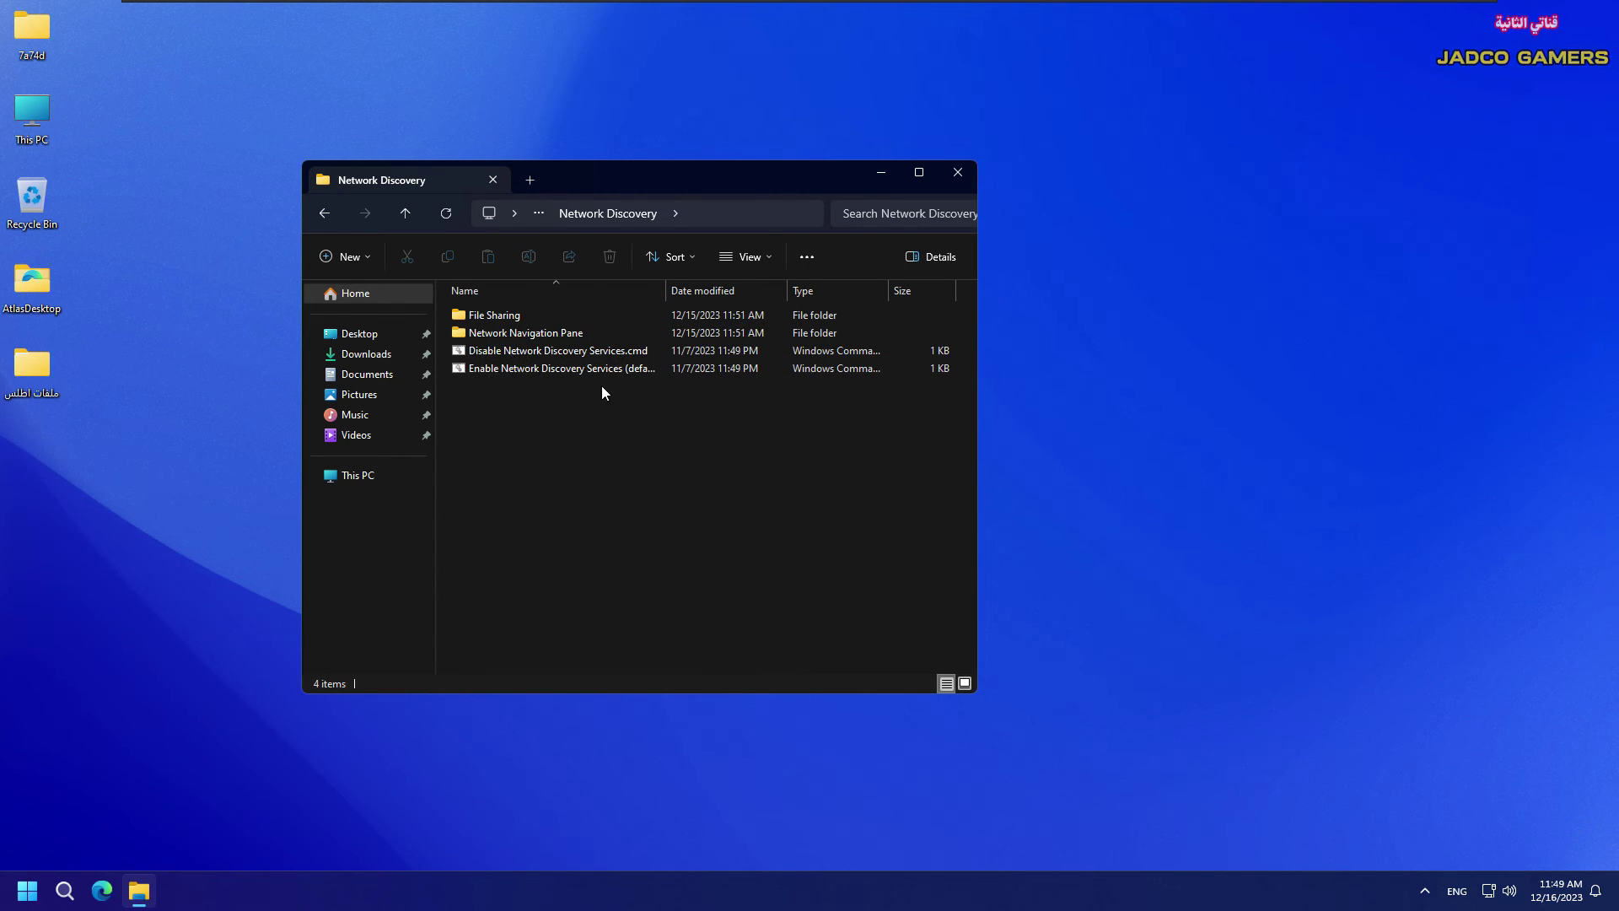
{"action": "left_click", "coordinate": [325, 222]}
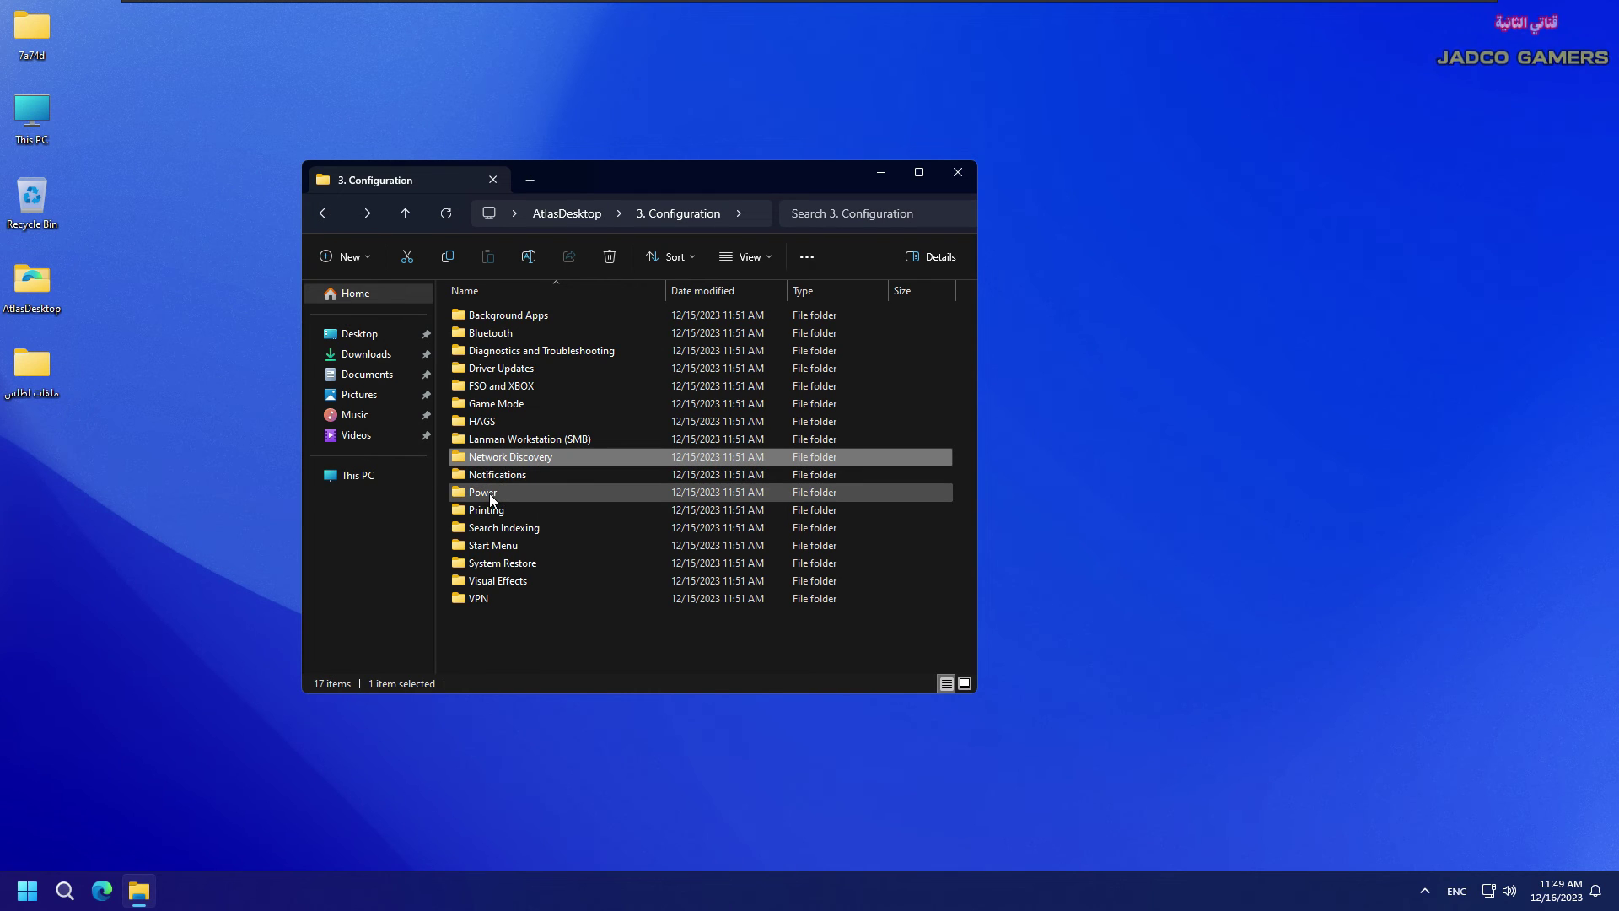
Step: Examine the files in the Start Menu and System Restore folders under 3. Configuration
{"action": "left_click", "coordinate": [473, 475]}
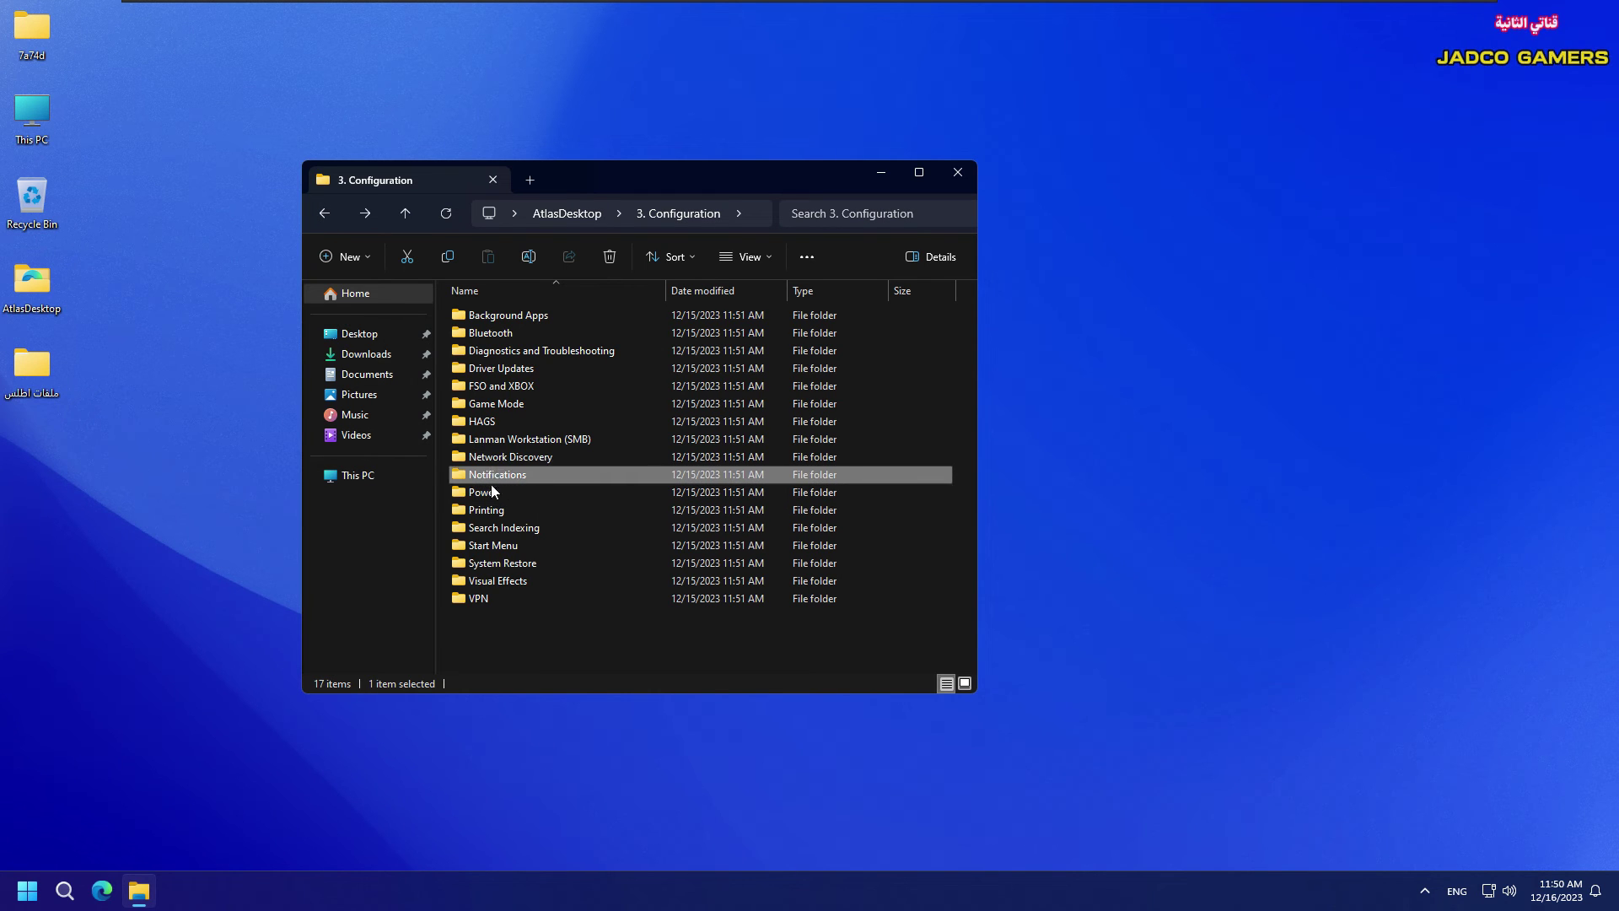
{"action": "double_click", "coordinate": [494, 544]}
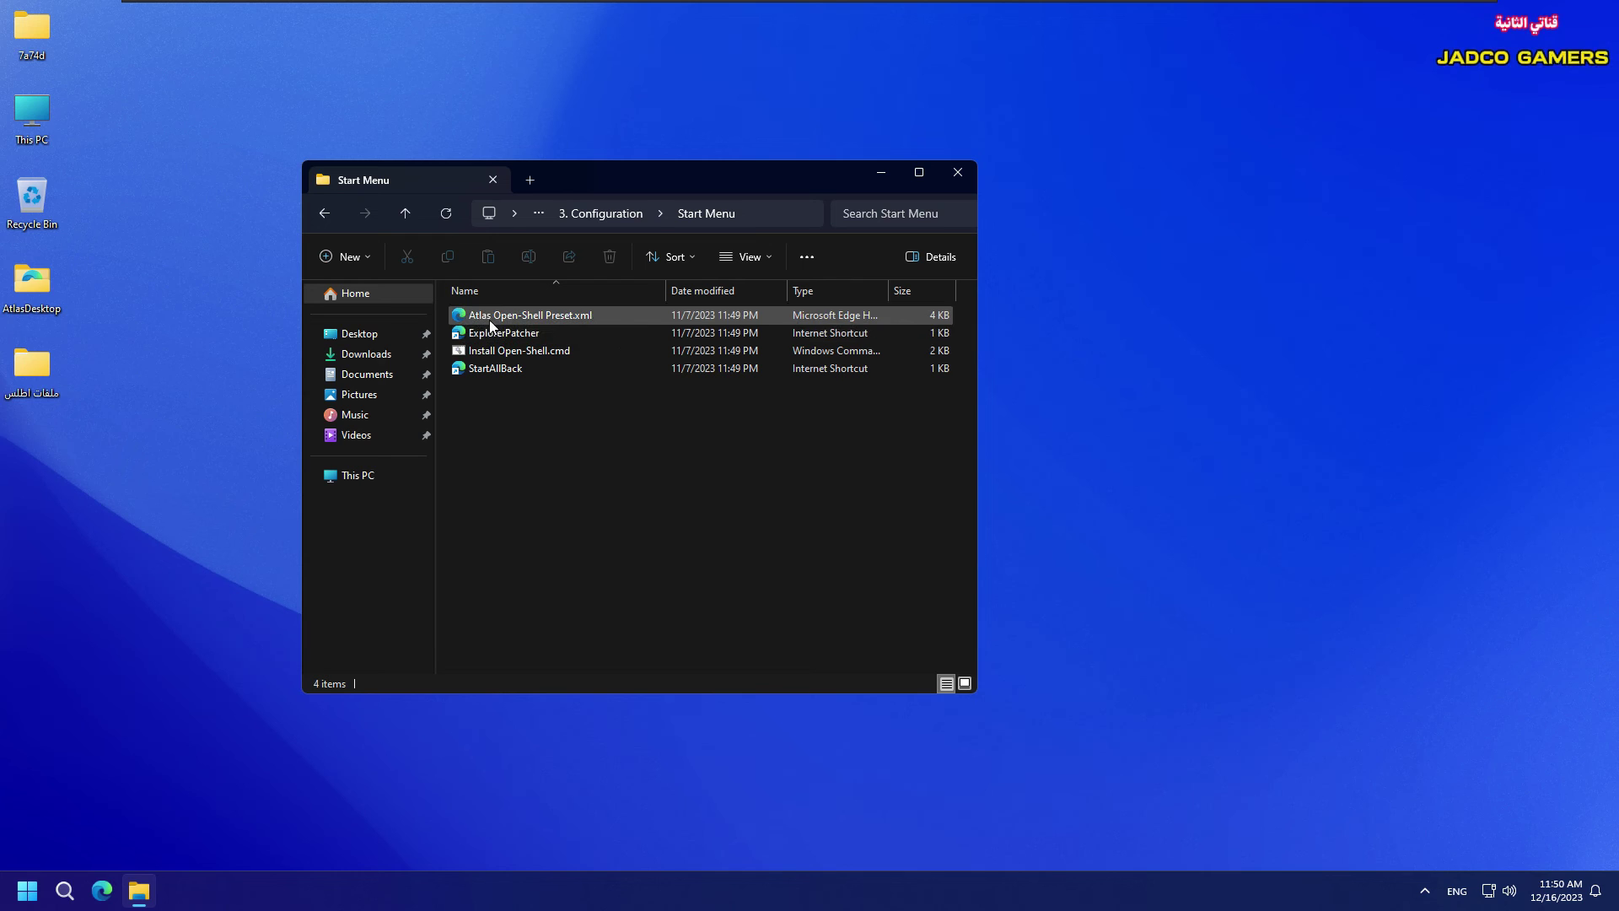
{"action": "left_click", "coordinate": [503, 320]}
{"action": "left_click", "coordinate": [483, 332]}
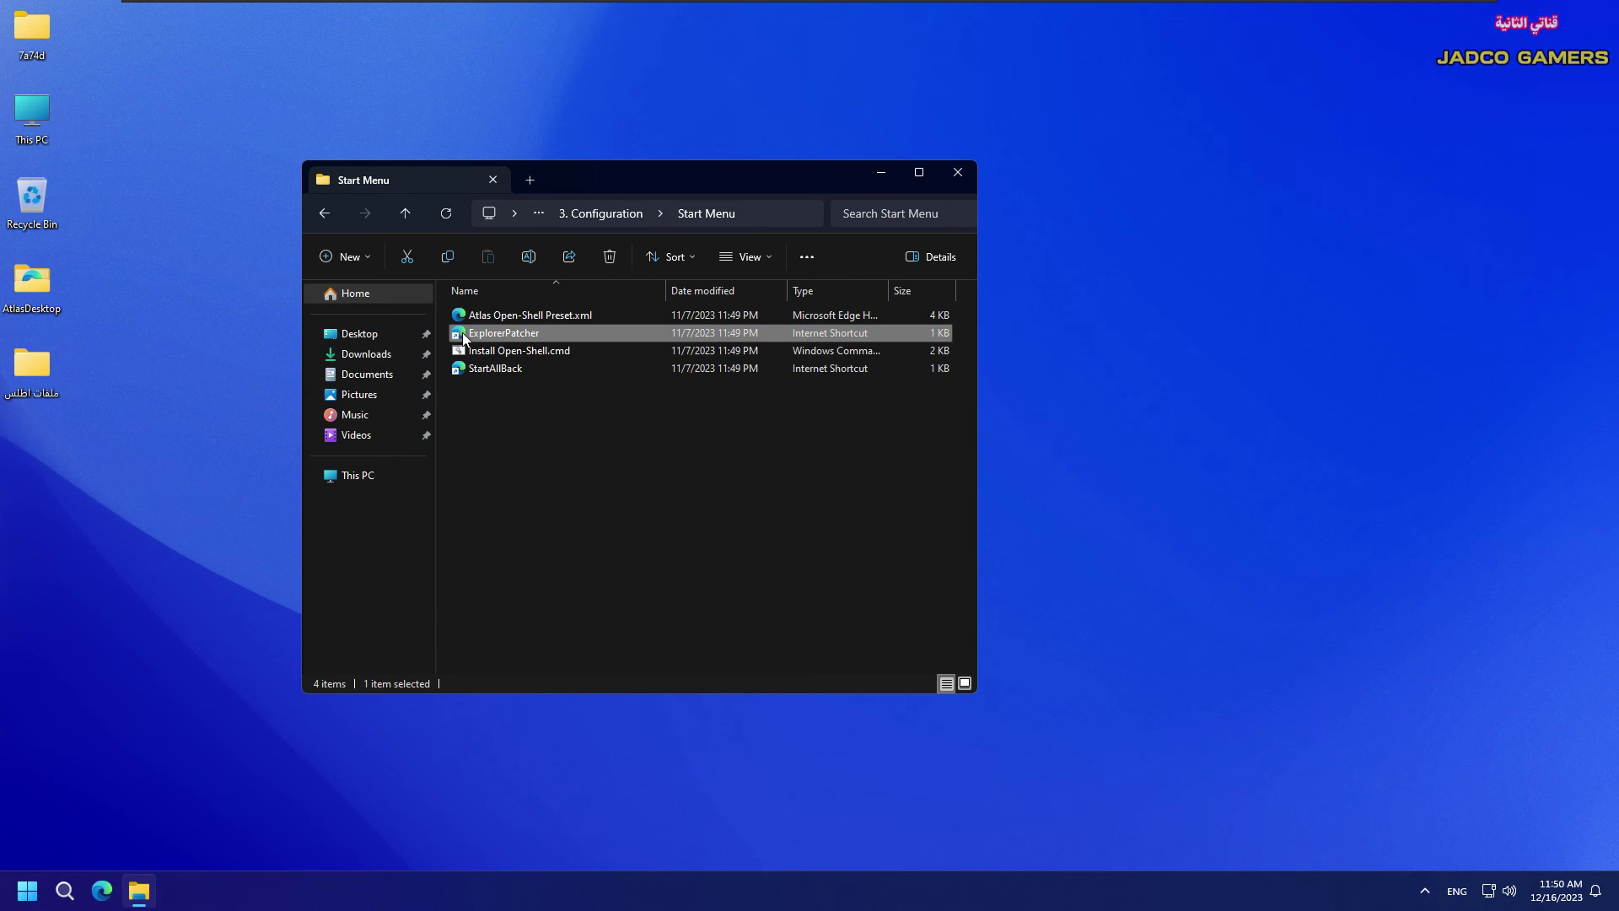
{"action": "left_click", "coordinate": [531, 351]}
{"action": "key", "text": "alt+Left"}
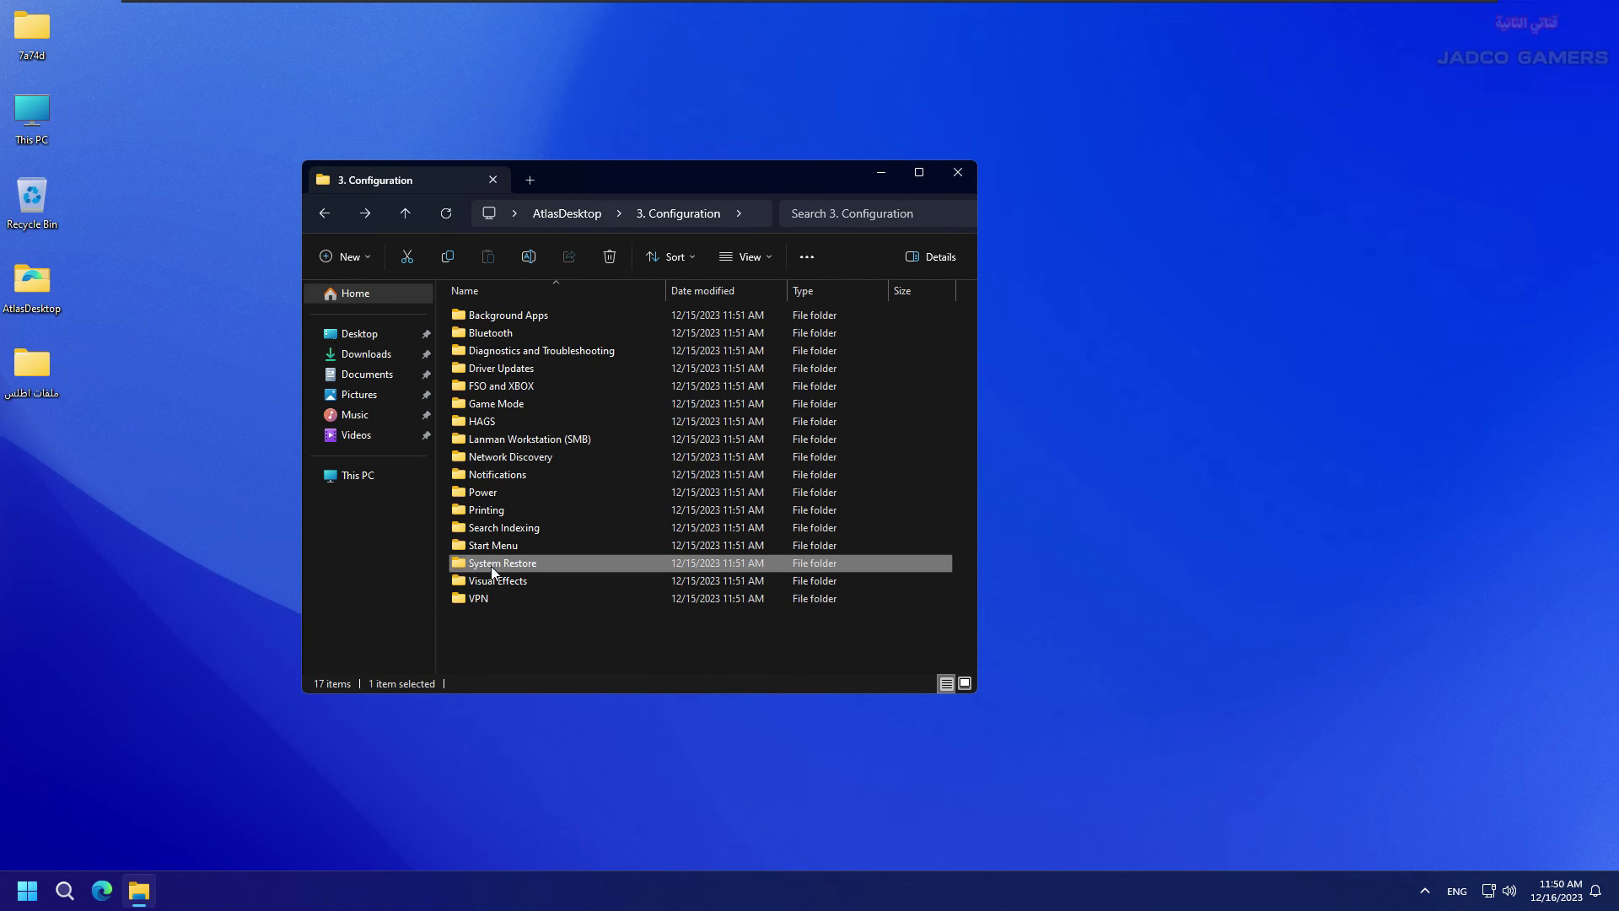
{"action": "double_click", "coordinate": [485, 565]}
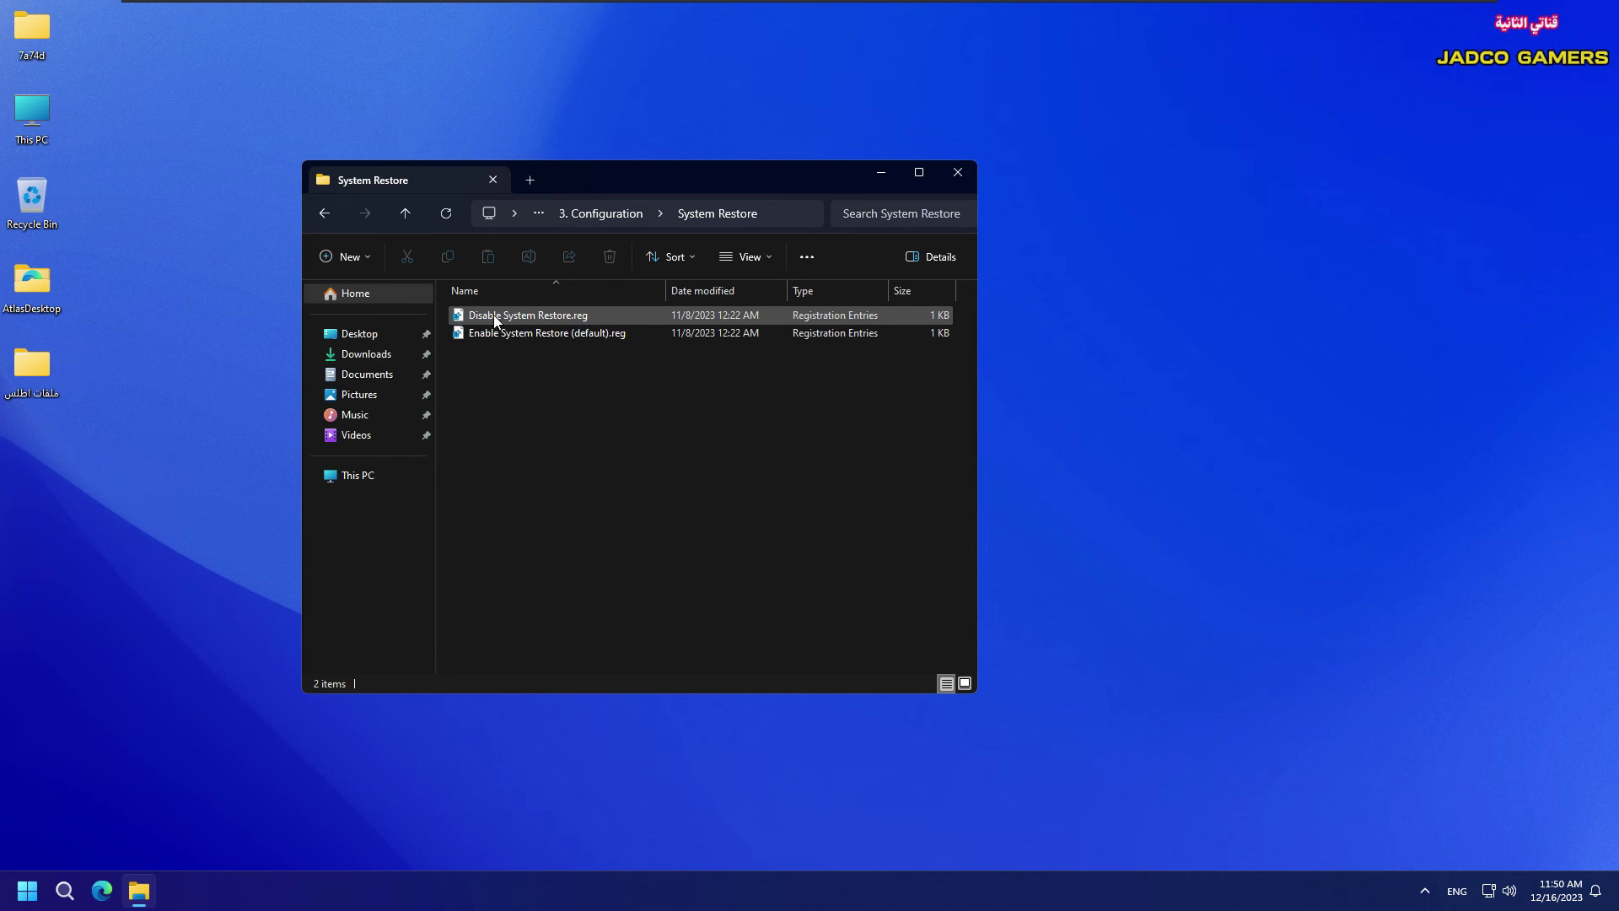
{"action": "key", "text": "alt+Left"}
Step: From AtlasDesktop's 5. Windows Settings folder, check the Windows Activation page and open the Colors settings
{"action": "key", "text": "alt+Left"}
{"action": "double_click", "coordinate": [524, 386]}
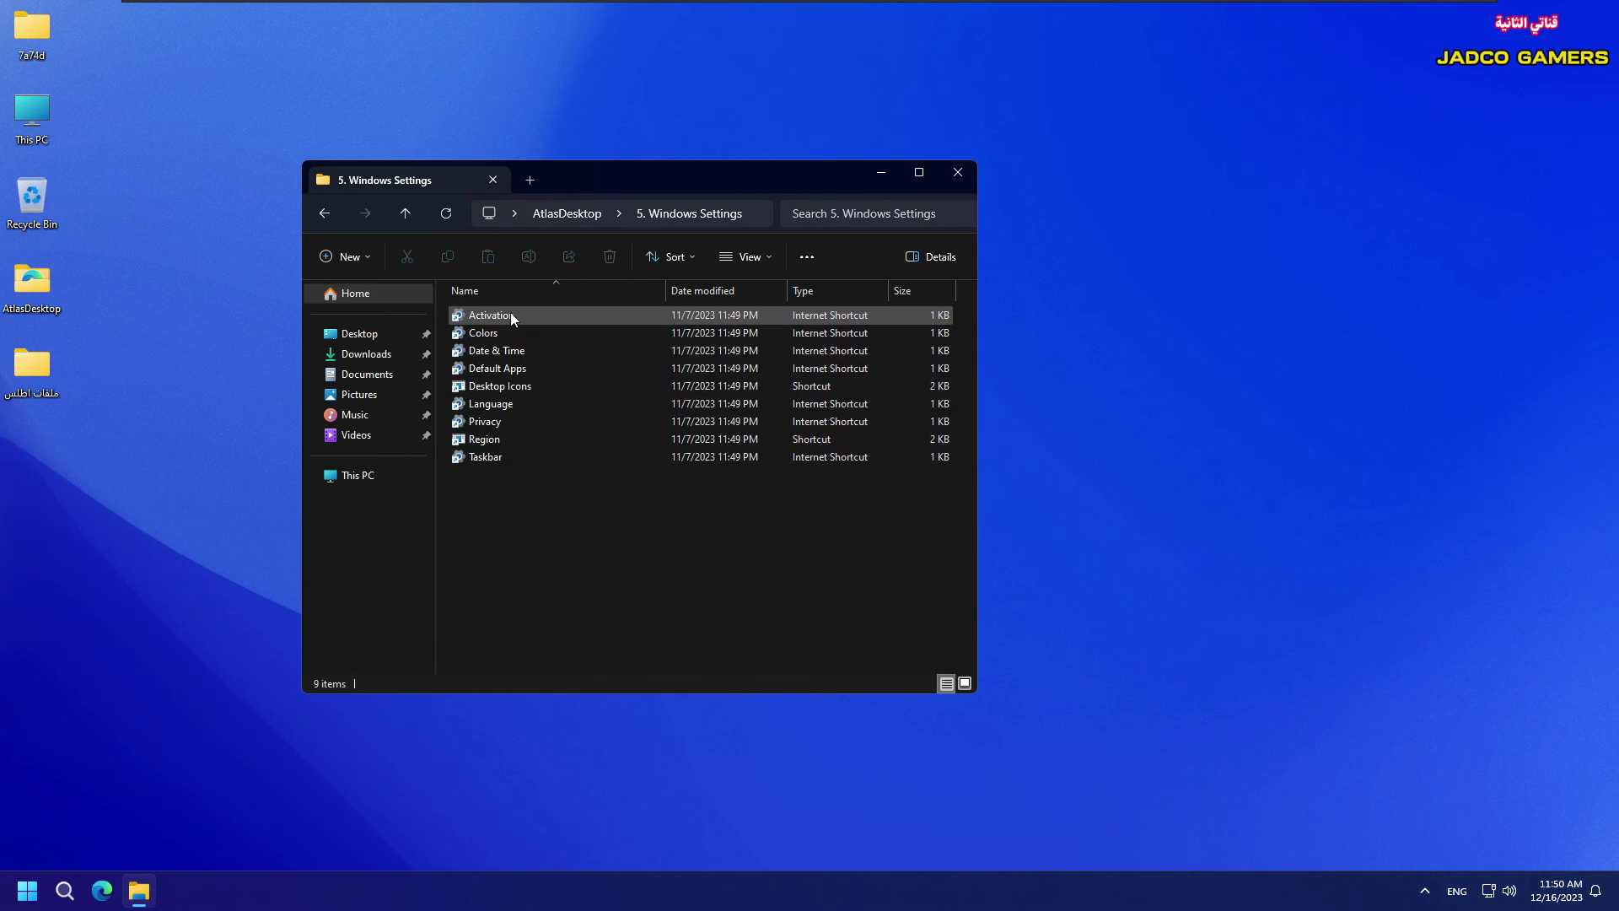
{"action": "double_click", "coordinate": [511, 317]}
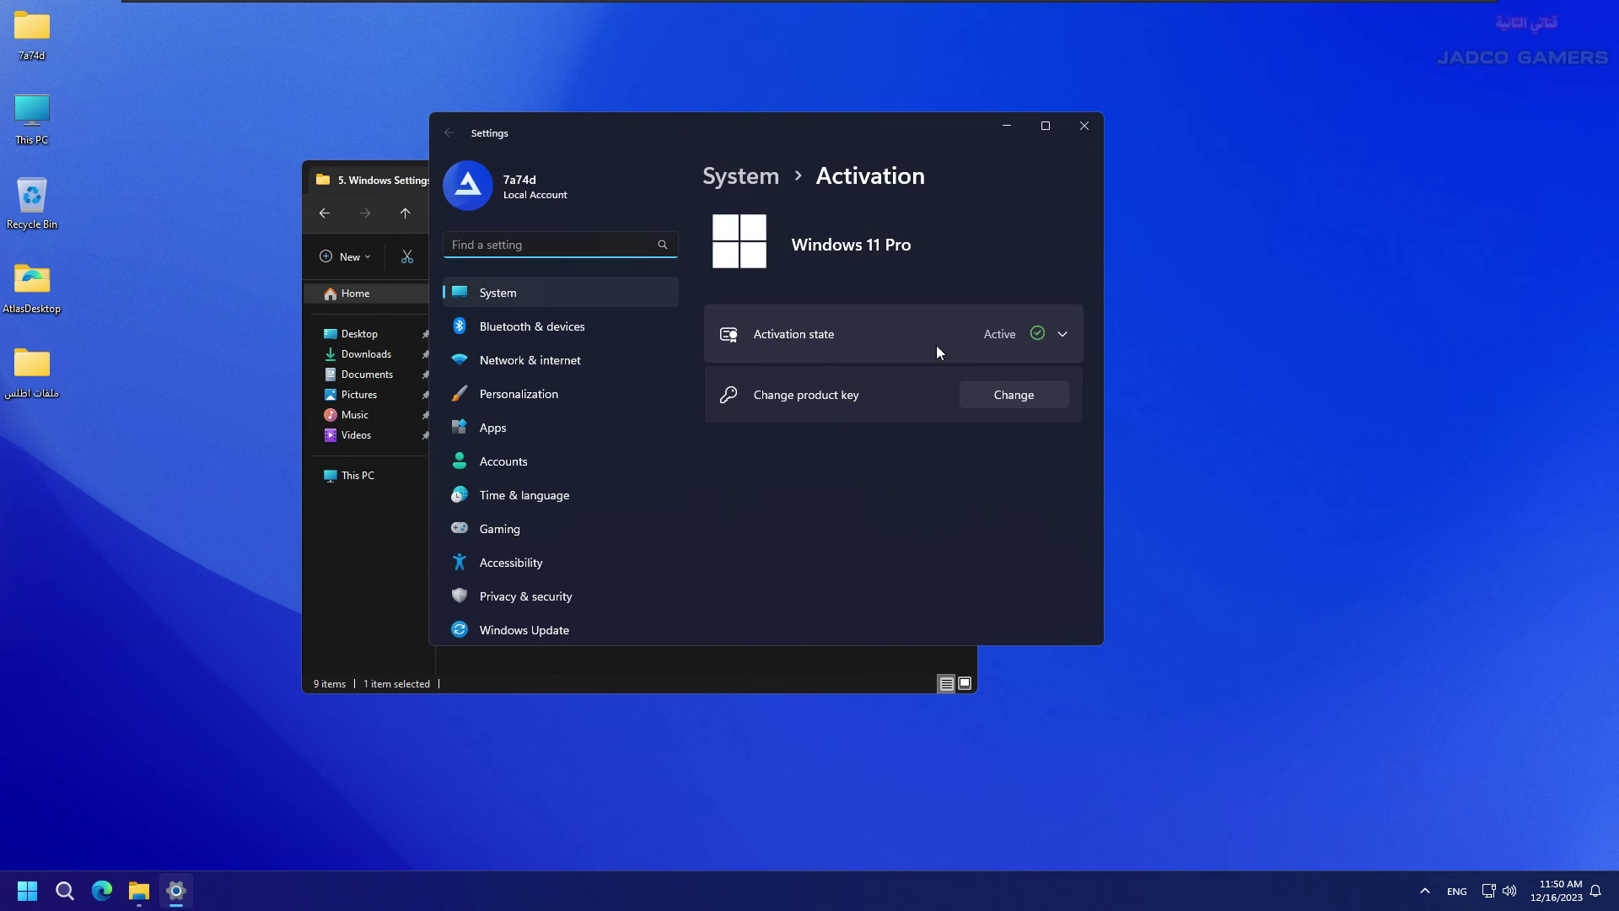
{"action": "left_click", "coordinate": [1093, 123]}
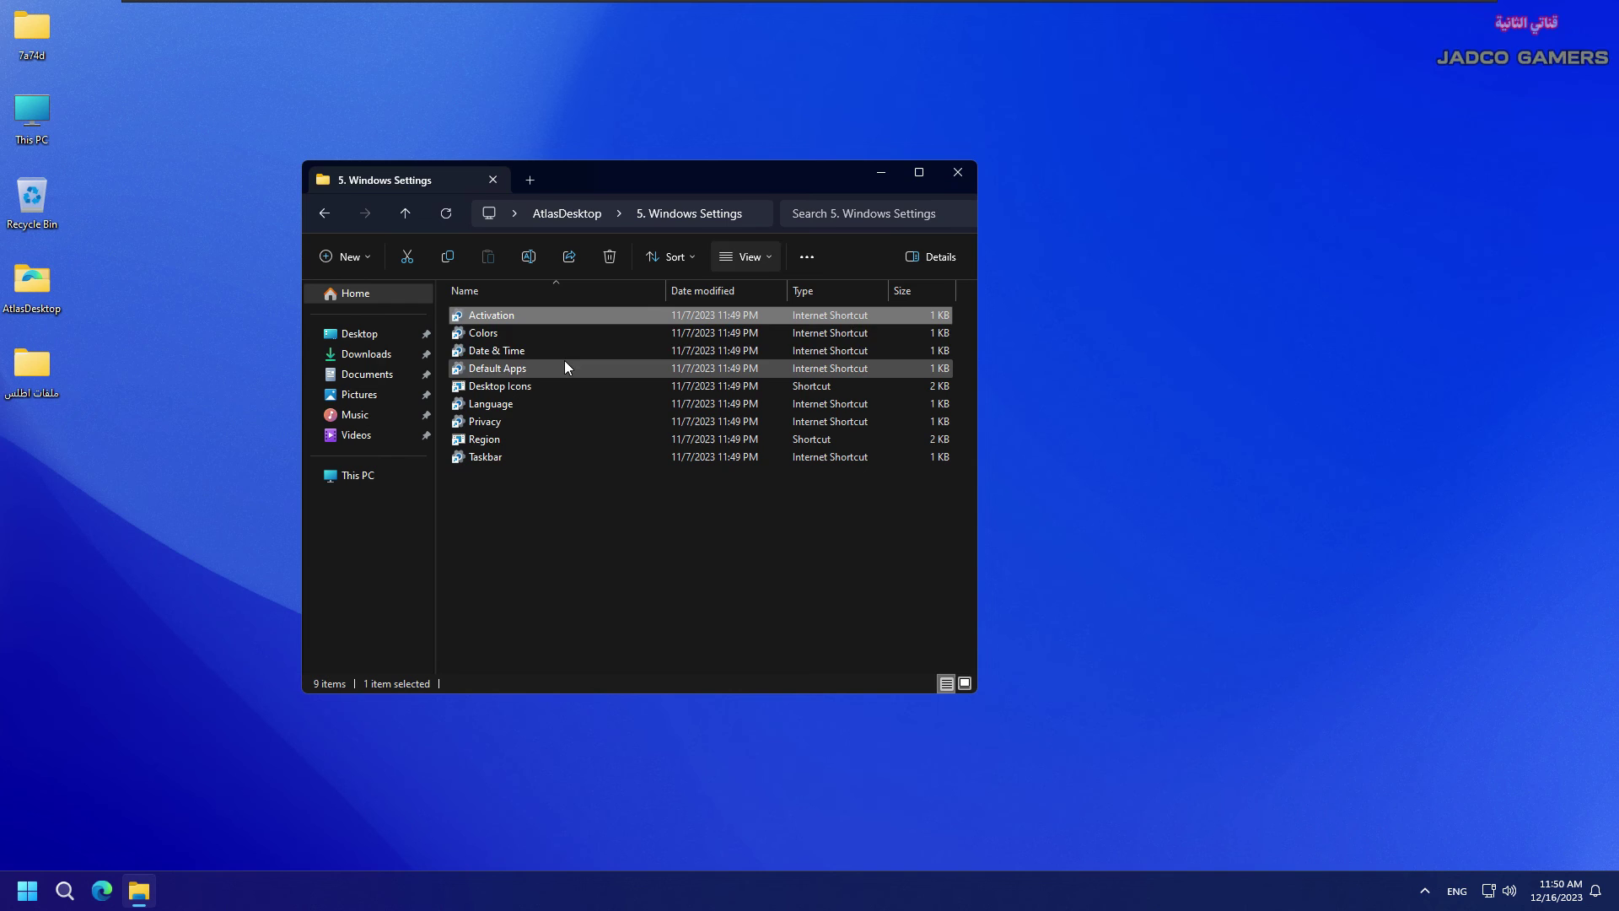
{"action": "double_click", "coordinate": [492, 335]}
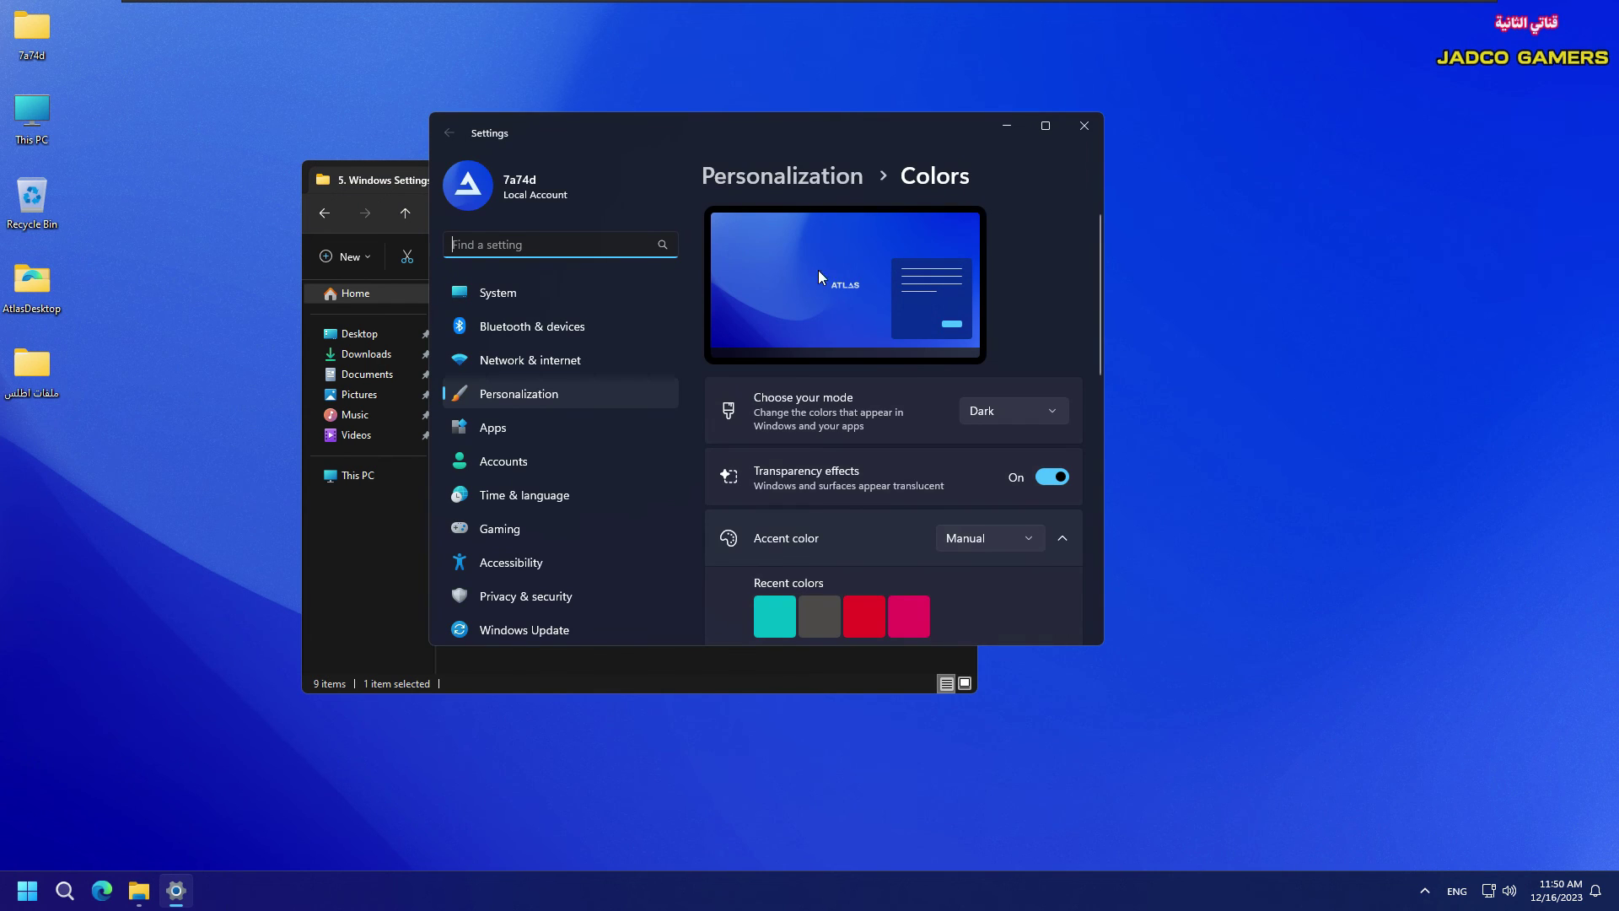
Step: Close the Colors settings and examine the contents of AtlasDesktop's 6. Advanced Configuration folder
{"action": "left_click", "coordinate": [1085, 127]}
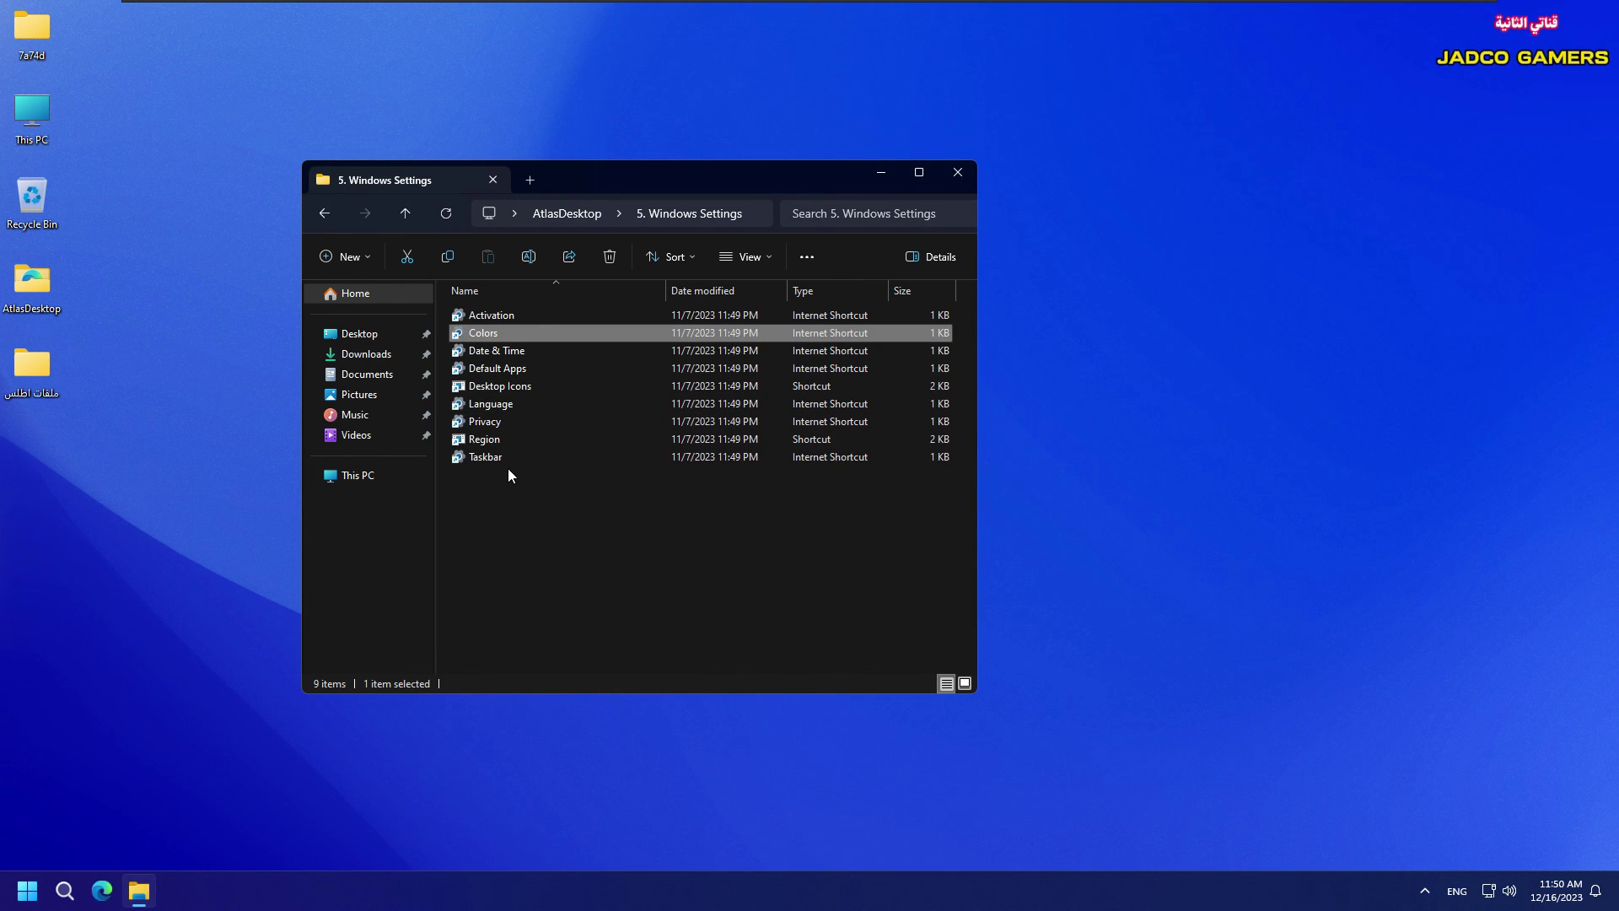
{"action": "key", "text": "alt+Left"}
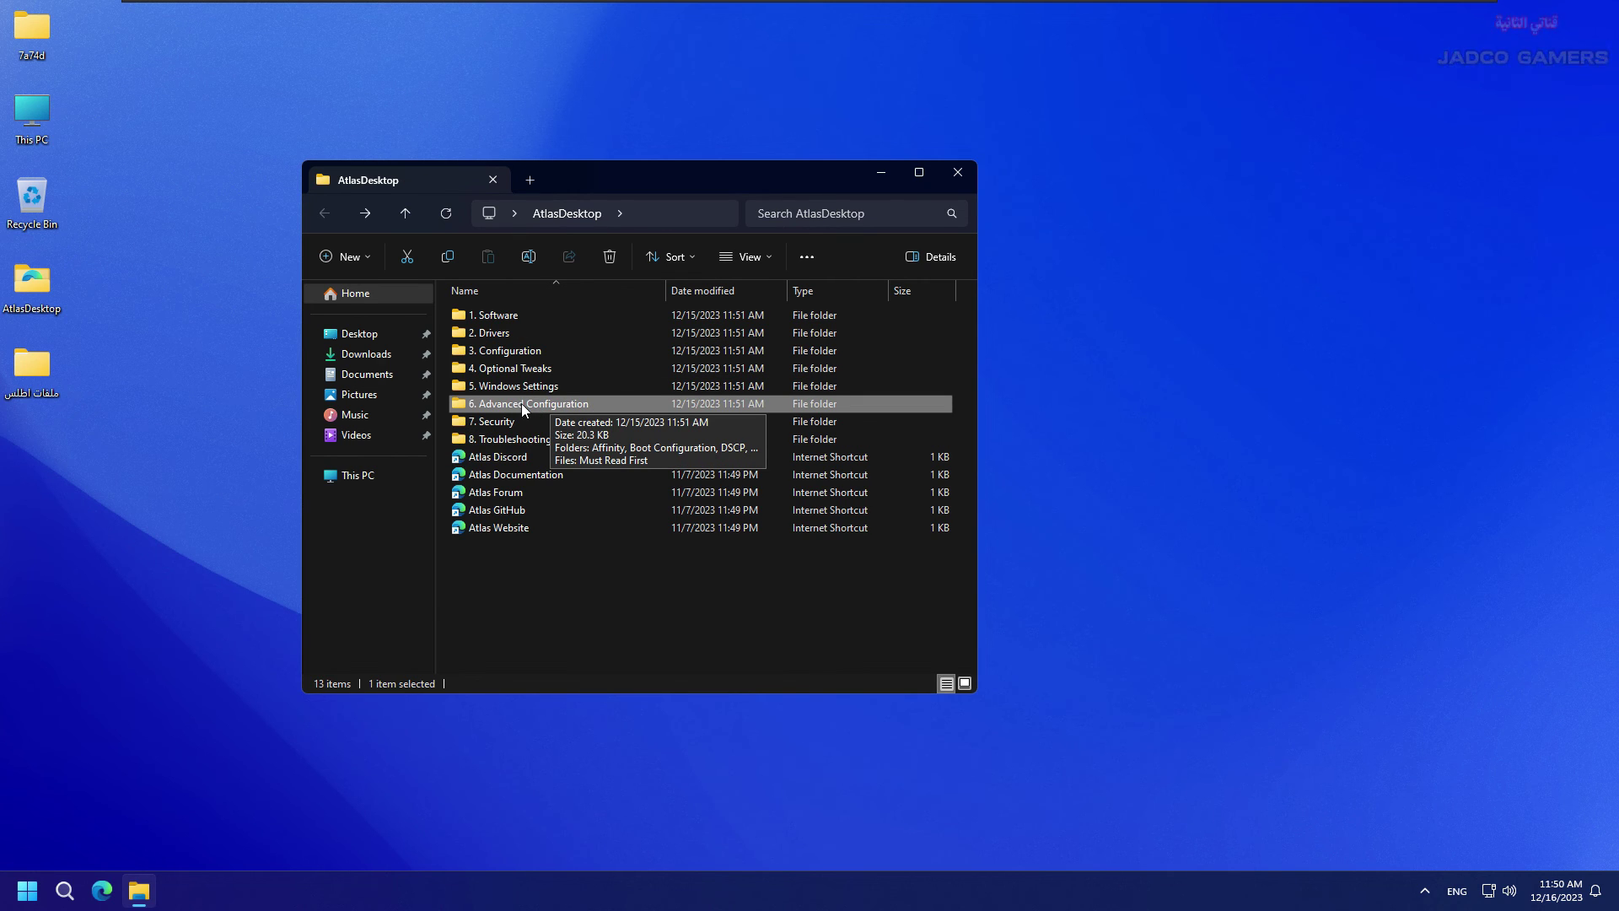
{"action": "double_click", "coordinate": [523, 404]}
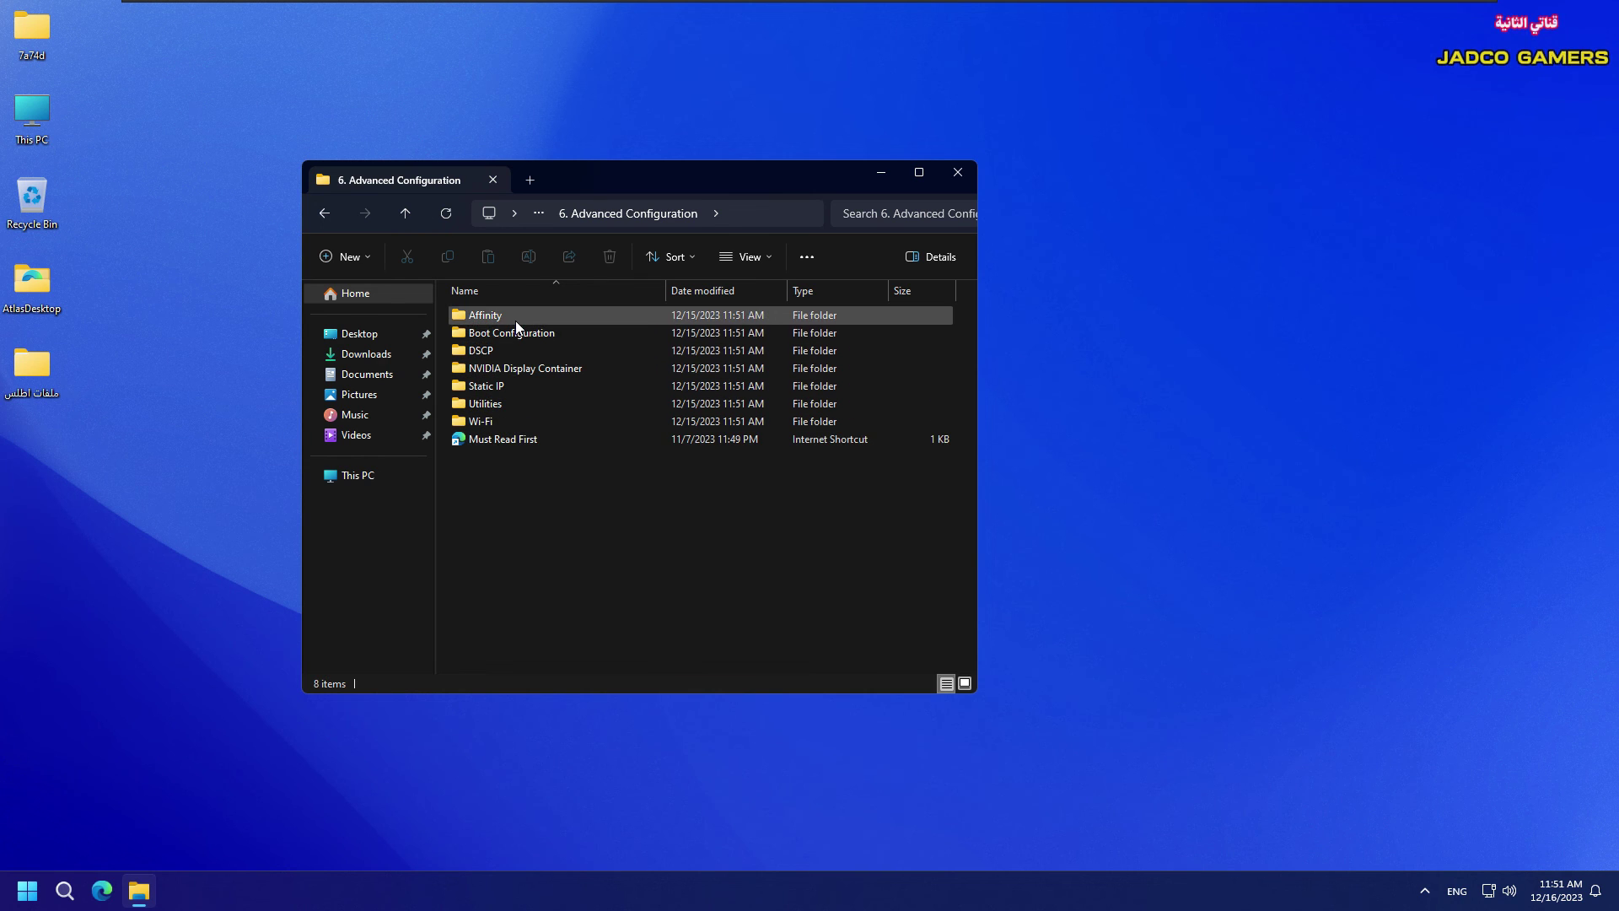
Step: Open AtlasDesktop's 7. Security folder and examine the files in its Core Isolation (VBS) folder
{"action": "key", "text": "alt+Left"}
{"action": "double_click", "coordinate": [513, 422]}
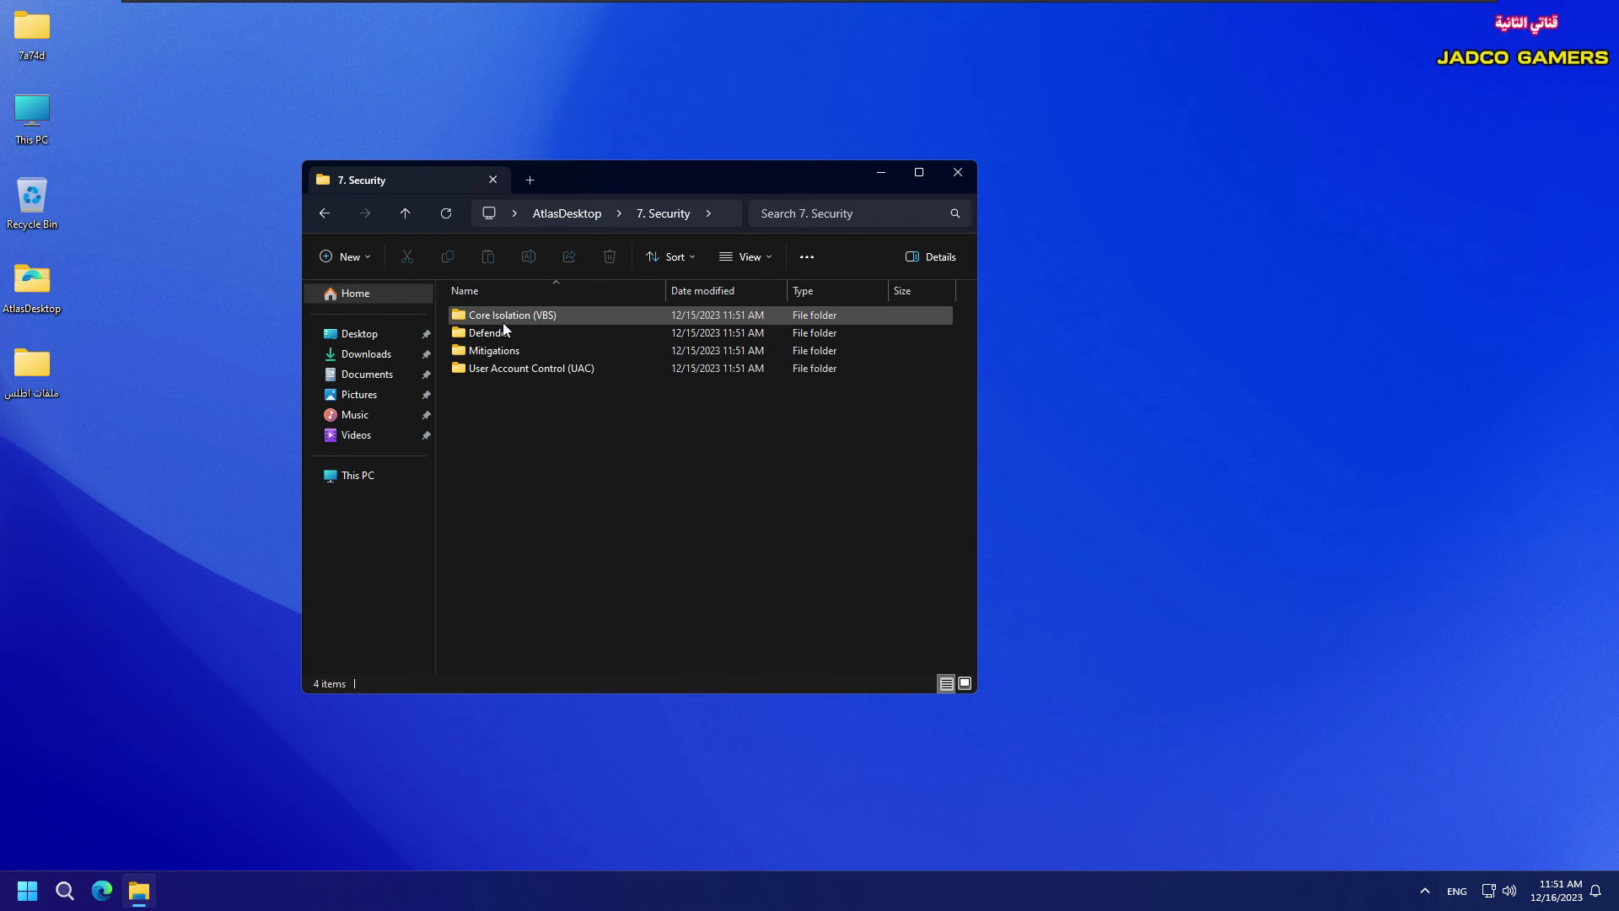
{"action": "left_click", "coordinate": [501, 320]}
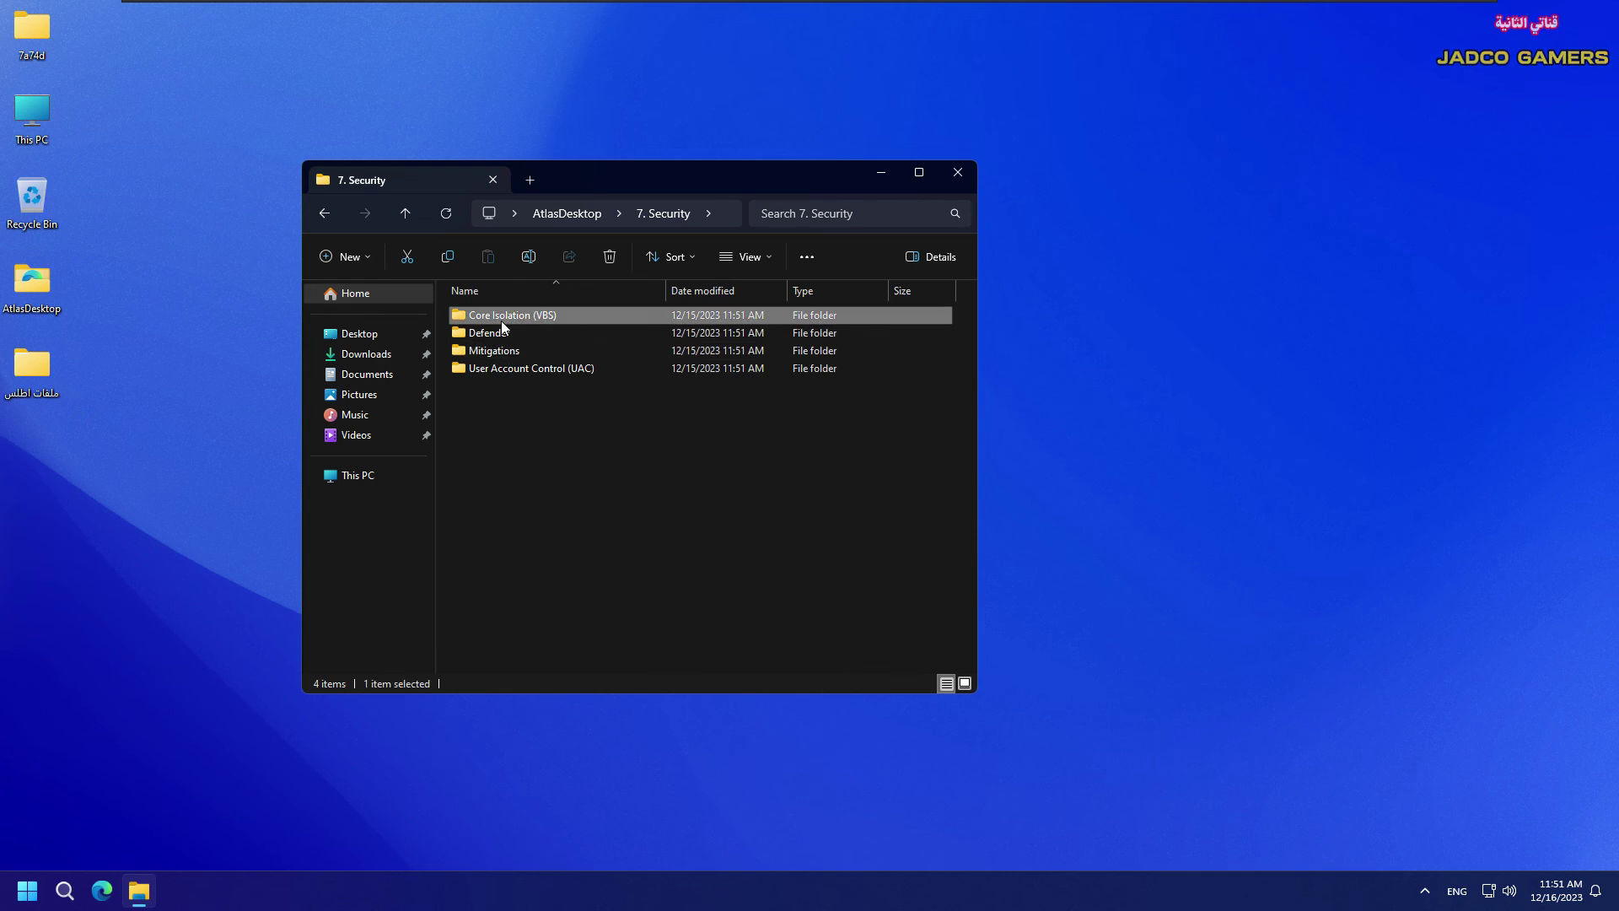
{"action": "double_click", "coordinate": [501, 321]}
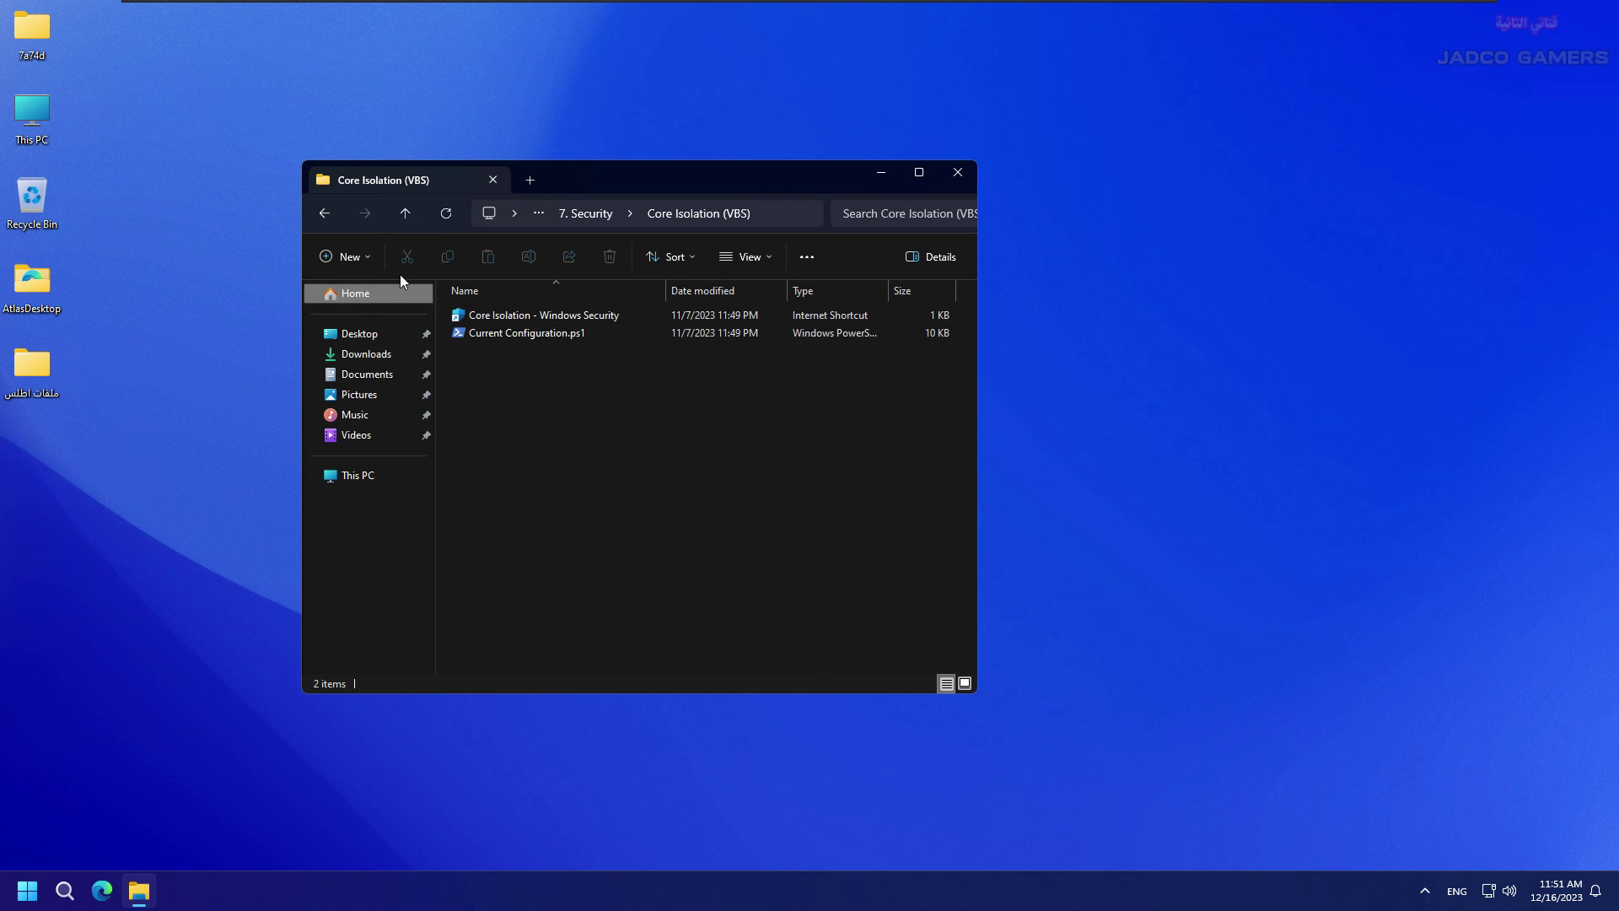
{"action": "left_click", "coordinate": [327, 216]}
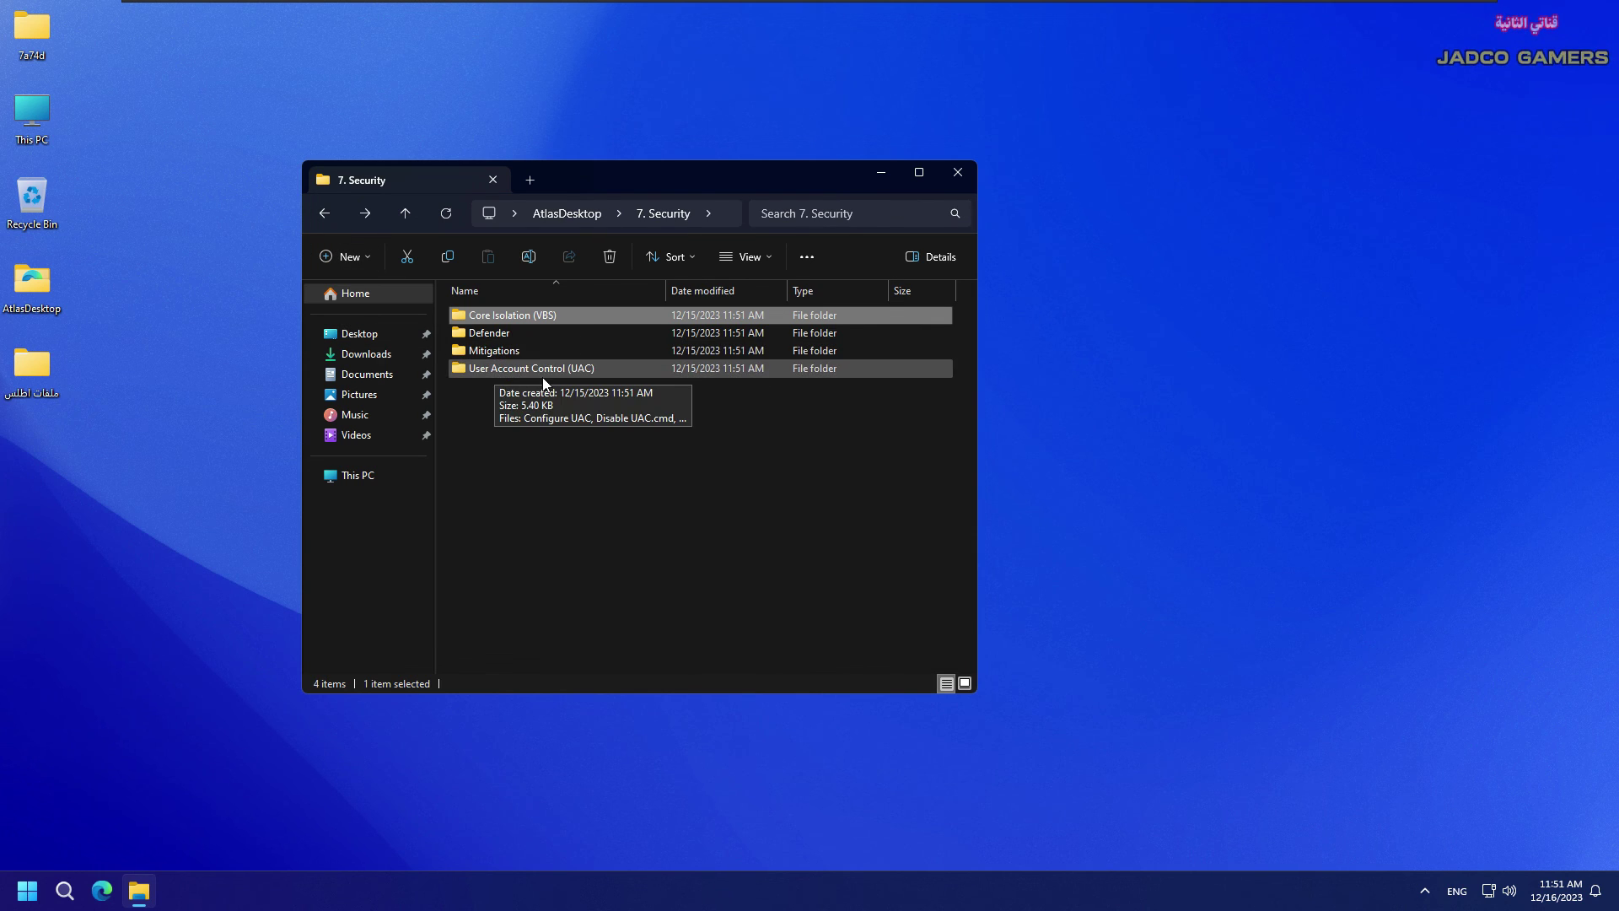
Step: Examine the Defender folder and its Security Health Tray subfolder under 7. Security, then return to AtlasDesktop
{"action": "double_click", "coordinate": [499, 339]}
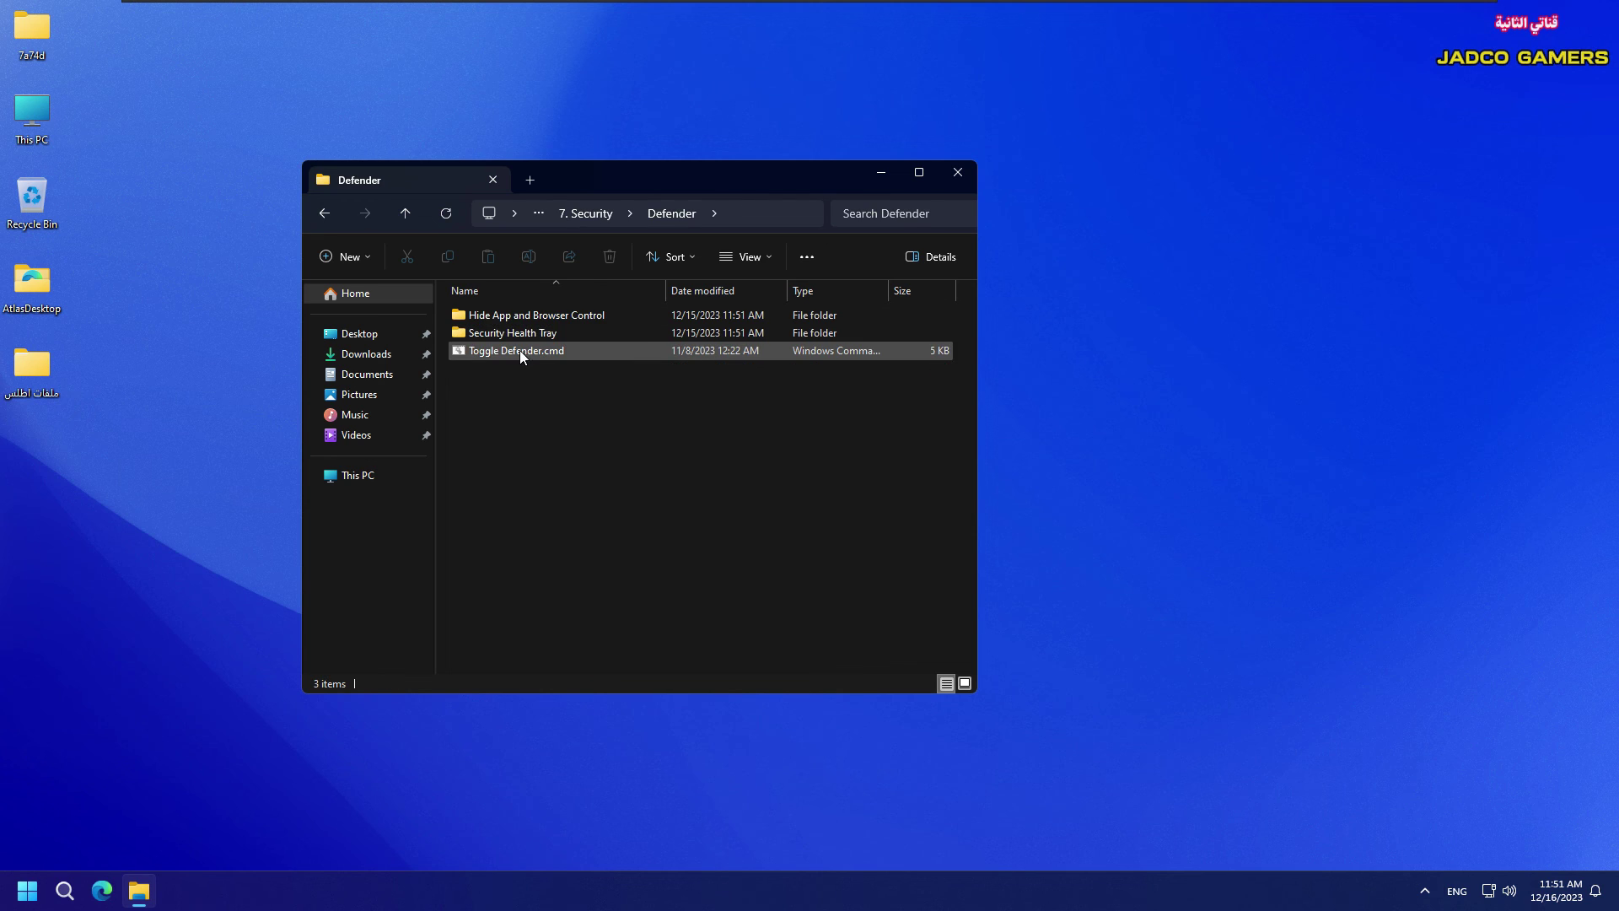
{"action": "double_click", "coordinate": [493, 336]}
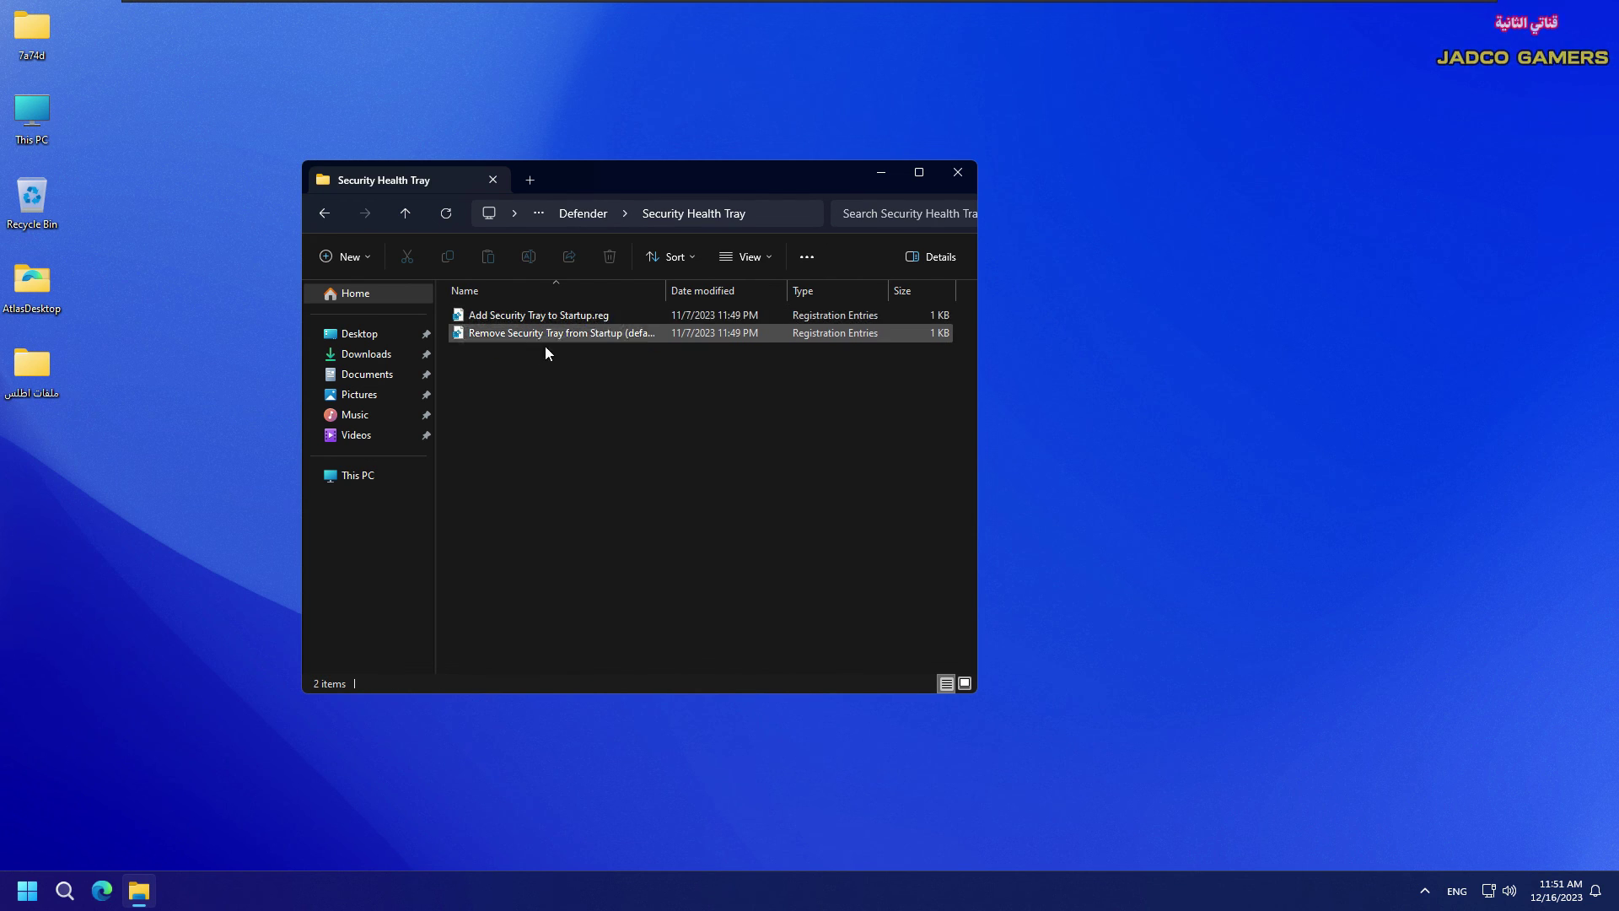
{"action": "left_click", "coordinate": [474, 335]}
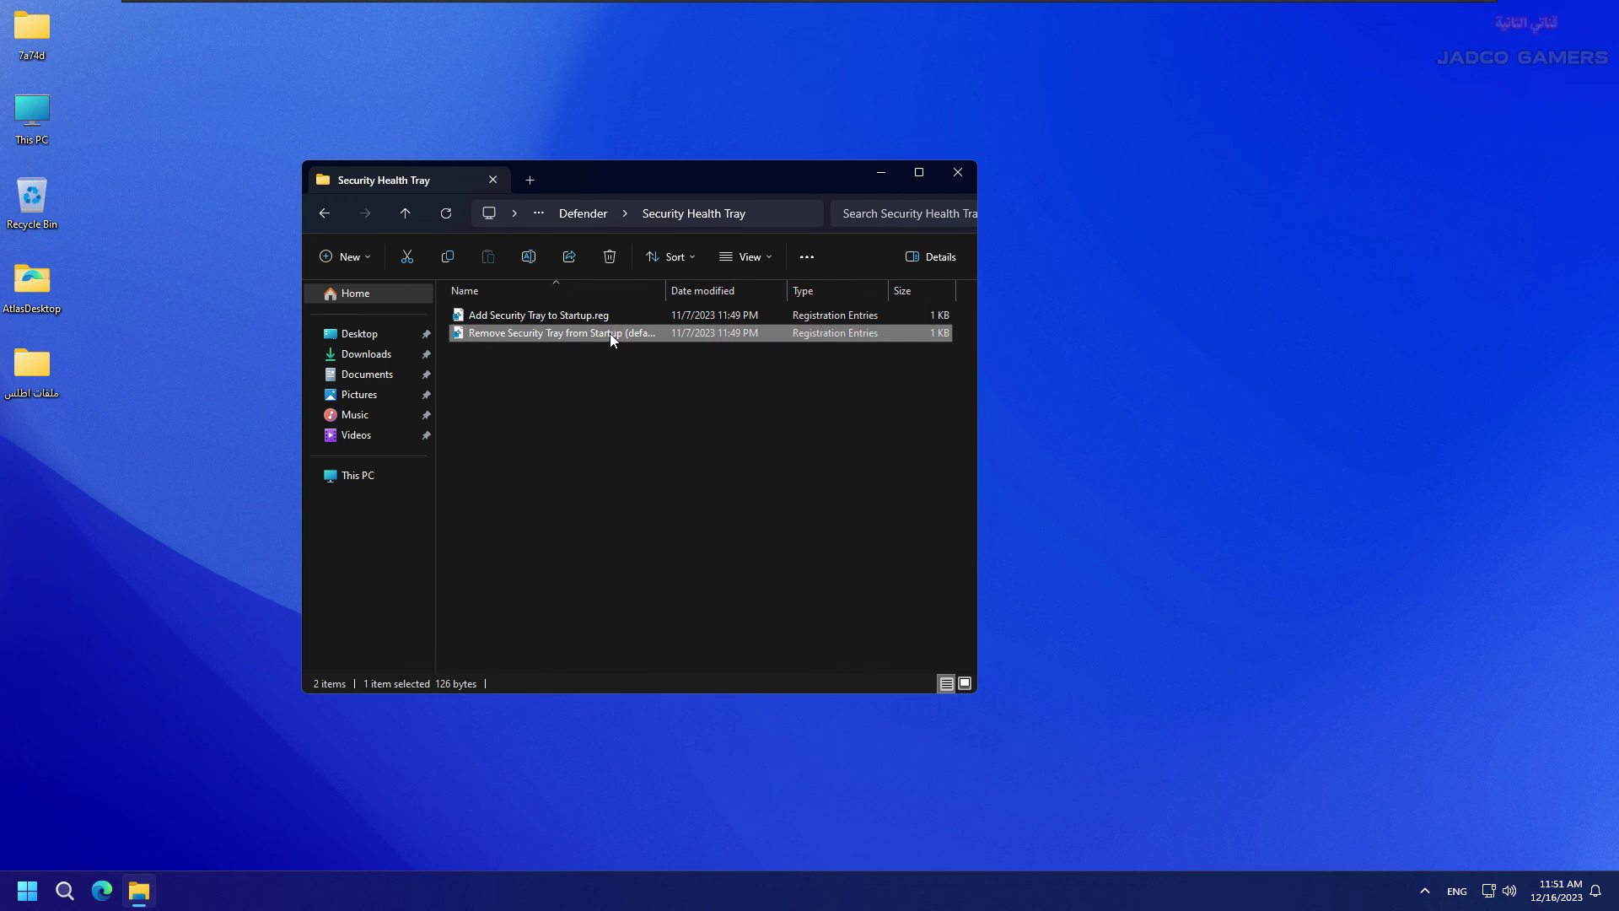
{"action": "left_click", "coordinate": [326, 217]}
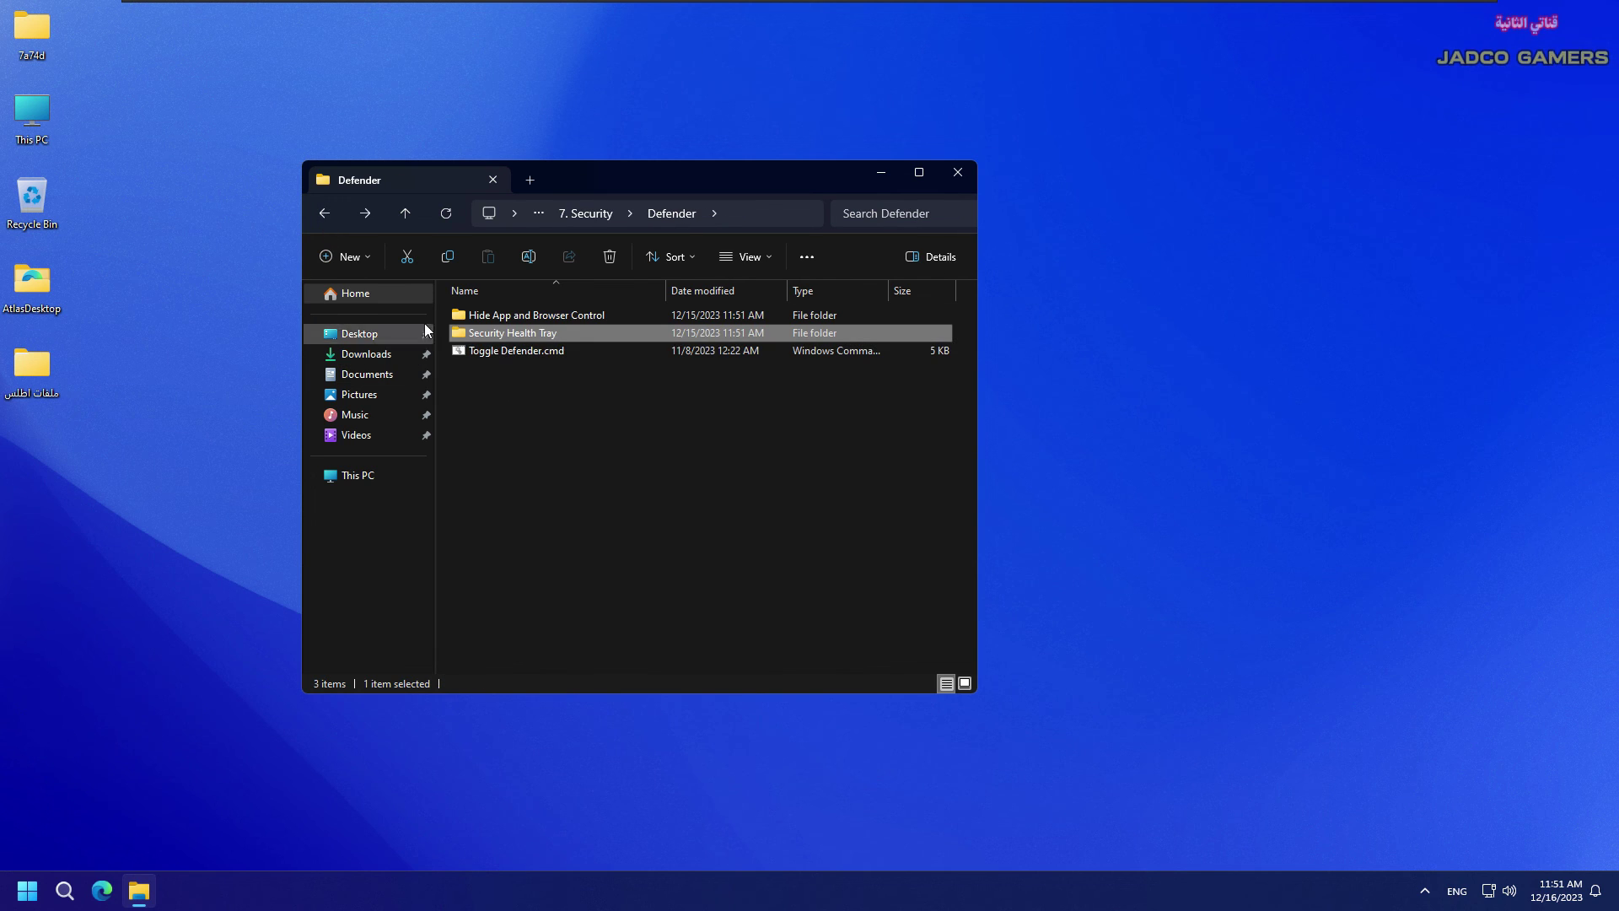
{"action": "left_click", "coordinate": [324, 213]}
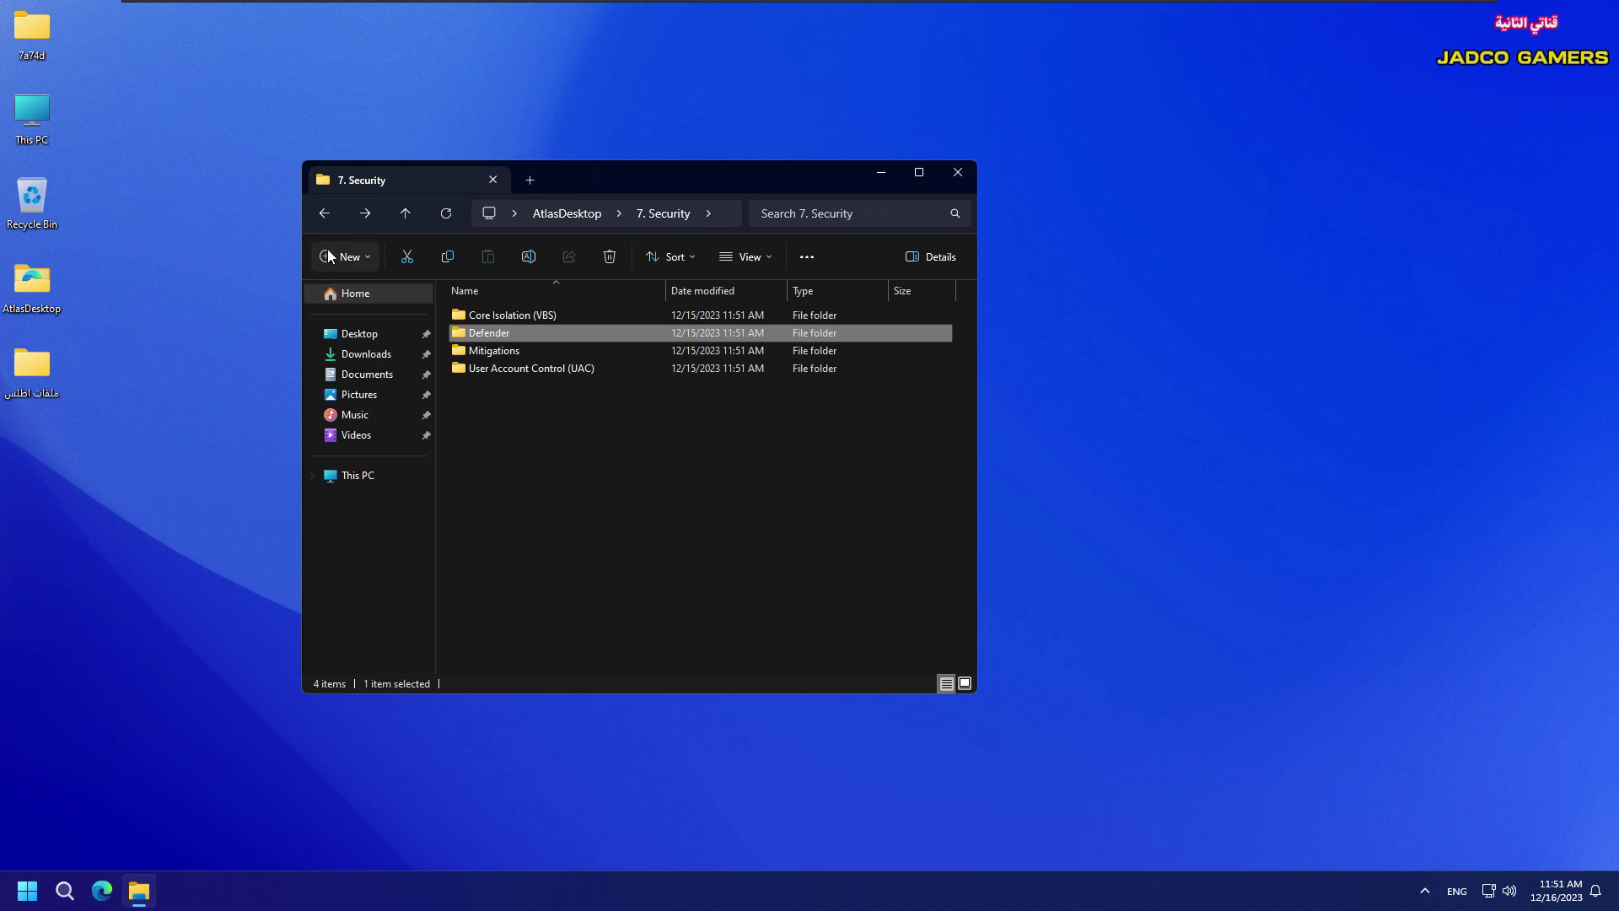
{"action": "left_click", "coordinate": [324, 214]}
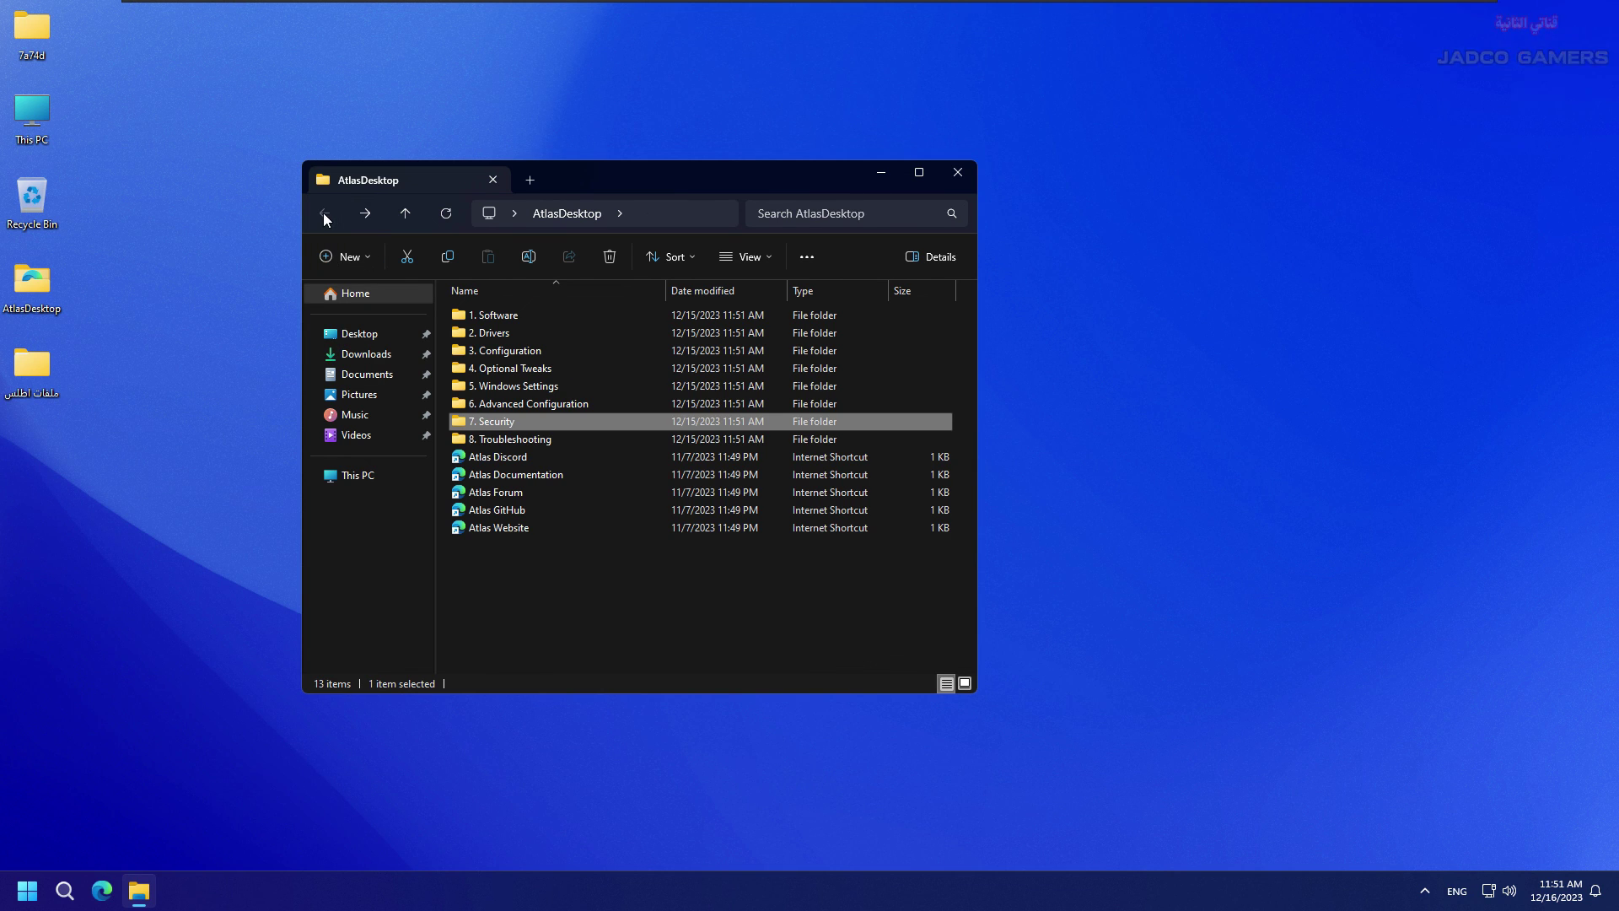
Step: Examine the Safe Mode and Network folders under 8. Troubleshooting, then return to AtlasDesktop
{"action": "double_click", "coordinate": [512, 440]}
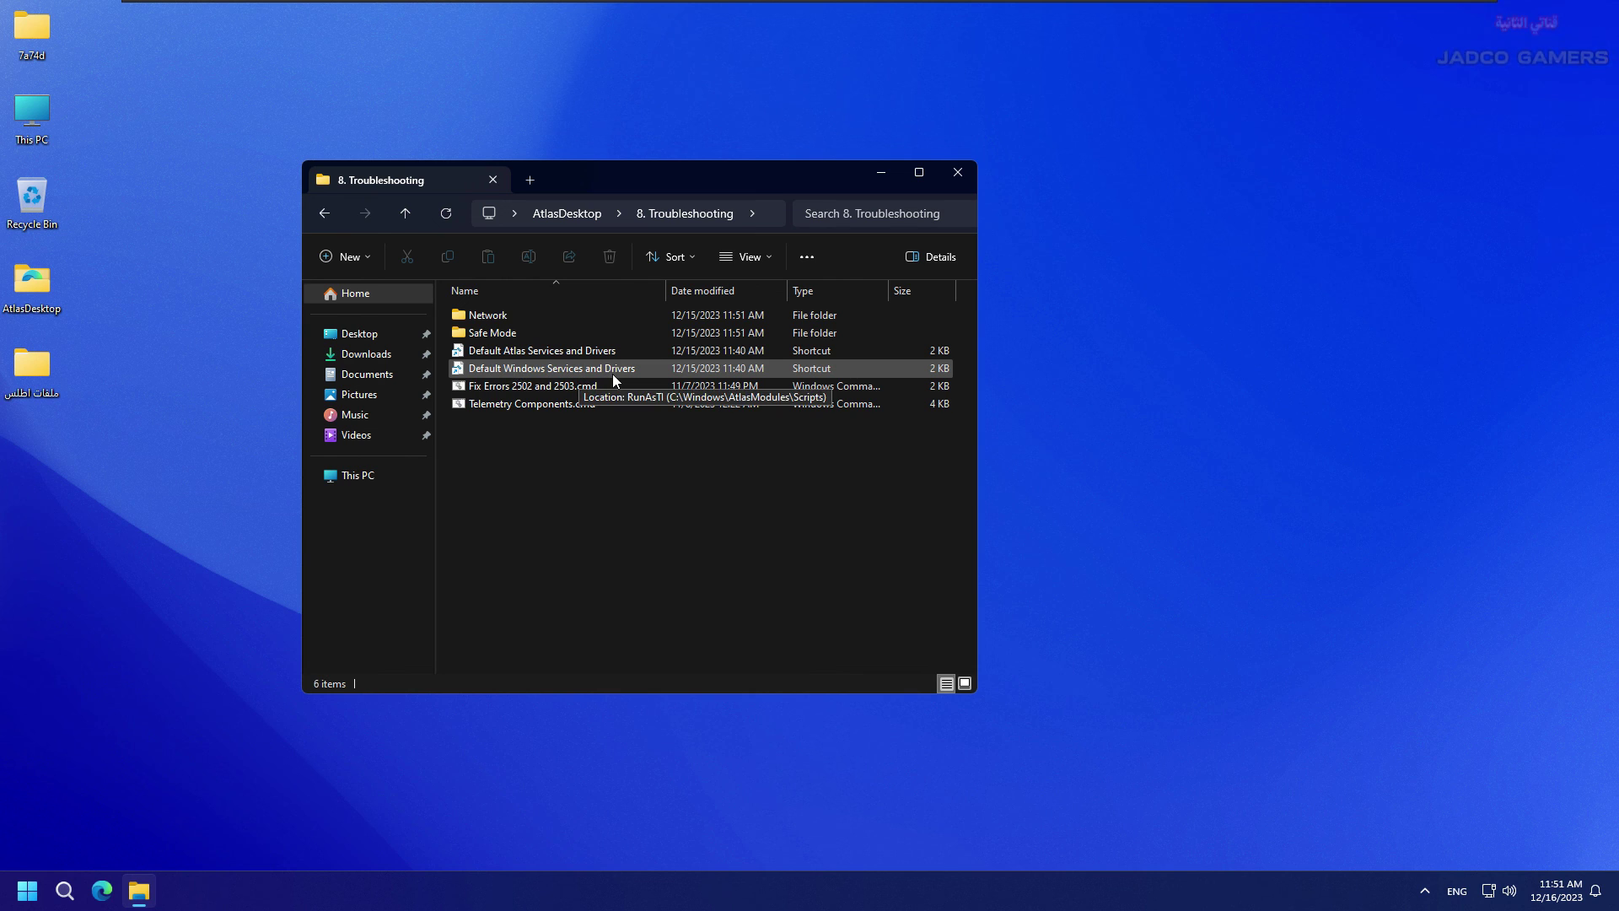
{"action": "double_click", "coordinate": [495, 334]}
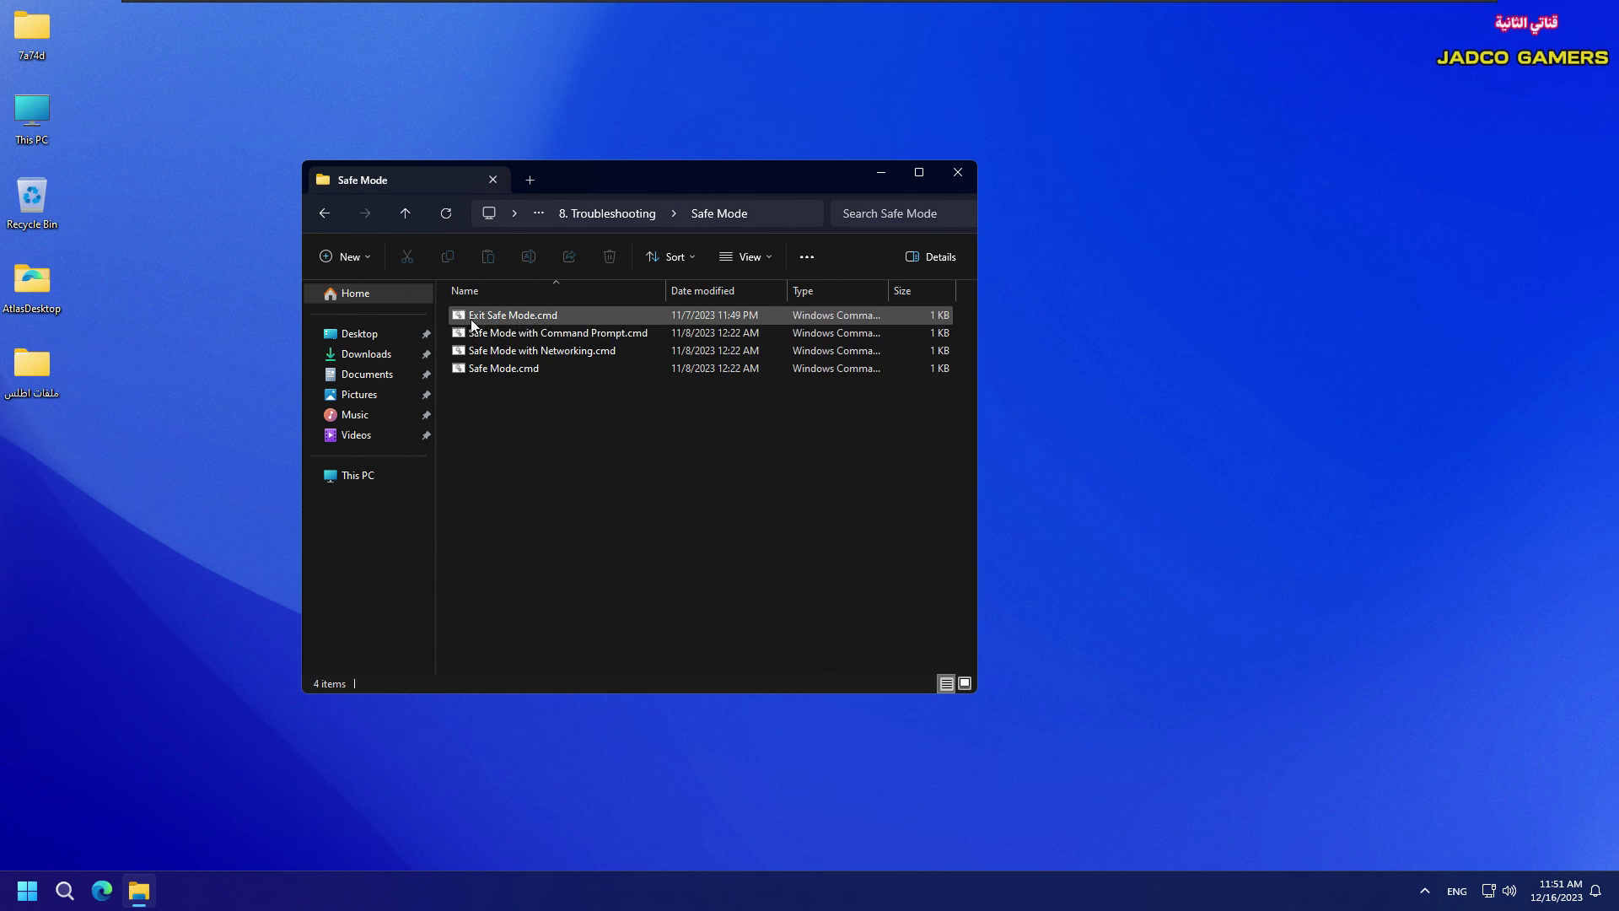
{"action": "left_click", "coordinate": [324, 214]}
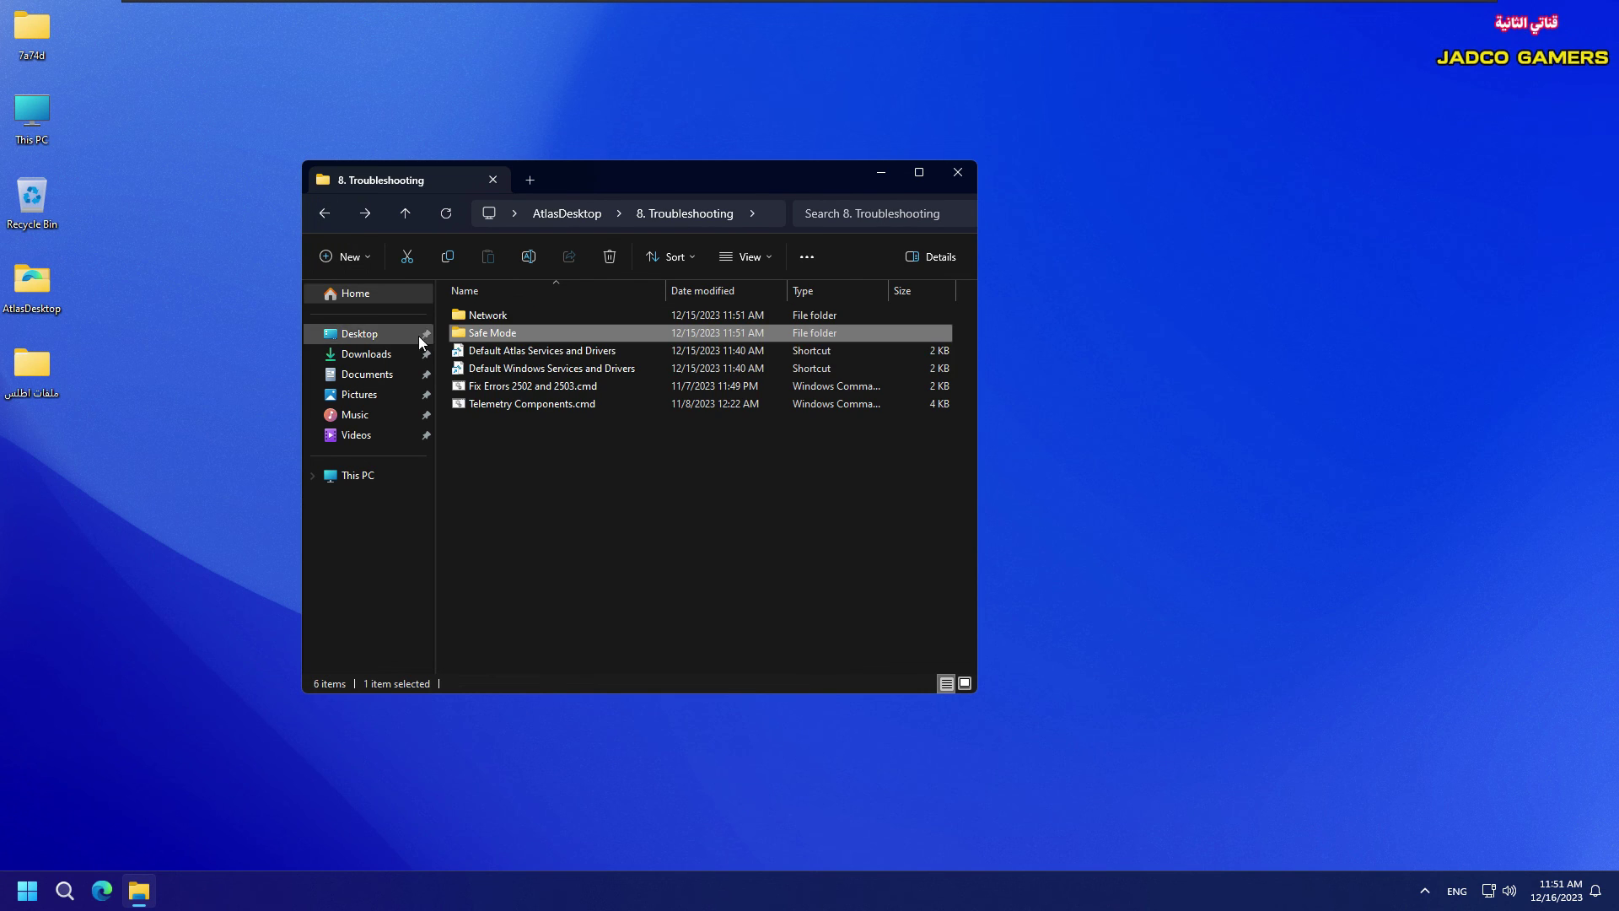
{"action": "double_click", "coordinate": [479, 319]}
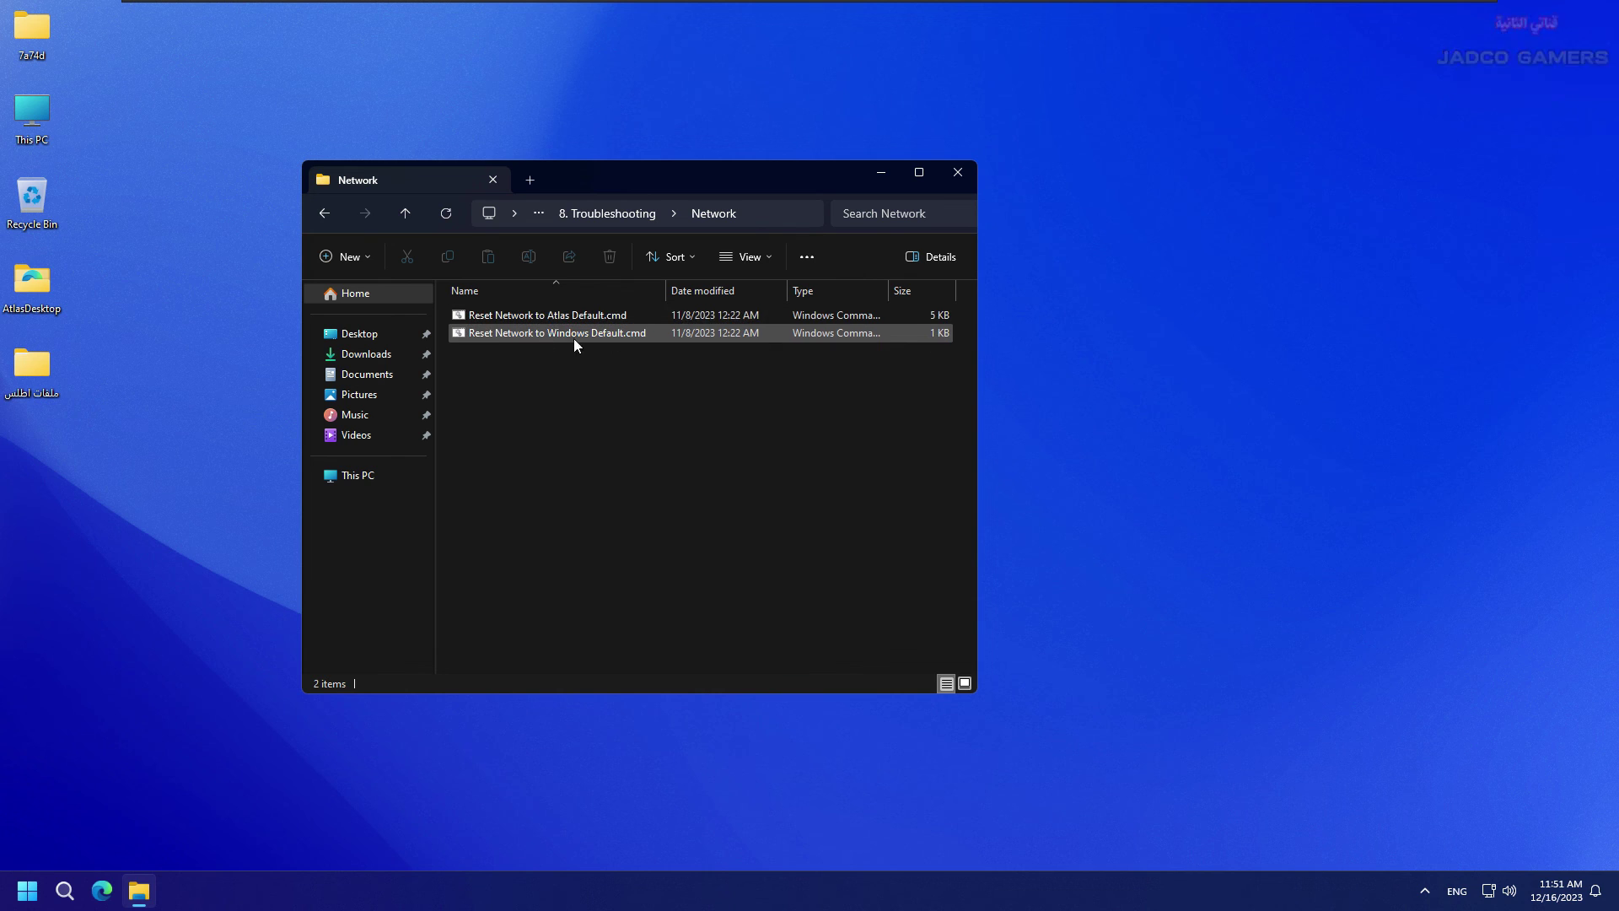
{"action": "left_click", "coordinate": [326, 216]}
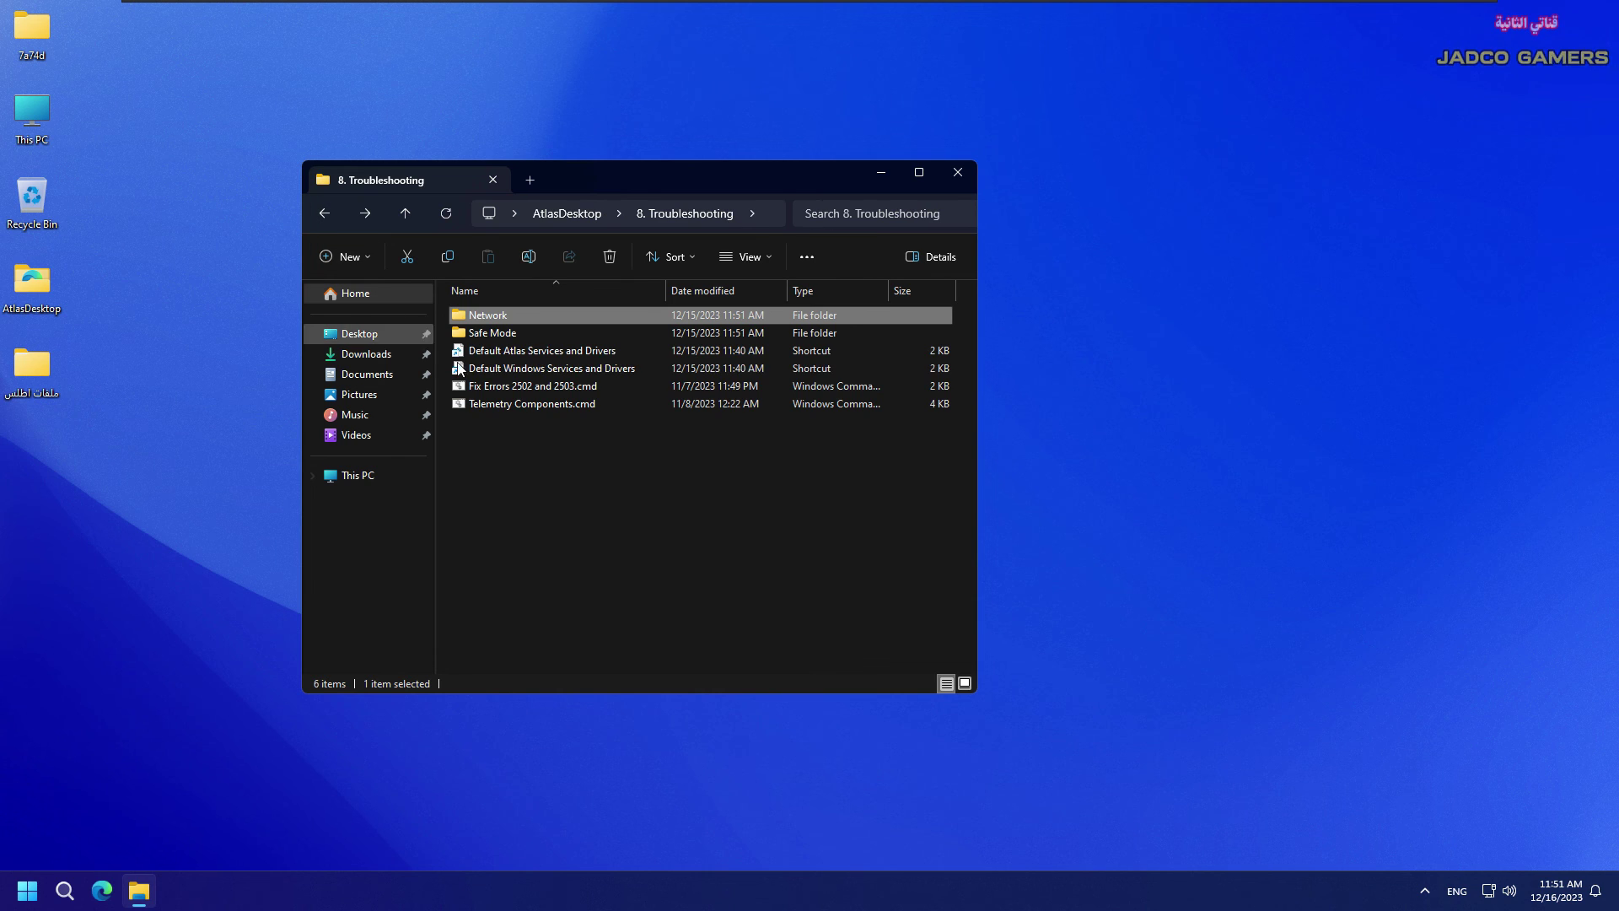
{"action": "left_click", "coordinate": [324, 214]}
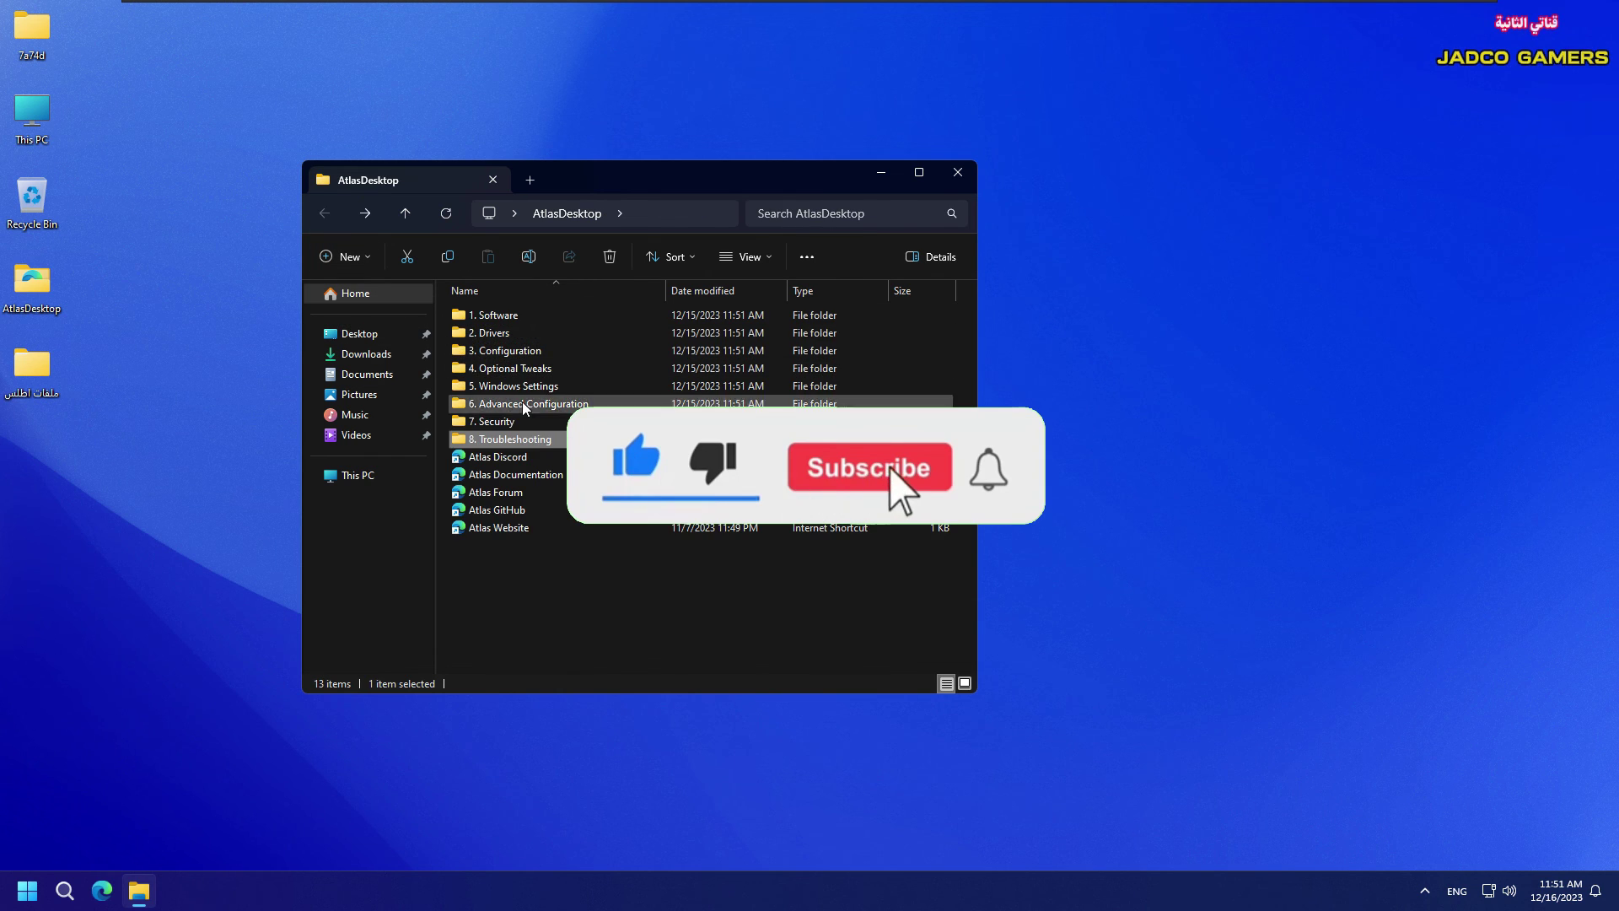
Step: Close the AtlasDesktop folder window and refresh the desktop
{"action": "left_click", "coordinate": [957, 172]}
{"action": "right_click", "coordinate": [766, 197]}
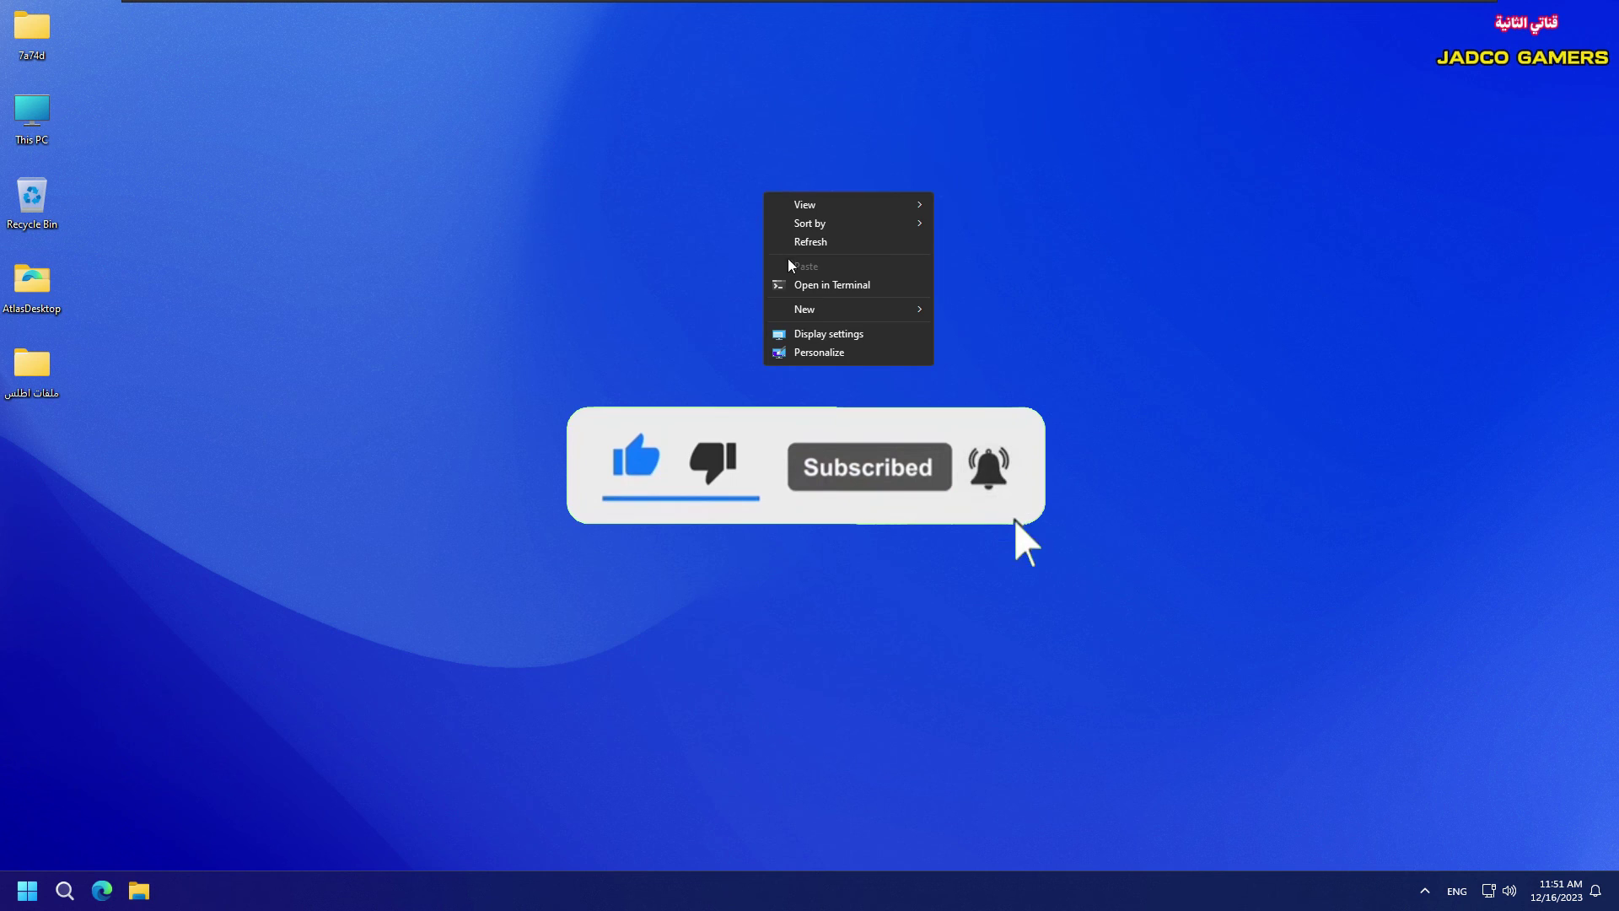
{"action": "left_click", "coordinate": [831, 250]}
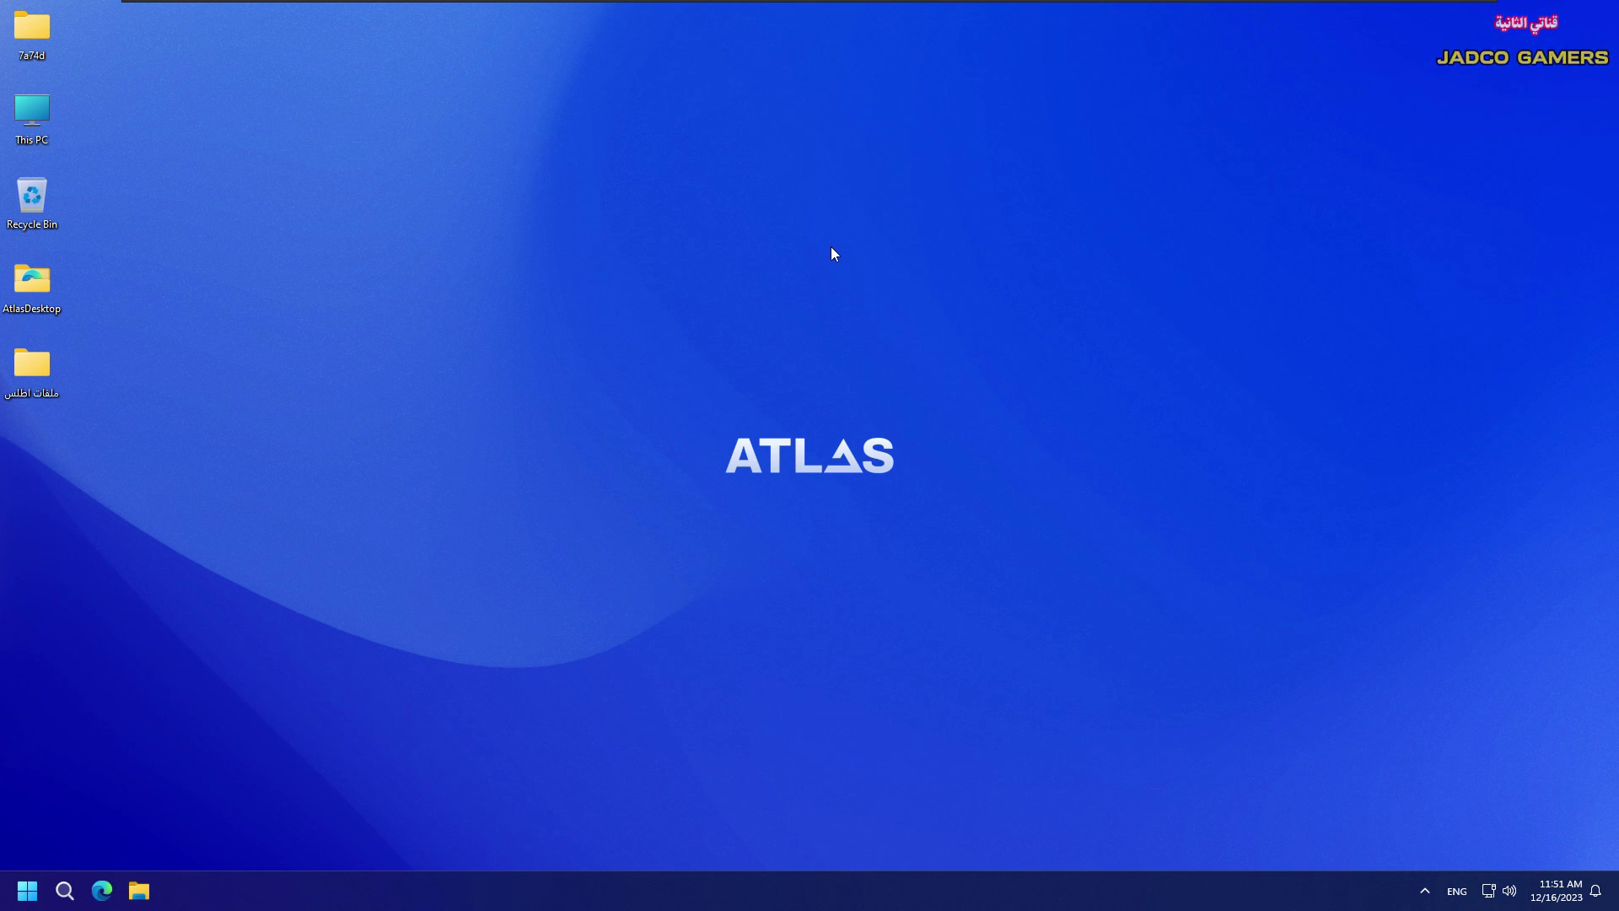